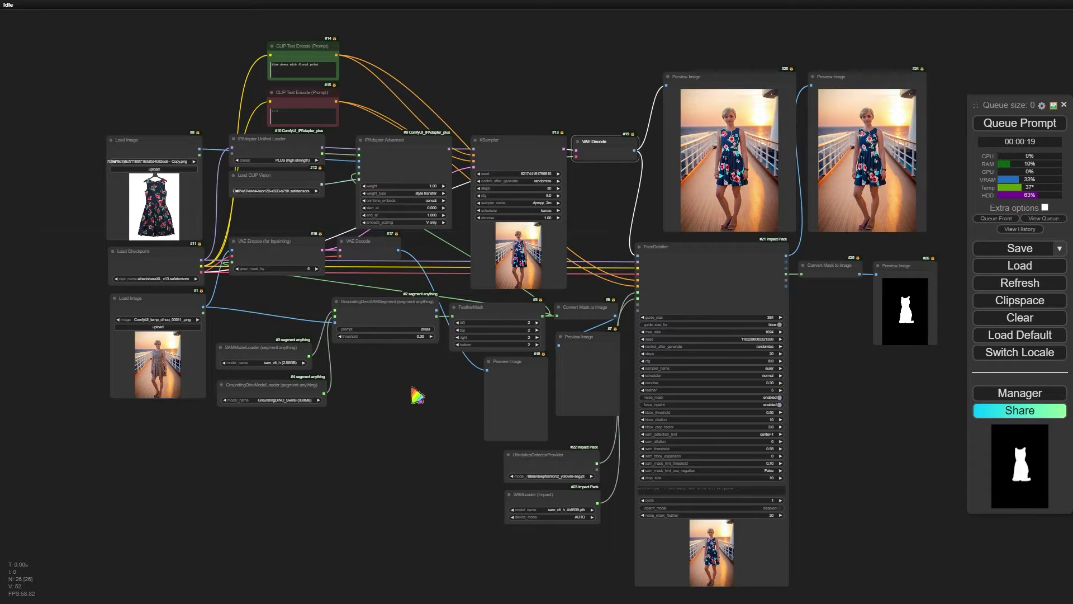
# Pan and zoom across the outfit-swap workflow to inspect the input images, FaceDetailer node and before/after previews.
pyautogui.scroll(8, 274, 310)
pyautogui.moveTo(255, 318); pyautogui.dragTo(419, 364)
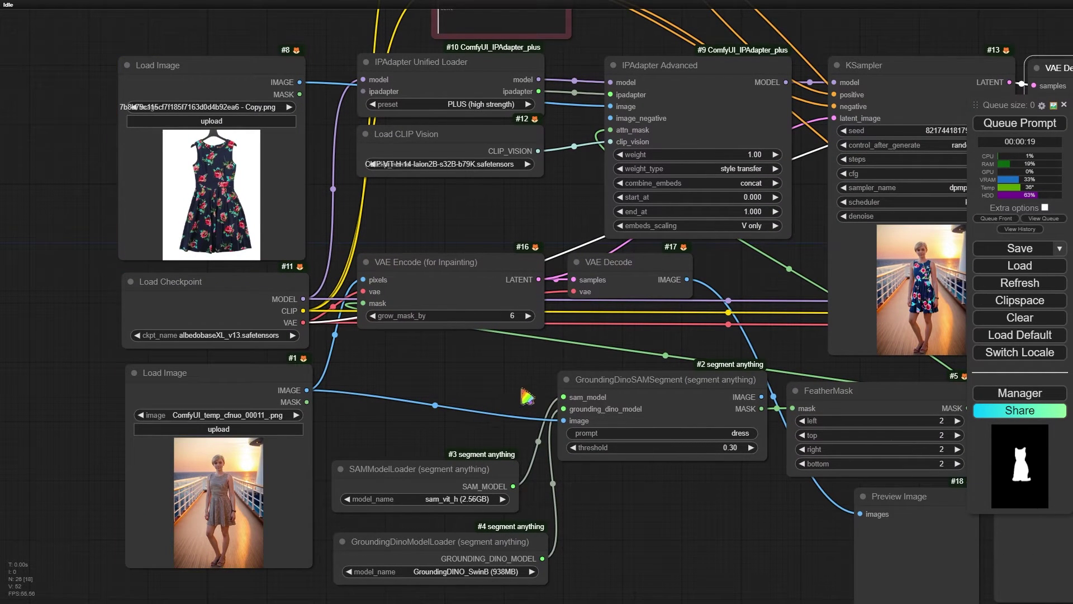
pyautogui.moveTo(774, 351); pyautogui.dragTo(257, 398)
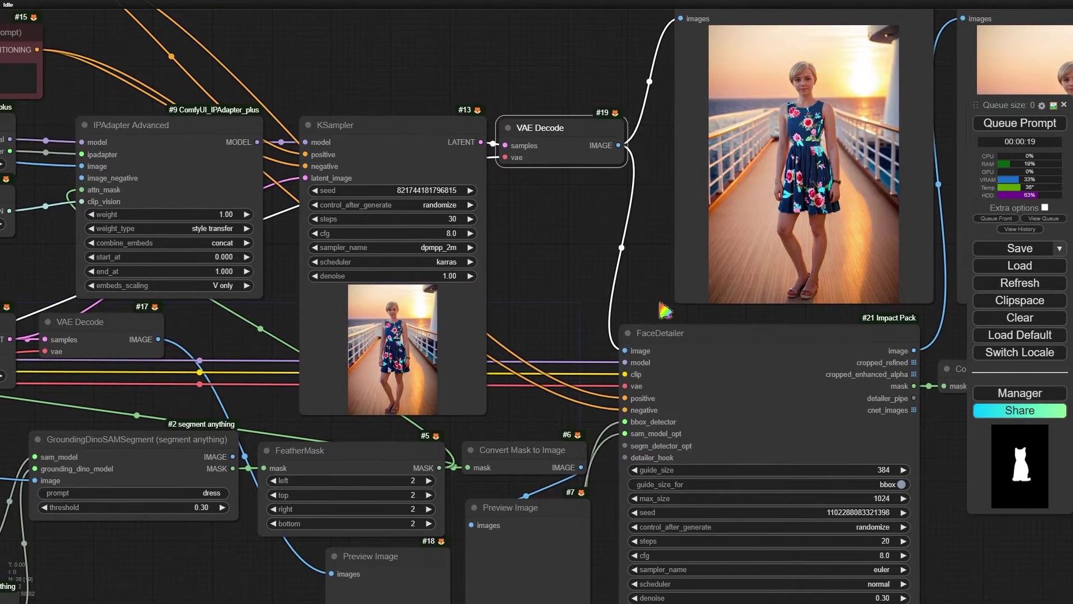
pyautogui.moveTo(659, 304); pyautogui.dragTo(355, 376)
pyautogui.scroll(2, 355, 376)
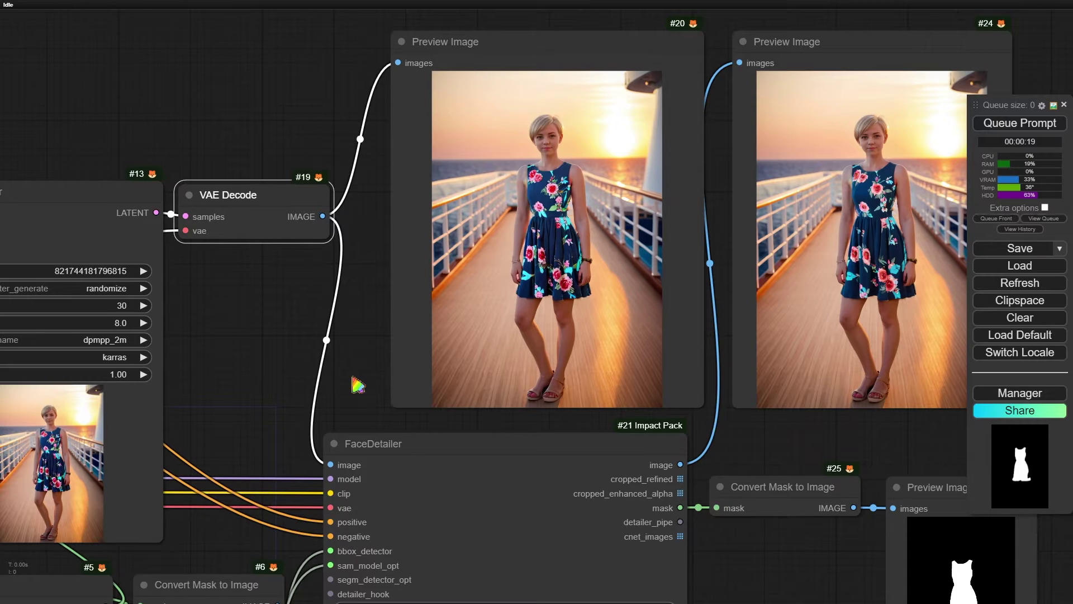
pyautogui.scroll(-10, 358, 385)
pyautogui.hscroll(3, 635, 307)
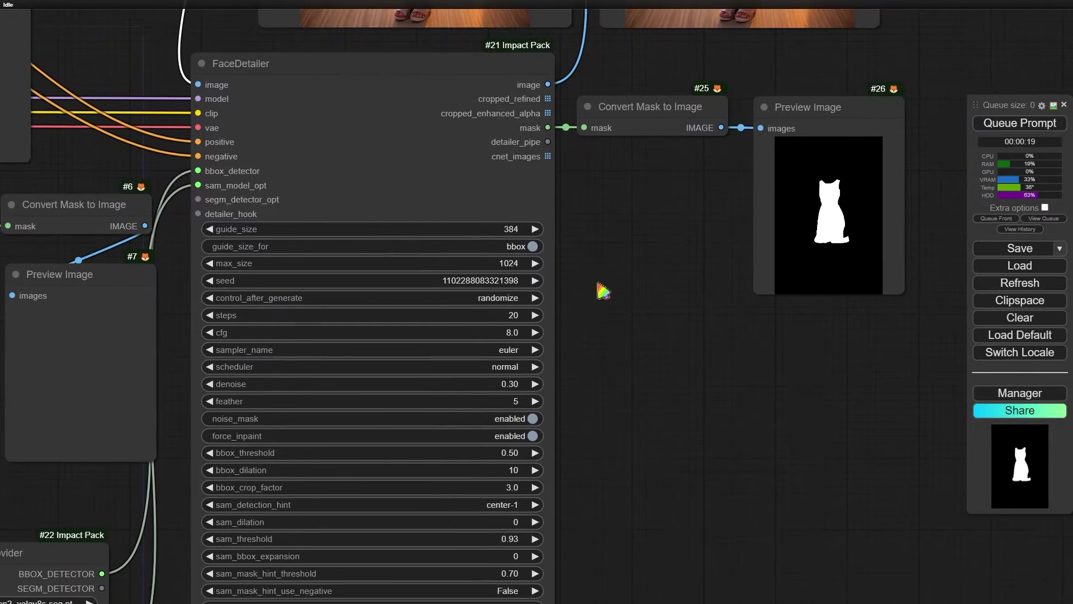
pyautogui.scroll(-3, 601, 278)
pyautogui.scroll(-1, 637, 290)
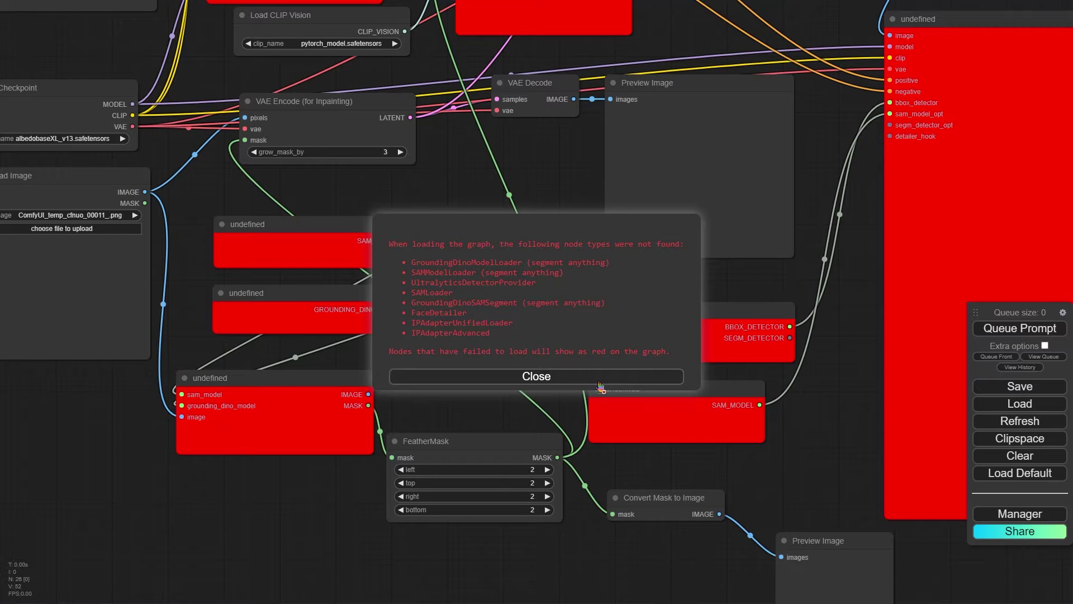
# Dismiss the missing-nodes warning, update ComfyUI through Manager, and install ComfyUI Impact Pack from the missing nodes list.
pyautogui.click(599, 382)
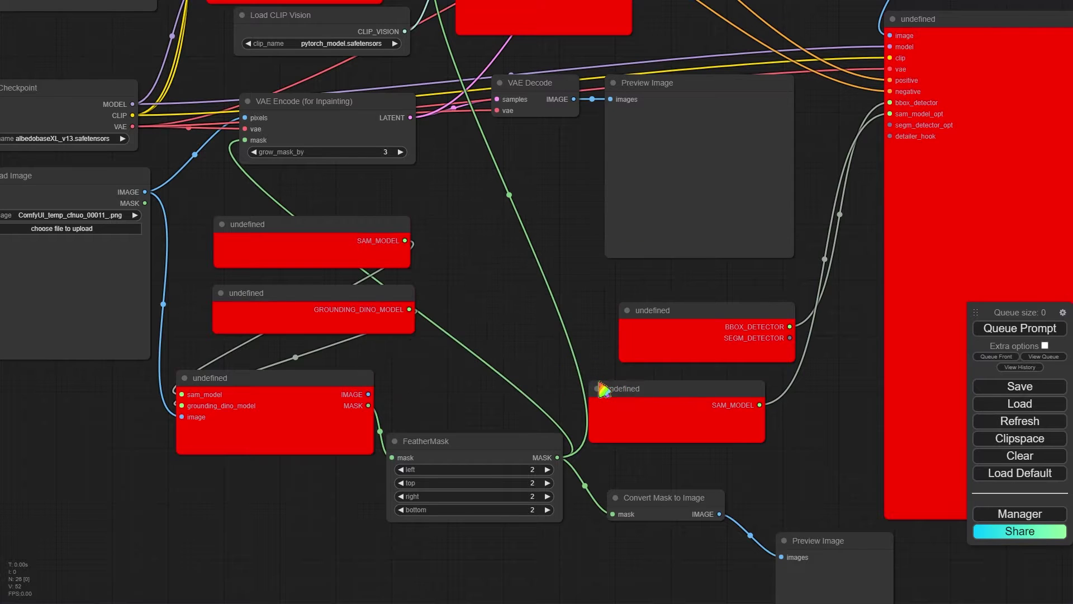
pyautogui.click(1038, 514)
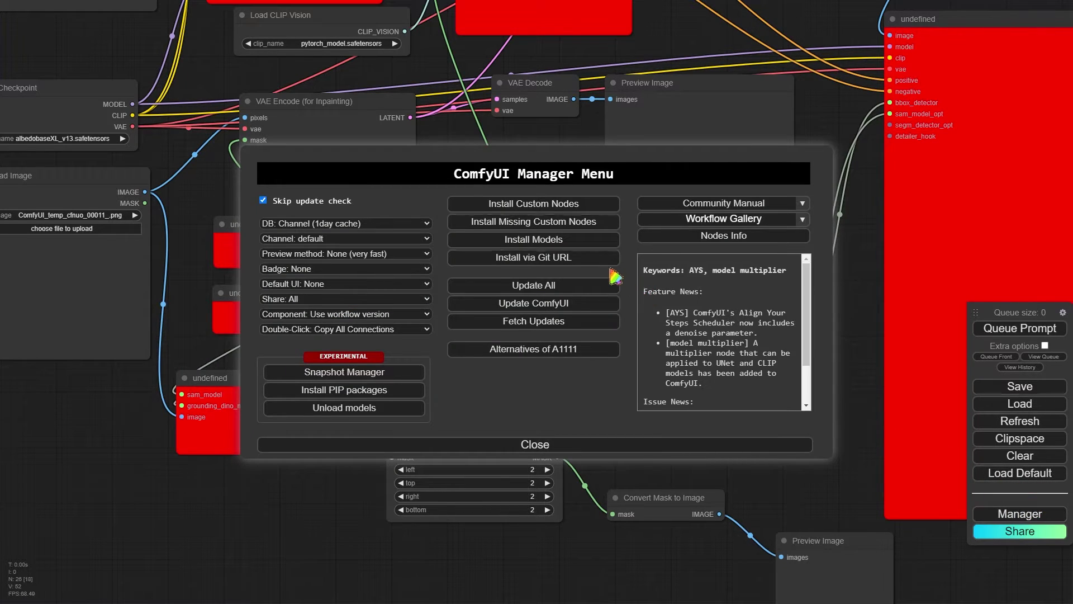
pyautogui.click(567, 307)
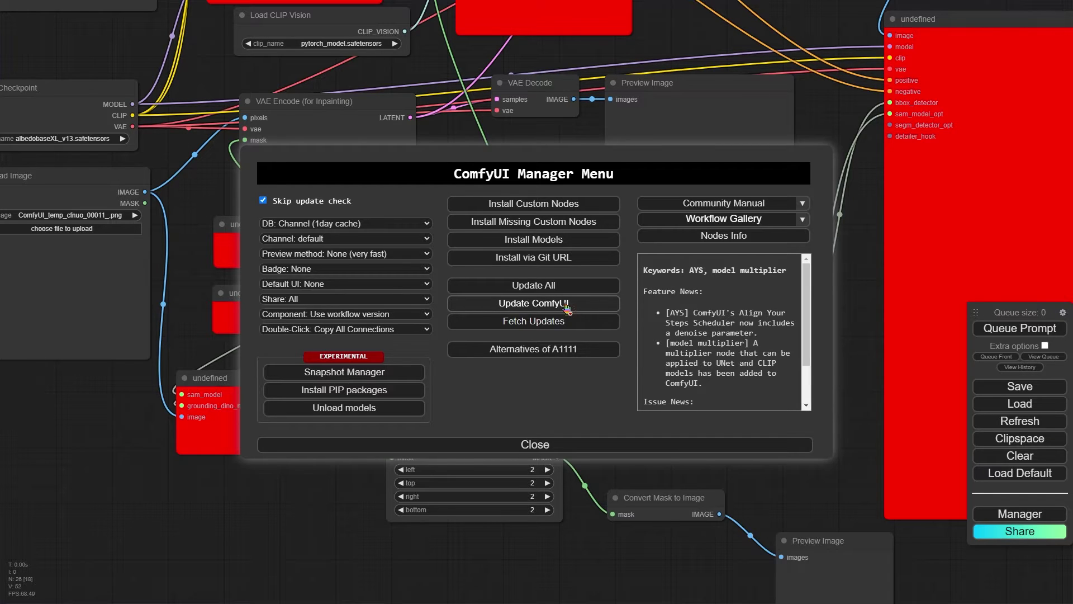
pyautogui.click(546, 227)
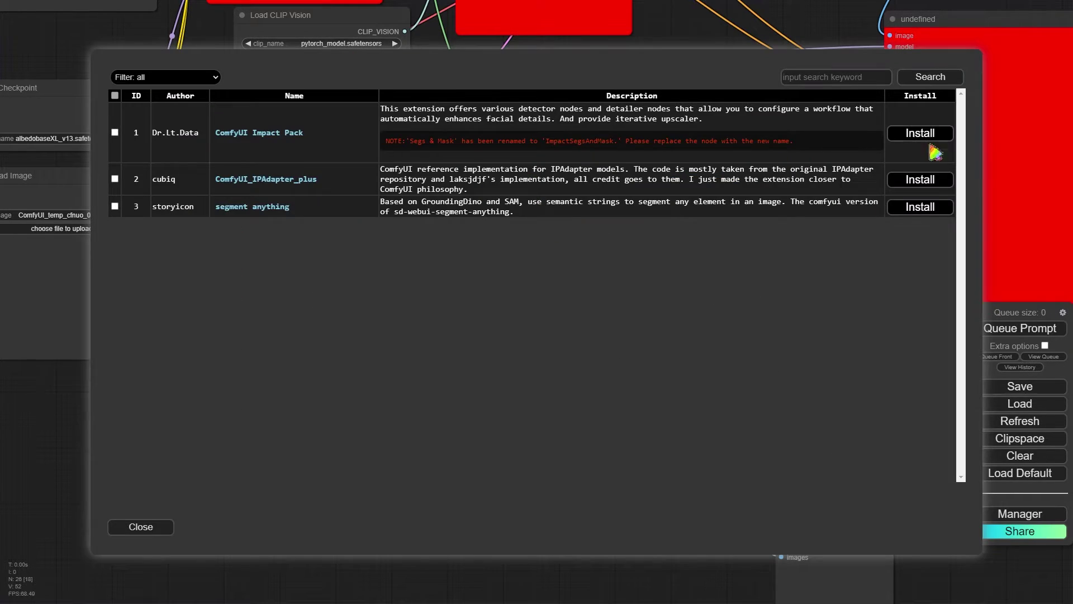
pyautogui.click(928, 134)
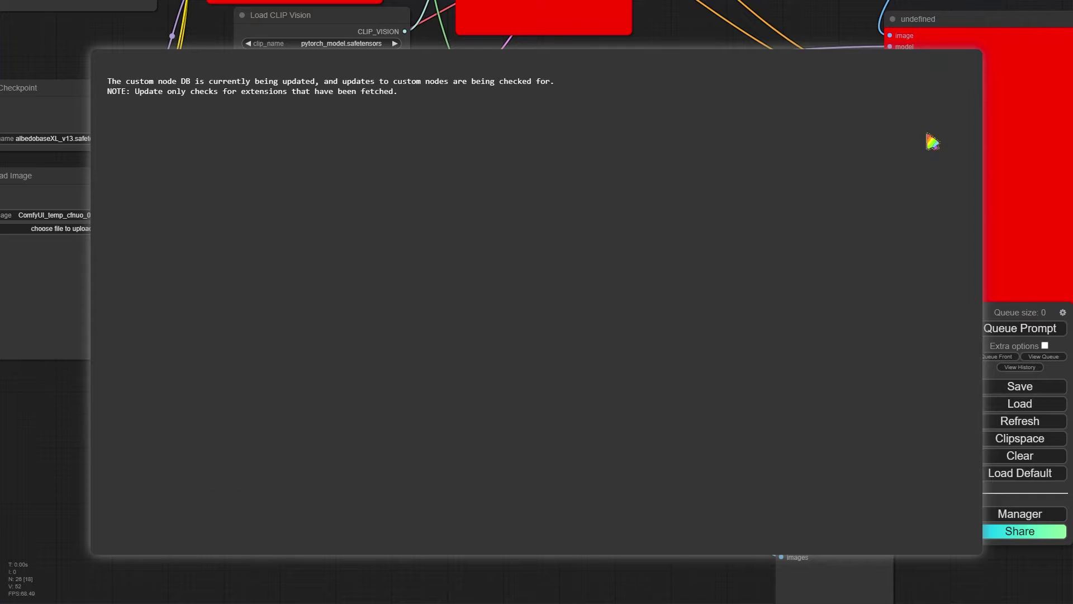
# Install ComfyUI_IPAdapter_plus and segment anything, then restart the server and look over the reloaded graph.
pyautogui.click(925, 179)
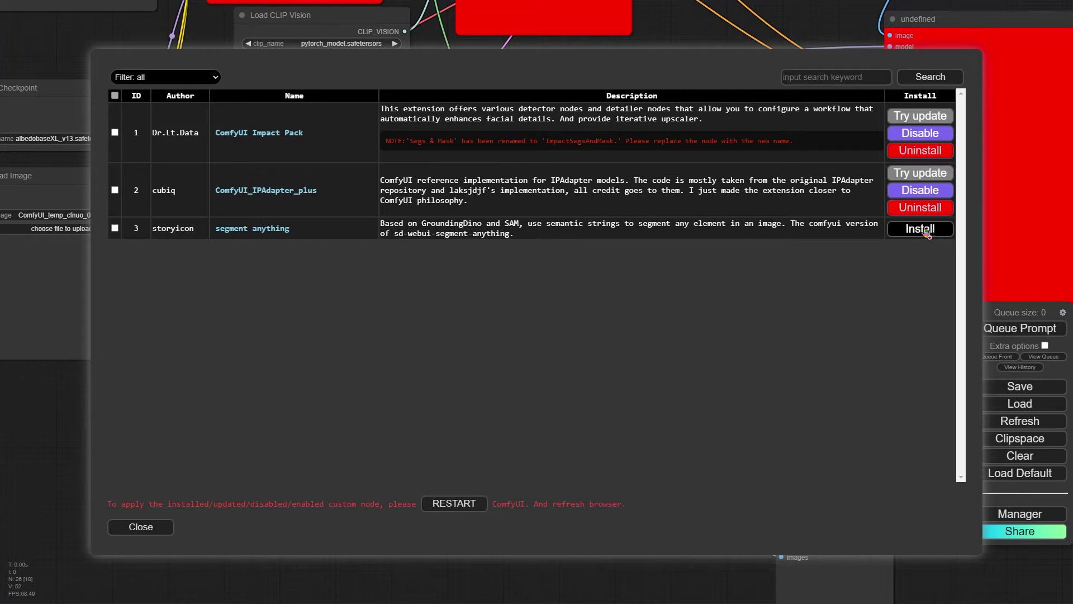
pyautogui.click(925, 230)
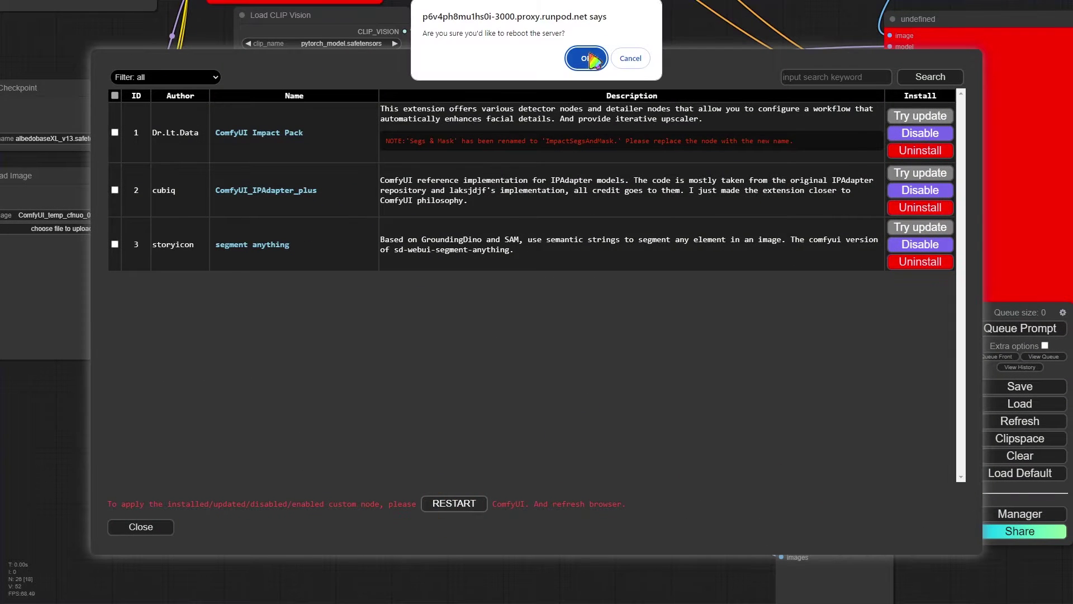
pyautogui.press('Return')
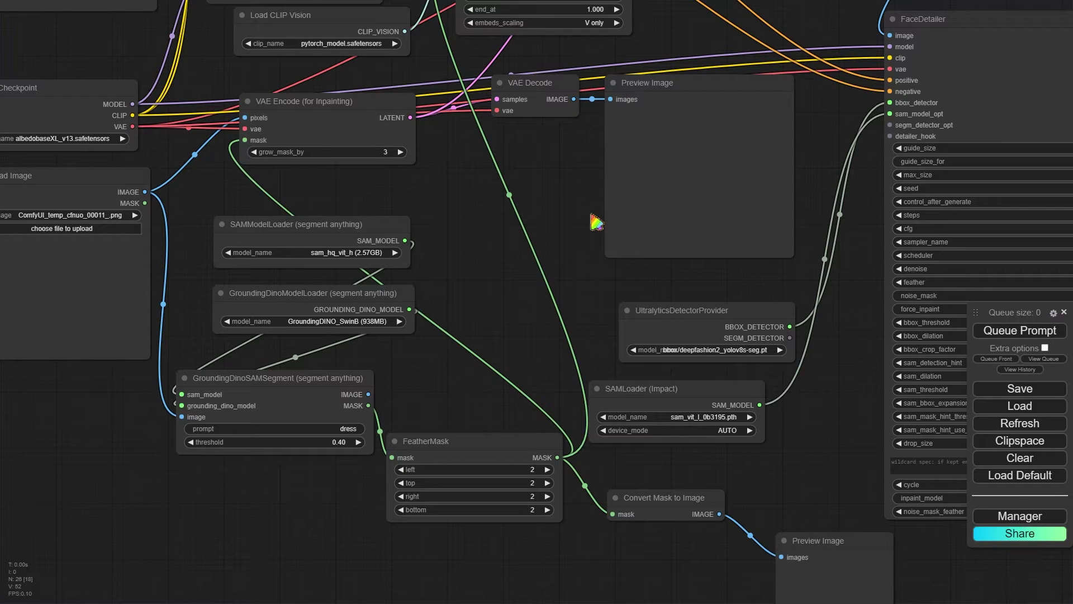
pyautogui.scroll(-5, 591, 215)
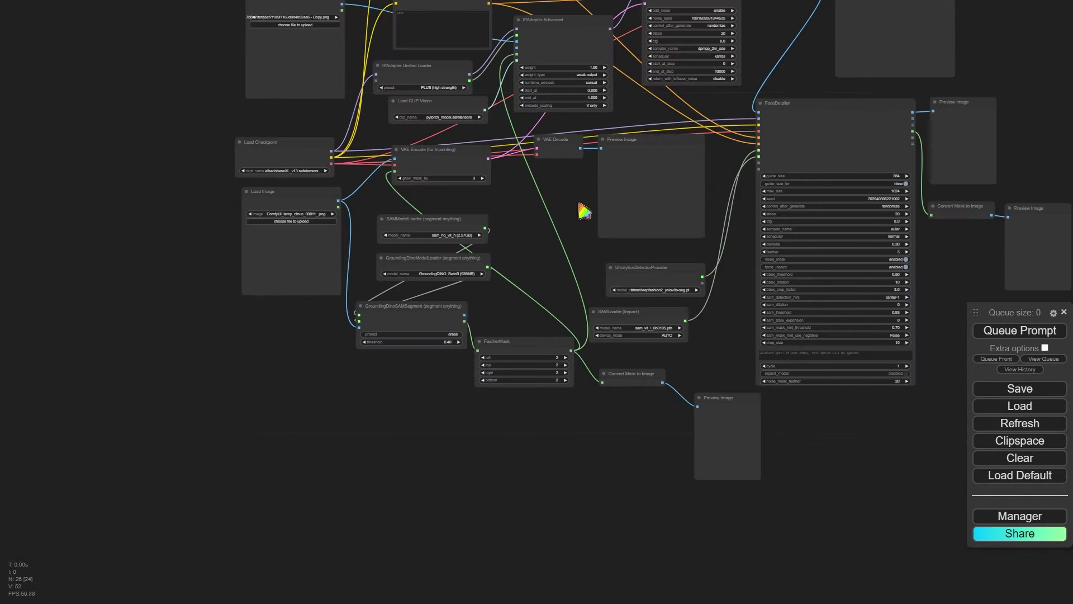
pyautogui.moveTo(575, 220); pyautogui.dragTo(448, 307)
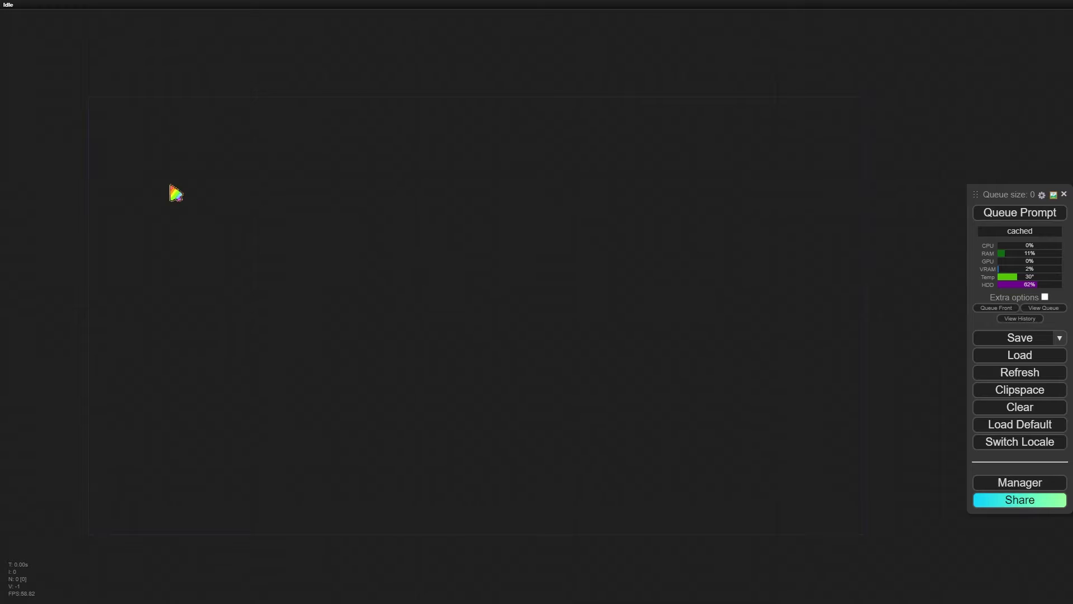
# Add a Load Image node loaded with the sunset ship-deck photo ComfyUI_temp_cfnuo_00011_.png and reposition it.
pyautogui.doubleClick(166, 195)
pyautogui.write('load')
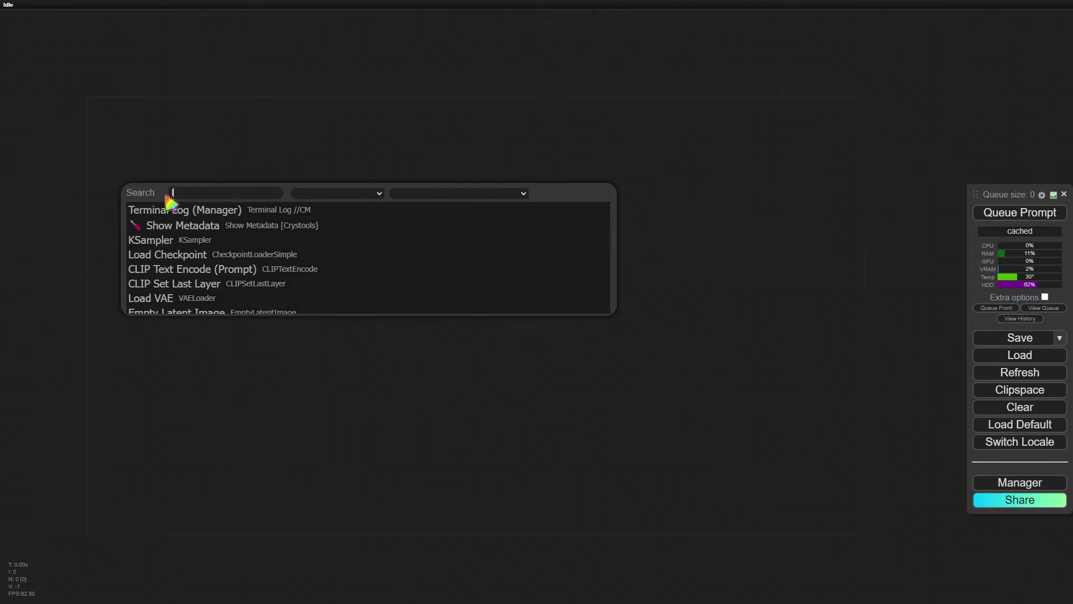
pyautogui.press('Down')
pyautogui.press('Down')
pyautogui.press('Down')
pyautogui.press('Return')
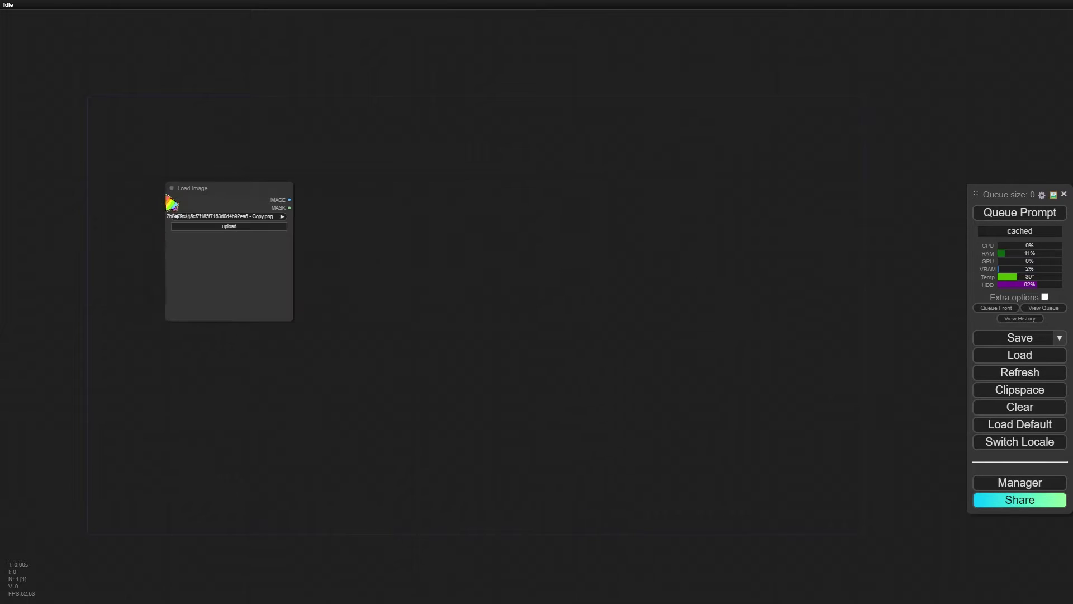
pyautogui.scroll(3, 246, 190)
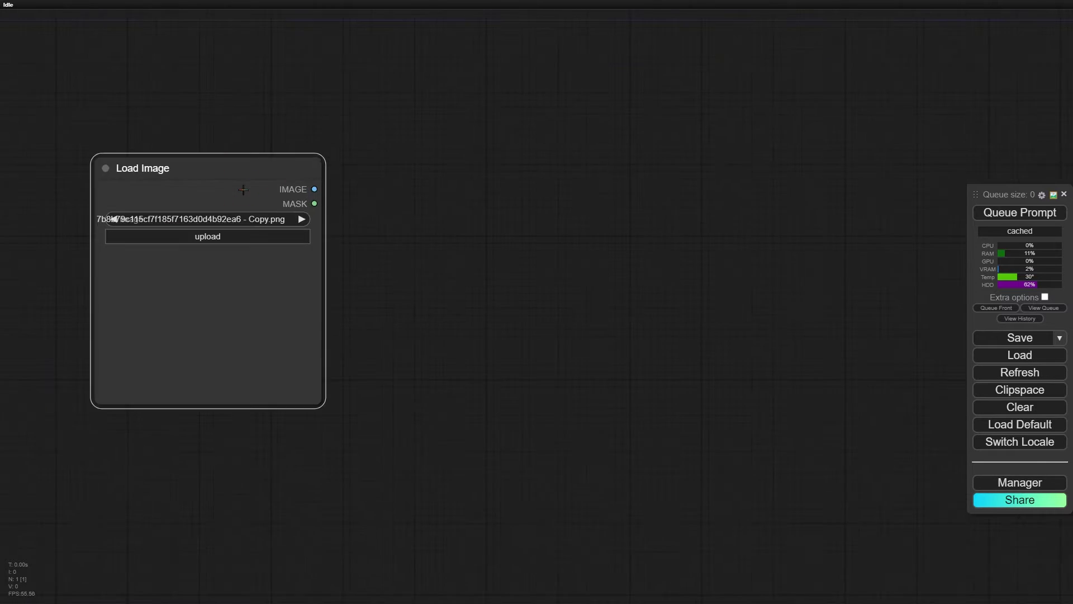
pyautogui.click(218, 235)
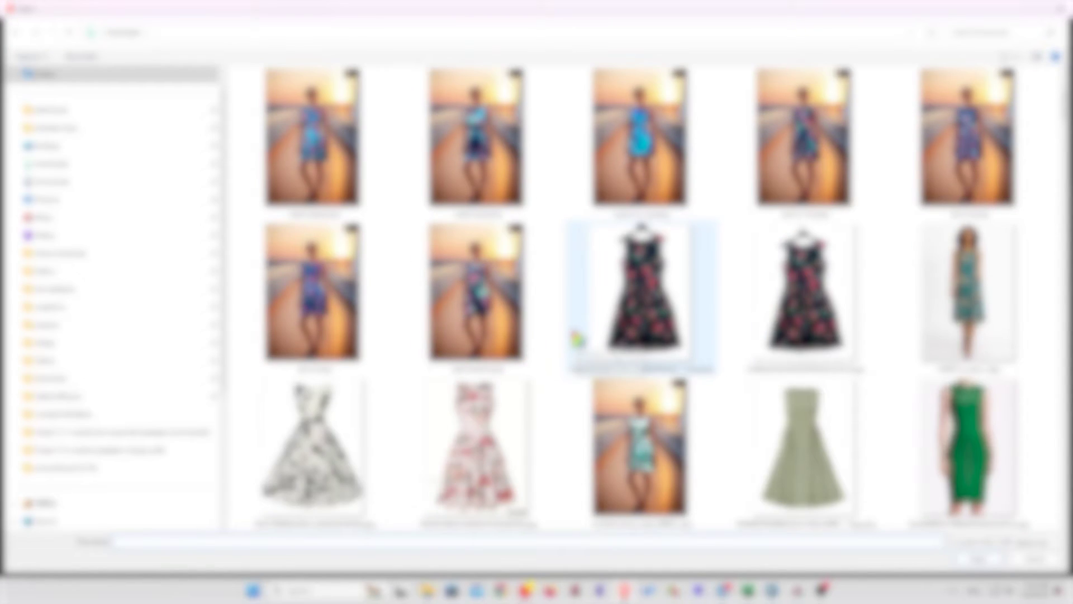
pyautogui.scroll(-8, 576, 338)
pyautogui.doubleClick(967, 126)
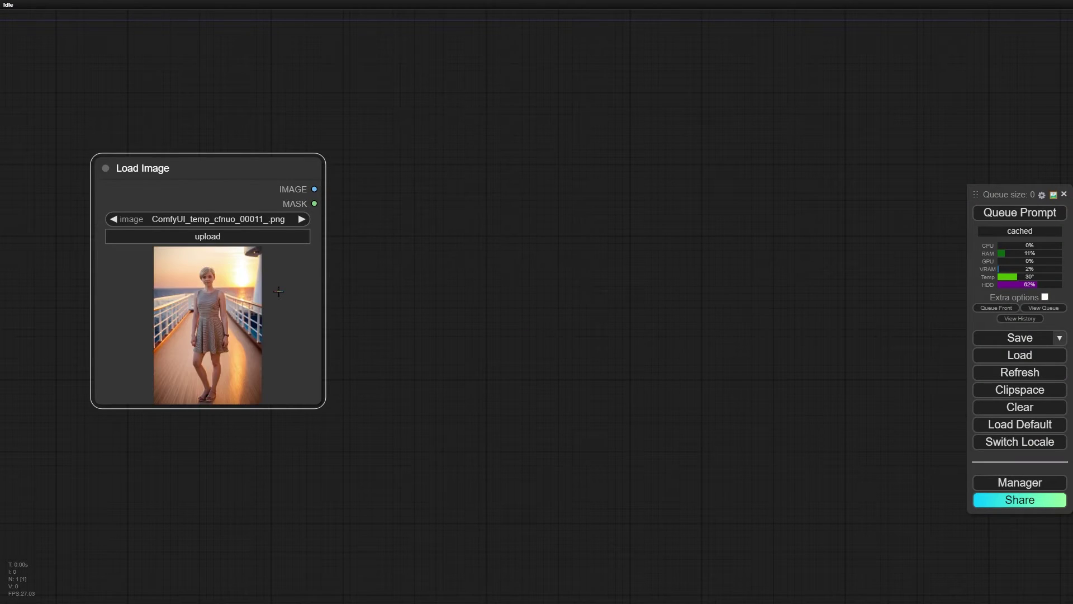
pyautogui.scroll(3, 278, 291)
pyautogui.scroll(2, 278, 291)
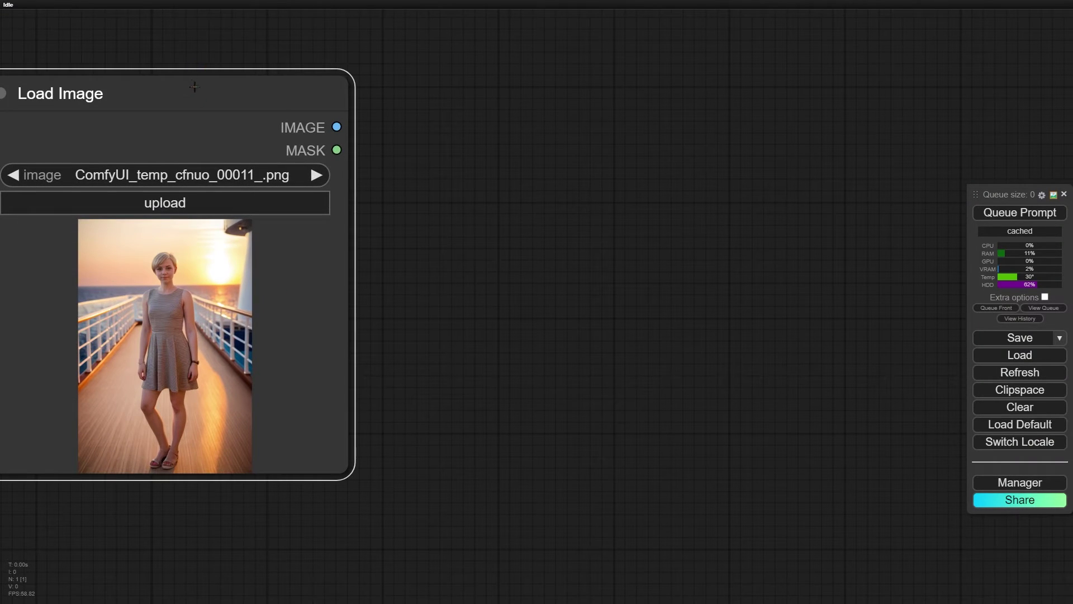
pyautogui.moveTo(199, 84); pyautogui.dragTo(315, 101)
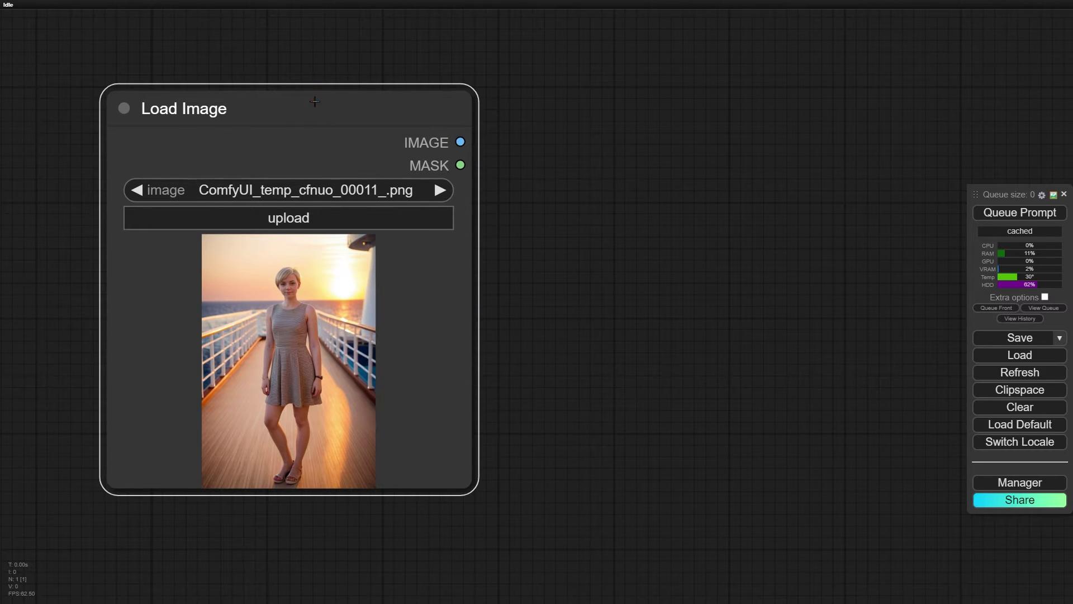
# Add a GroundingDinoSAMSegment node and place it beside the Load Image node.
pyautogui.doubleClick(712, 228)
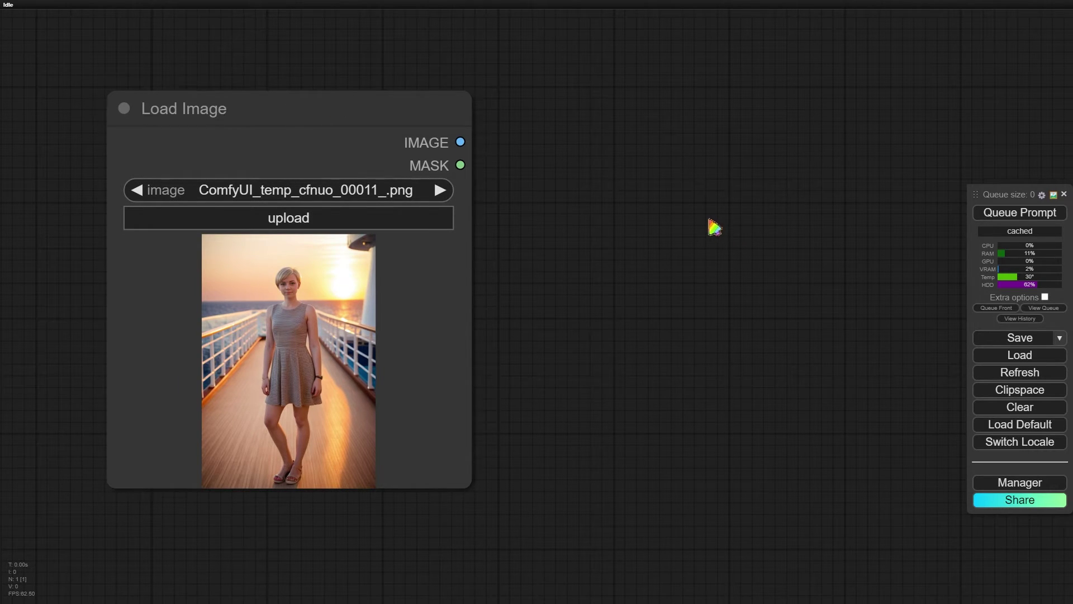
pyautogui.write('grounding')
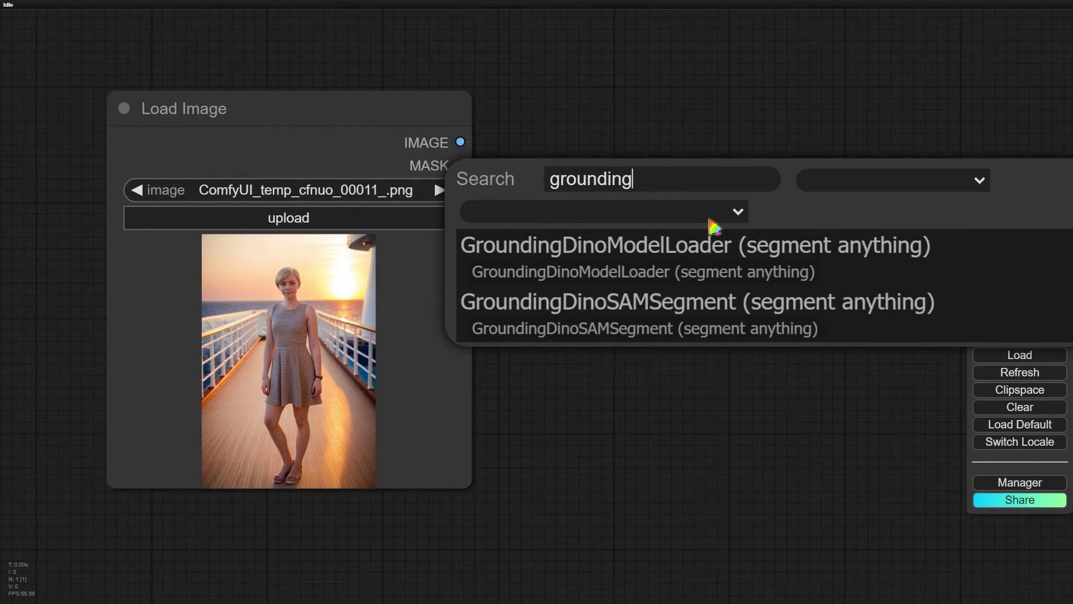
pyautogui.press('Down')
pyautogui.press('Down')
pyautogui.press('Return')
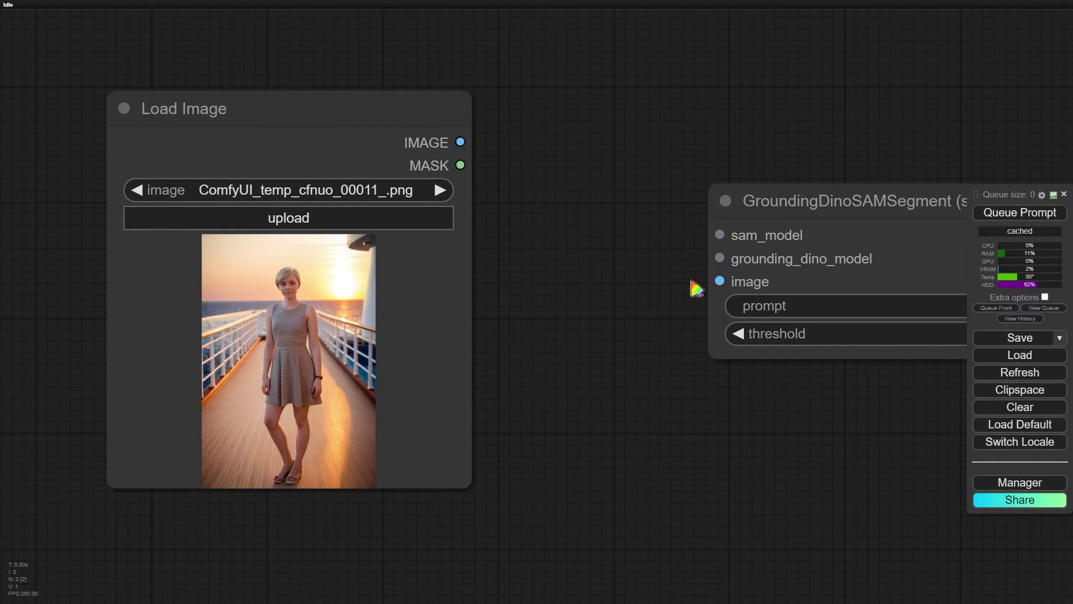
pyautogui.moveTo(689, 299); pyautogui.dragTo(548, 352)
pyautogui.scroll(-3, 548, 352)
pyautogui.moveTo(474, 326); pyautogui.dragTo(513, 357)
pyautogui.moveTo(628, 206); pyautogui.dragTo(769, 150)
pyautogui.click(556, 332)
# Add a SAMModelLoader using sam_vit_h, wired into the segment node's sam_model input.
pyautogui.doubleClick(556, 331)
pyautogui.write('samm')
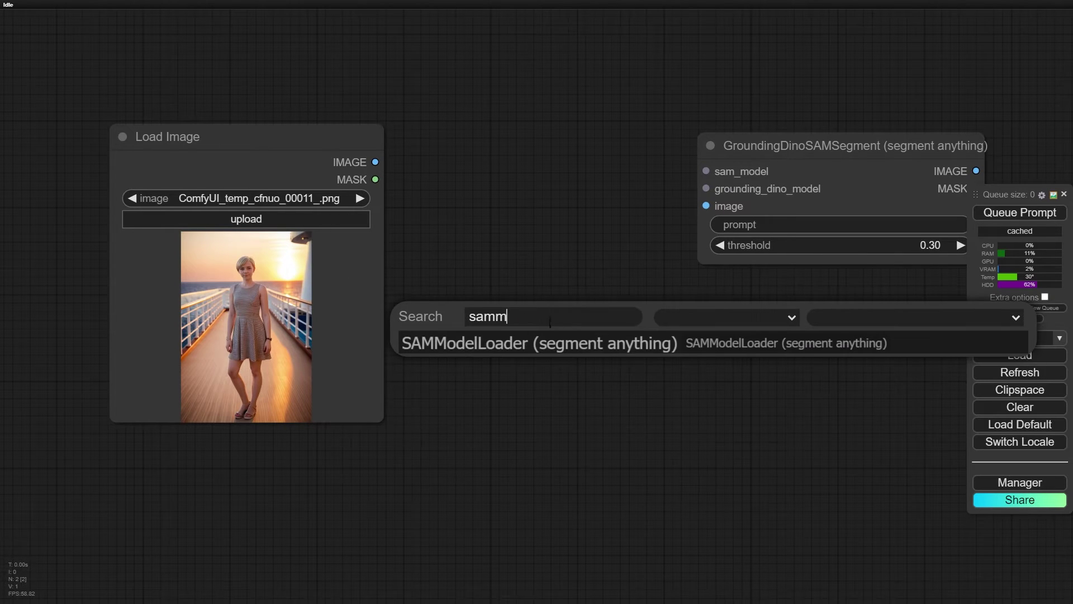
pyautogui.press('Return')
pyautogui.moveTo(697, 323); pyautogui.dragTo(553, 292)
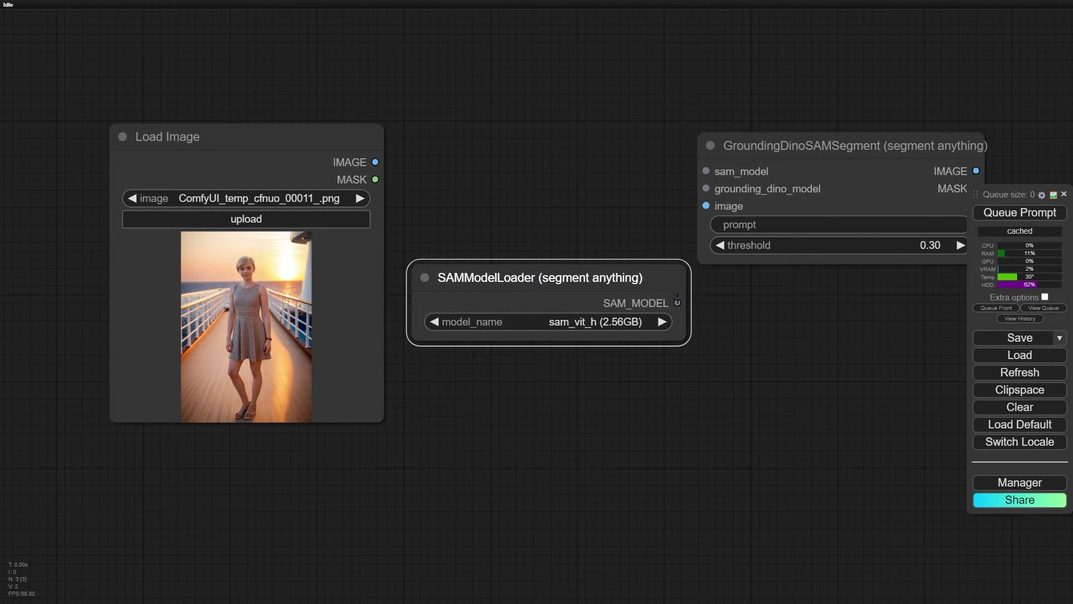
pyautogui.moveTo(678, 302); pyautogui.dragTo(764, 147)
pyautogui.scroll(-2, 788, 359)
pyautogui.moveTo(788, 360); pyautogui.dragTo(659, 353)
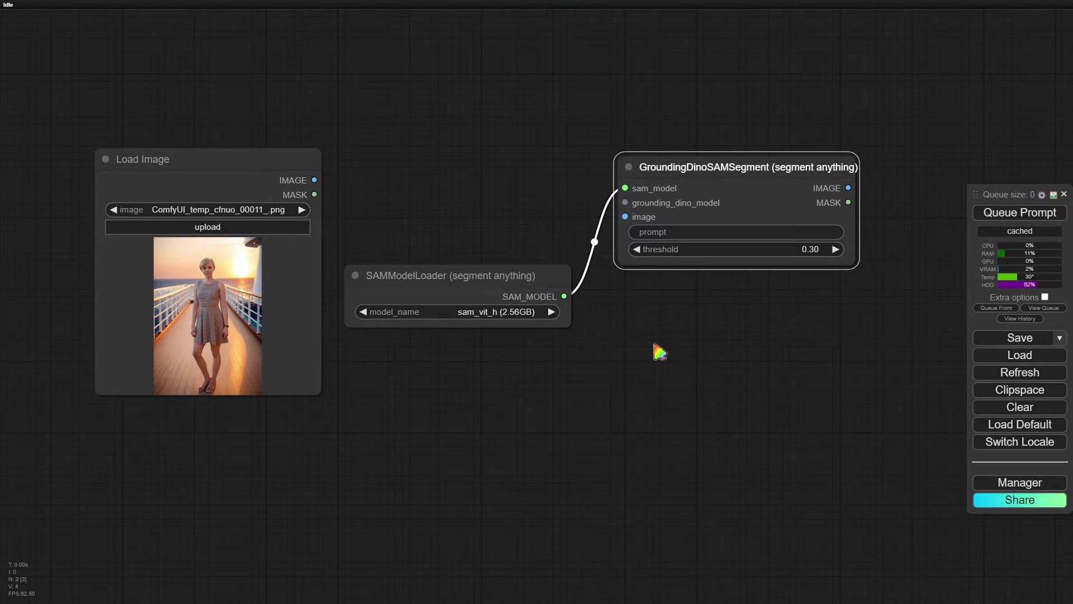
pyautogui.click(529, 312)
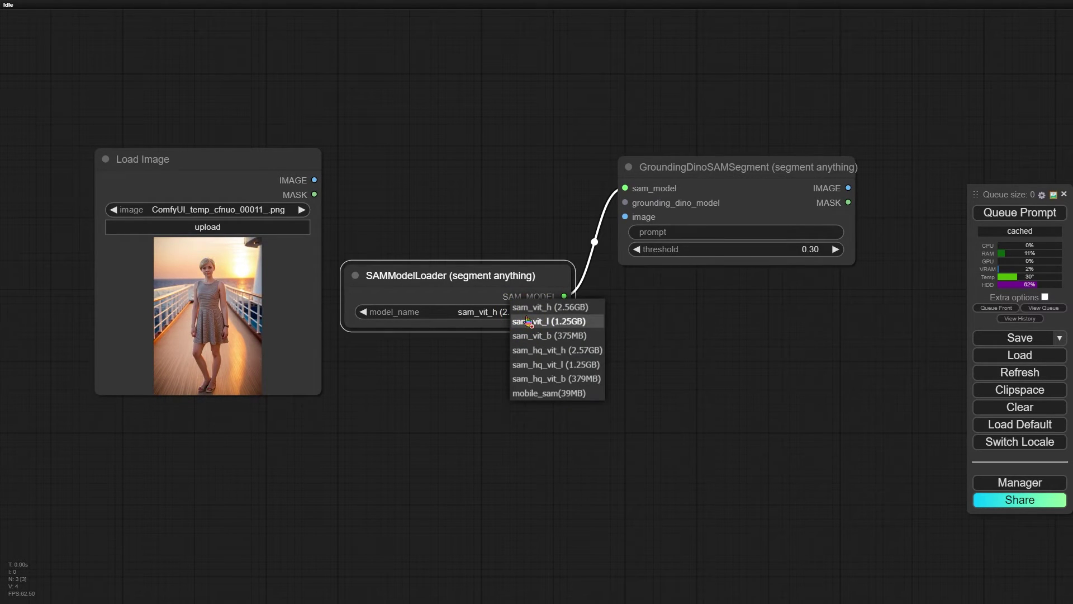
pyautogui.click(551, 307)
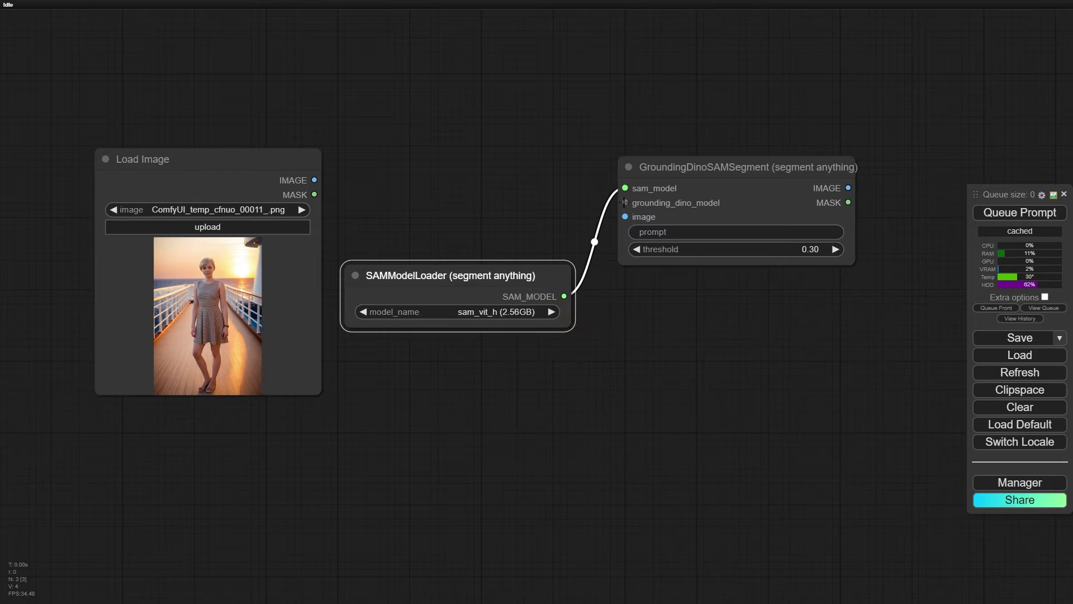
# Add a GroundingDinoModelLoader set to GroundingDINO_SwinB (938MB), linked to the segment node.
pyautogui.moveTo(624, 202); pyautogui.dragTo(477, 380)
pyautogui.click(535, 442)
pyautogui.moveTo(598, 392); pyautogui.dragTo(461, 369)
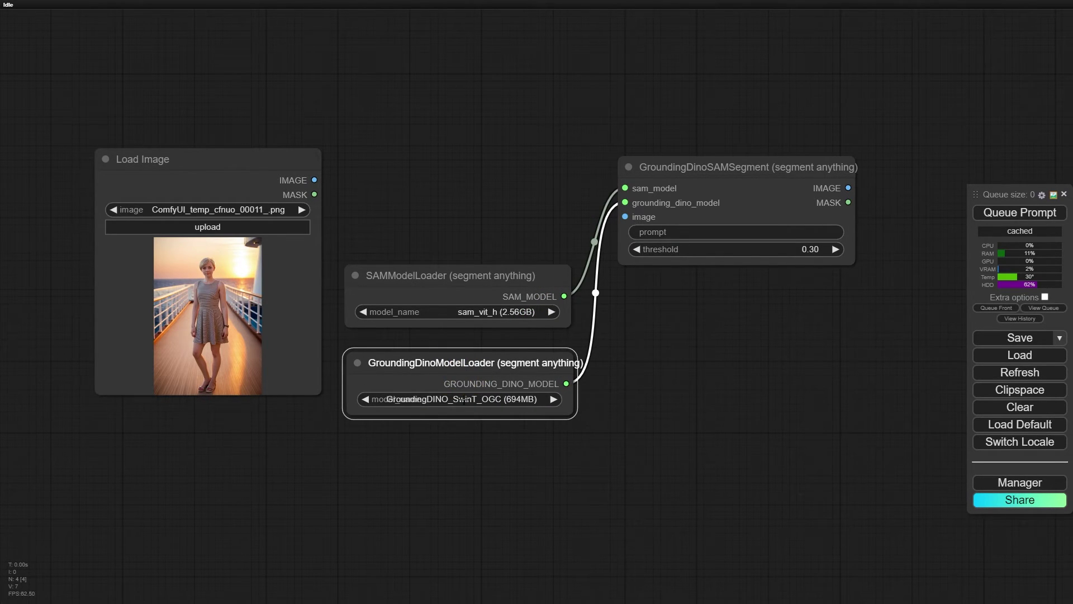
pyautogui.click(462, 399)
pyautogui.click(543, 414)
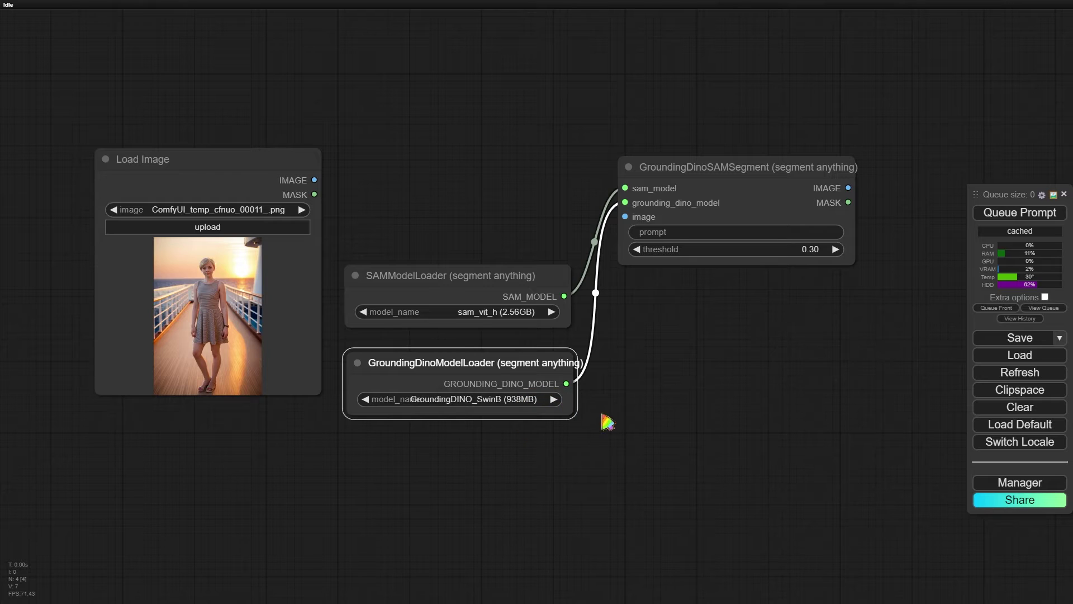
# Set the segmentation prompt to 'dress' and feed the loaded photo into the segment node's image input.
pyautogui.click(696, 234)
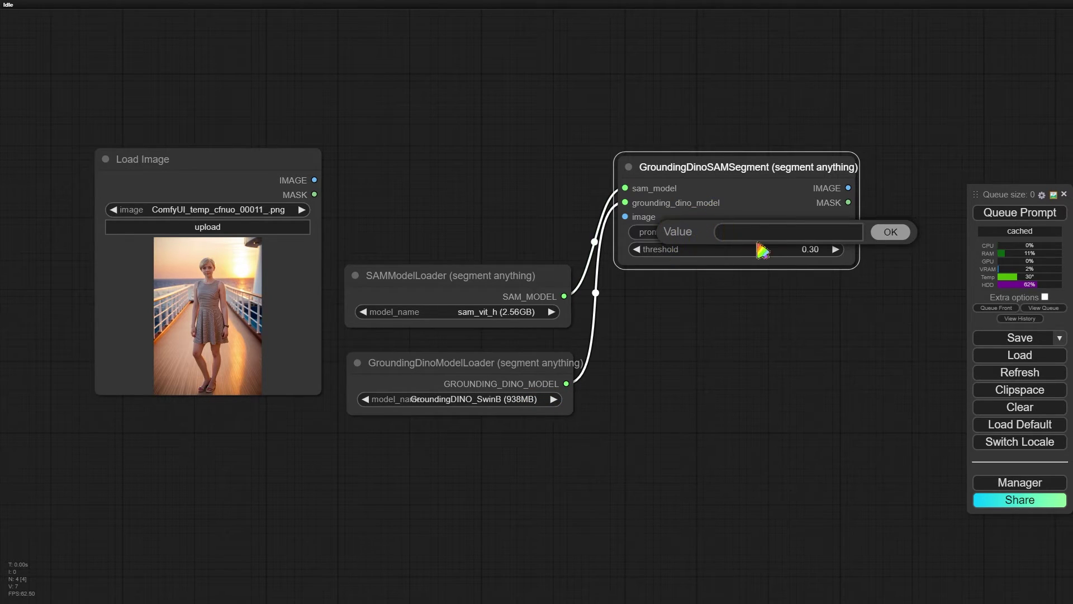
pyautogui.write('dress')
pyautogui.press('Return')
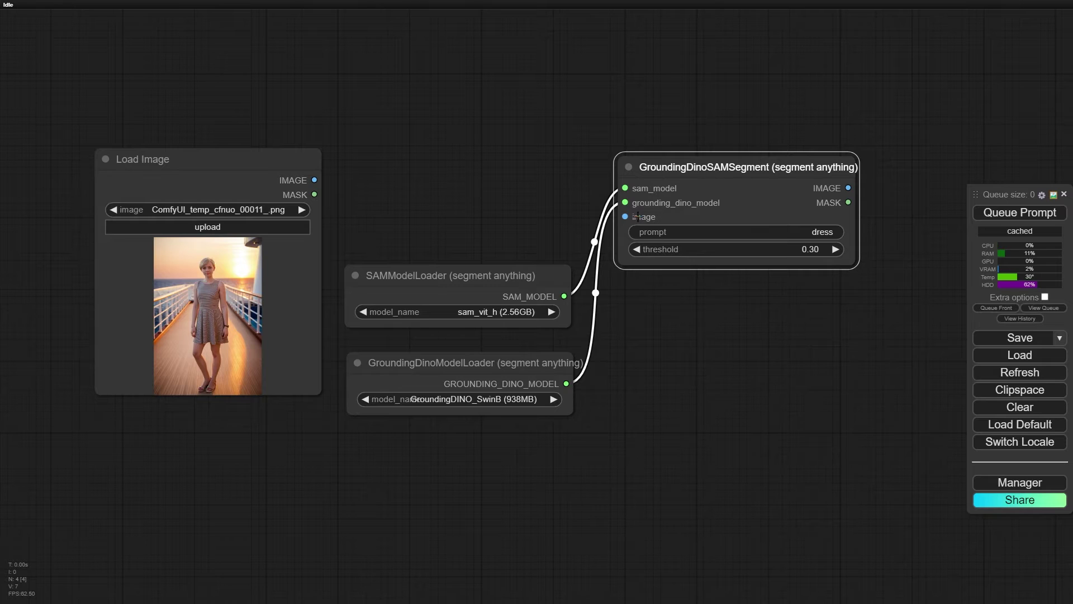
pyautogui.moveTo(625, 217); pyautogui.dragTo(314, 180)
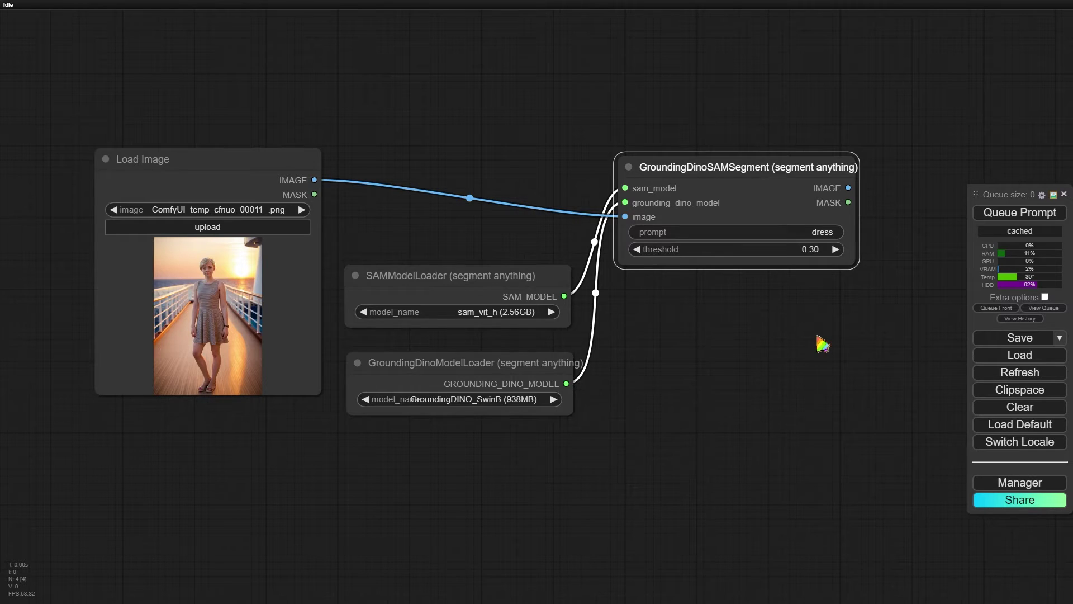
# Add a FeatherMask node fed by the segmentation MASK output, feathering left, top, right and bottom by 2.
pyautogui.scroll(-3, 648, 348)
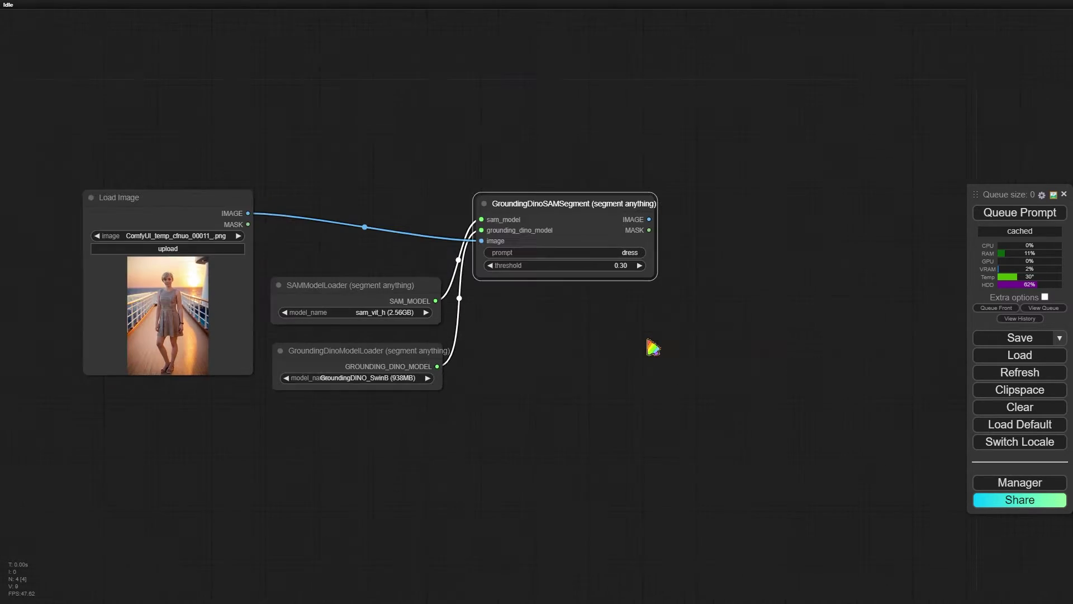
pyautogui.moveTo(647, 347); pyautogui.dragTo(628, 339)
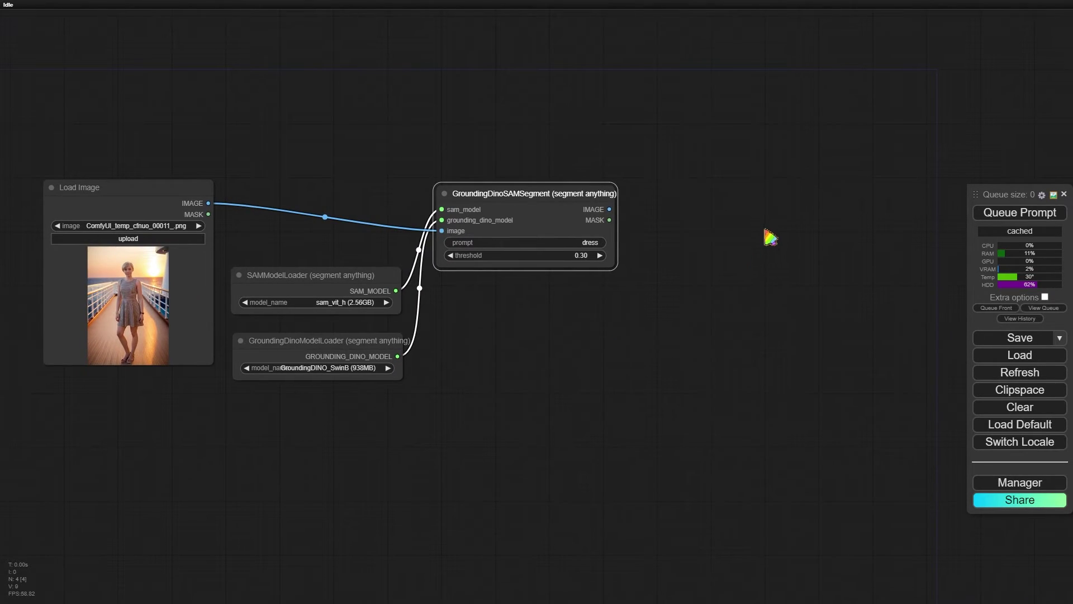
pyautogui.doubleClick(606, 342)
pyautogui.write('feat')
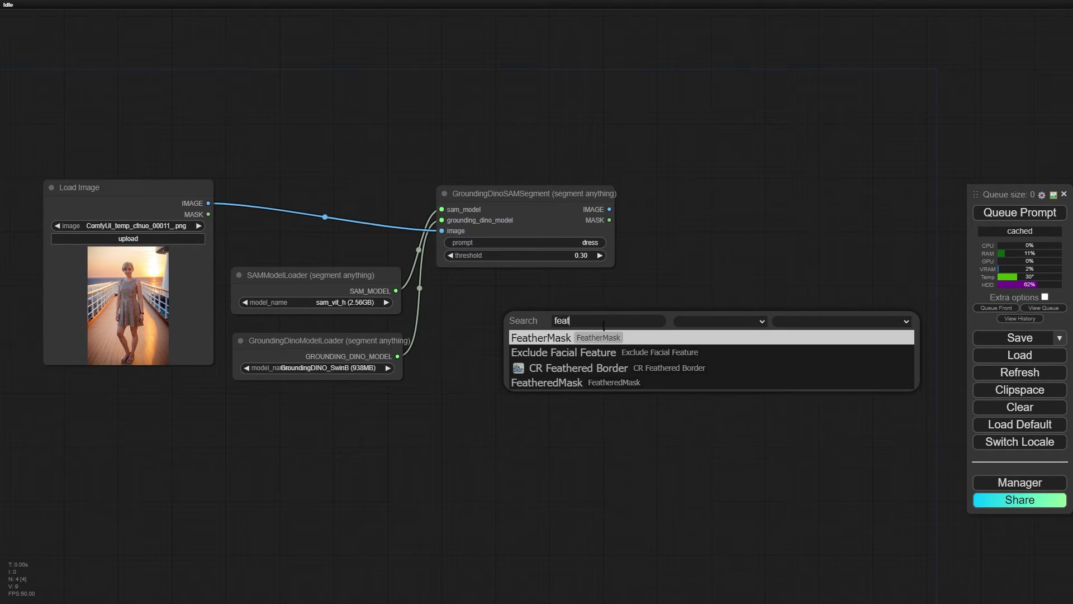
pyautogui.click(607, 336)
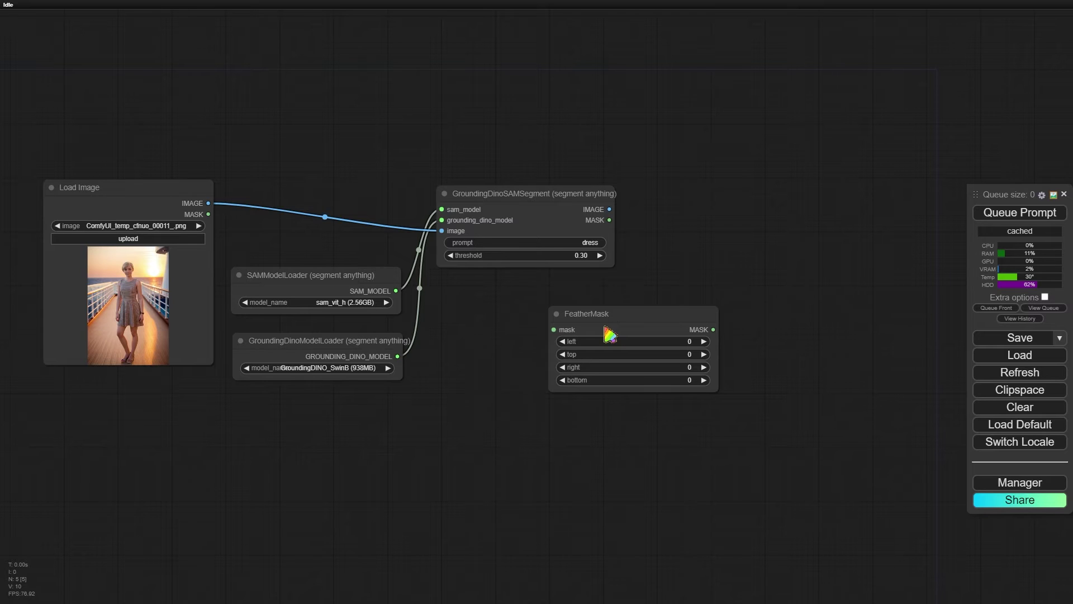
pyautogui.moveTo(608, 334); pyautogui.dragTo(697, 214)
pyautogui.moveTo(609, 219); pyautogui.dragTo(650, 219)
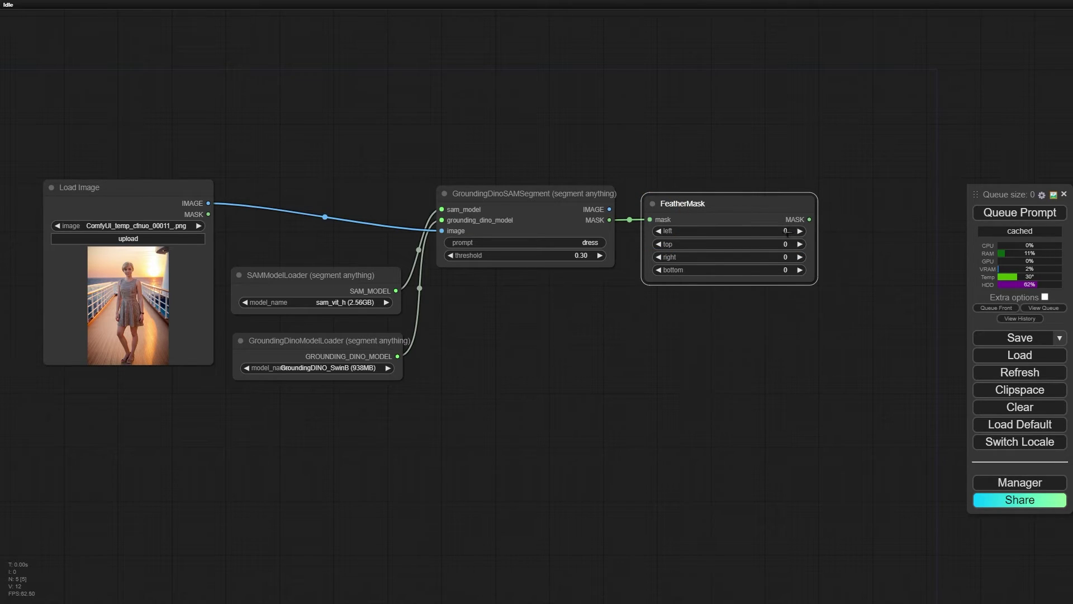
pyautogui.moveTo(787, 231); pyautogui.dragTo(789, 257)
pyautogui.scroll(2, 642, 323)
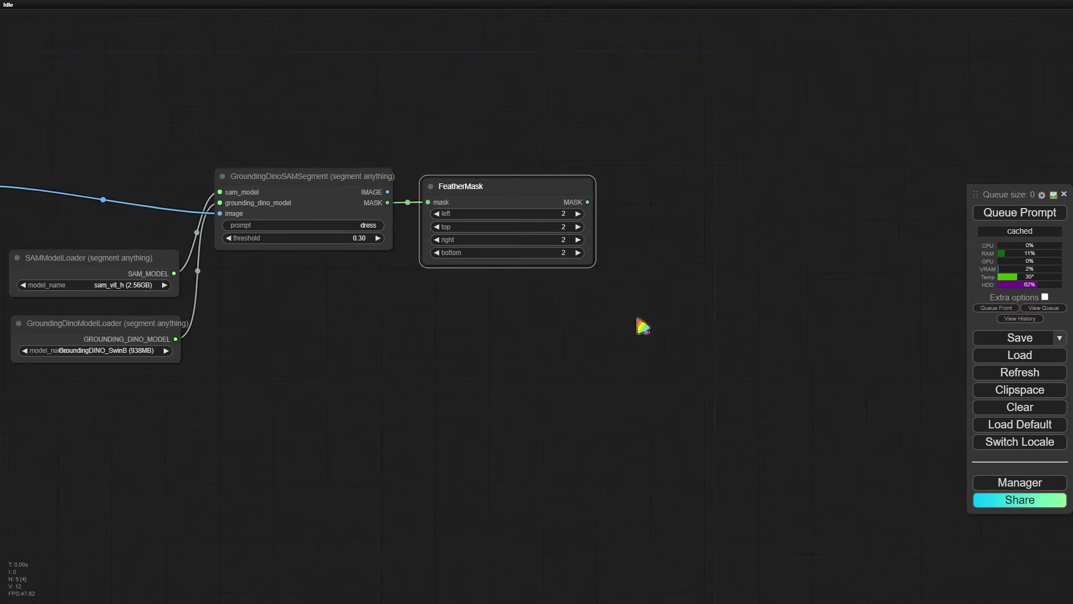
pyautogui.scroll(1, 637, 335)
# Add a Convert Mask to Image node next to FeatherMask.
pyautogui.doubleClick(668, 202)
pyautogui.write('convert')
pyautogui.click(747, 251)
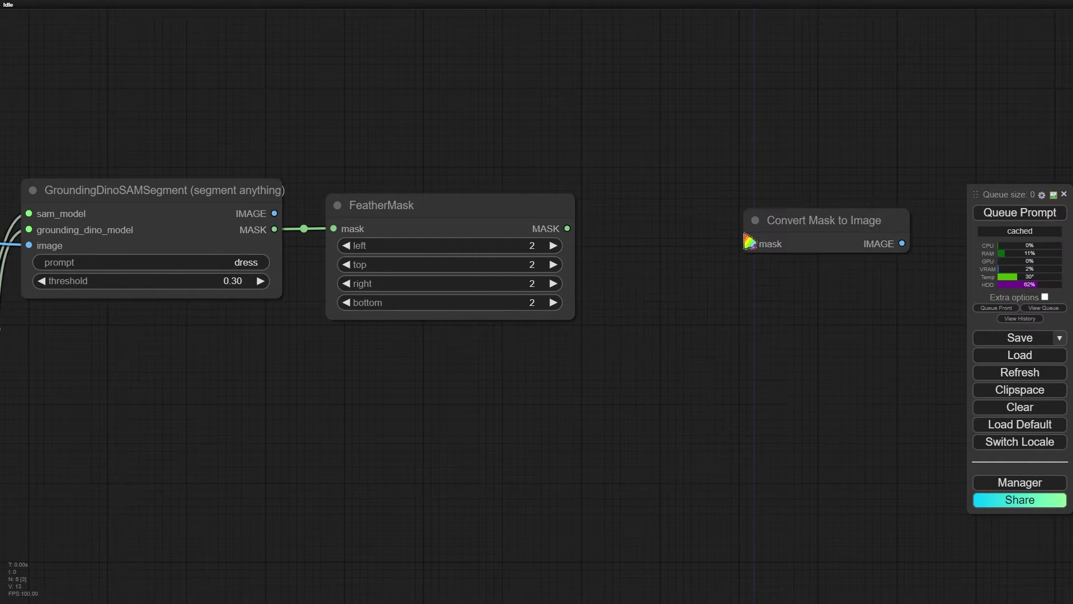
pyautogui.moveTo(702, 219); pyautogui.dragTo(605, 228)
# Attach a Preview Image node to the converted image and queue the prompt to render the dress mask.
pyautogui.moveTo(749, 229); pyautogui.dragTo(798, 233)
pyautogui.click(833, 330)
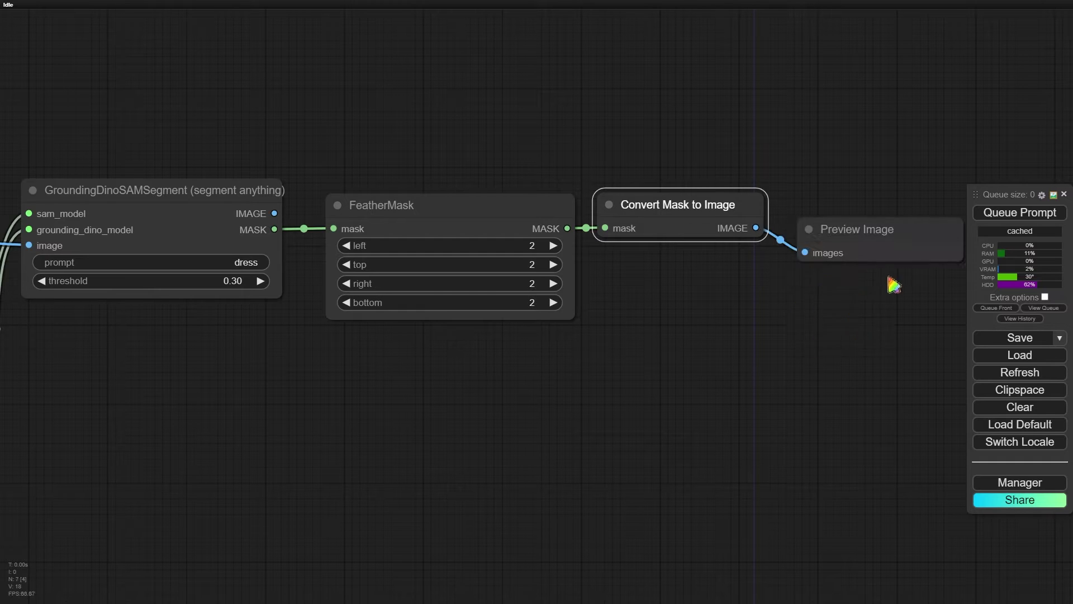
pyautogui.moveTo(872, 227); pyautogui.dragTo(670, 281)
pyautogui.click(1037, 217)
pyautogui.scroll(-9, 447, 335)
pyautogui.scroll(4, 534, 351)
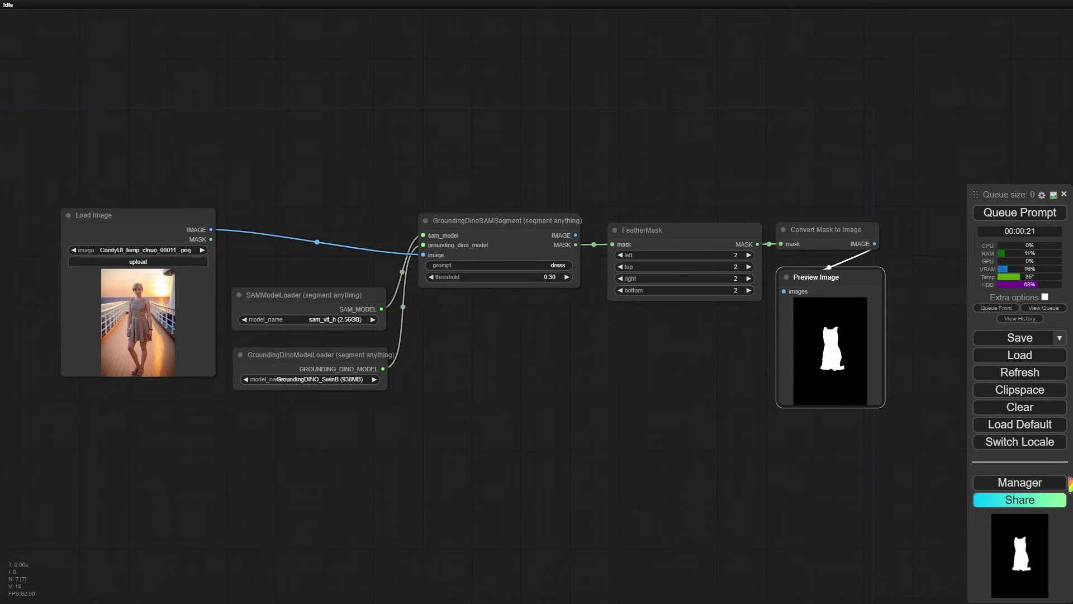
# In Manager settings, set Preview method to Auto and Badge to #ID Nickname.
pyautogui.click(1062, 481)
pyautogui.click(339, 254)
pyautogui.click(339, 265)
pyautogui.click(341, 268)
pyautogui.click(359, 309)
pyautogui.click(535, 444)
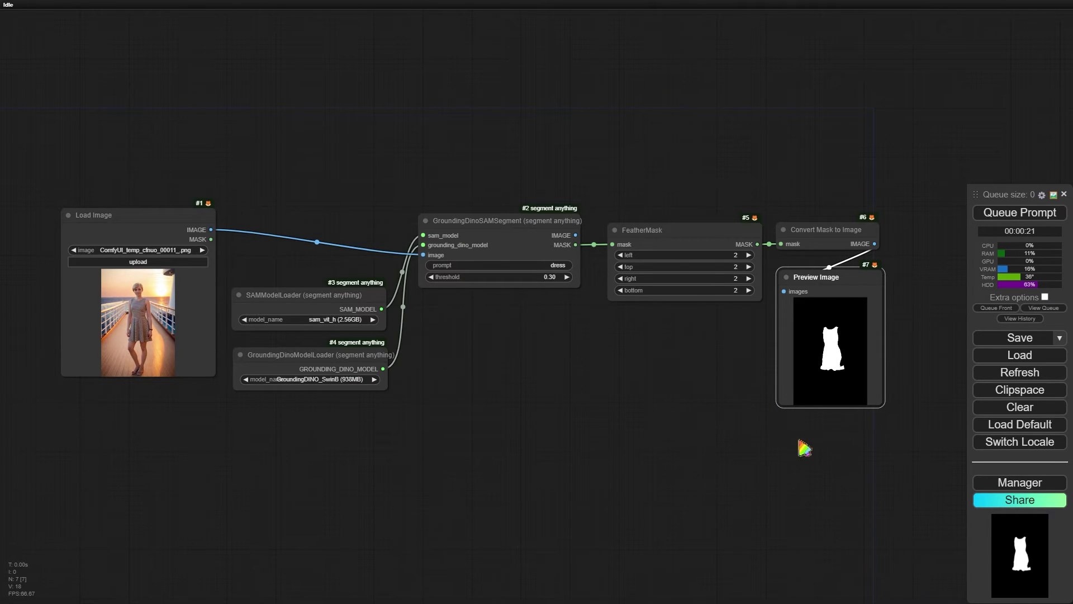
# Pan and zoom over the graph to review the numbered nodes and the Load Image node.
pyautogui.scroll(8, 805, 447)
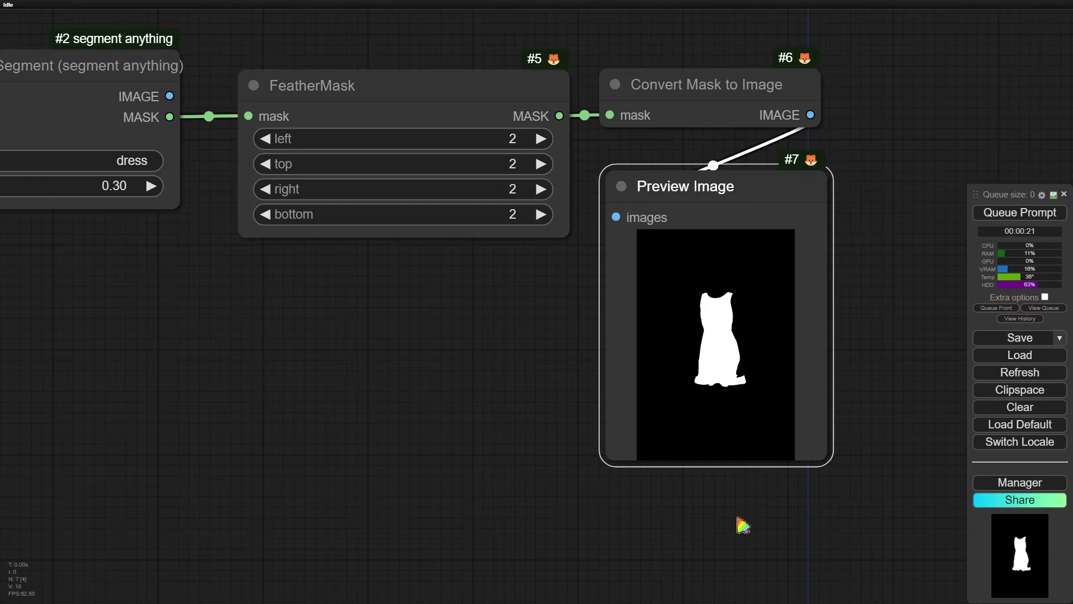
pyautogui.scroll(-4, 737, 524)
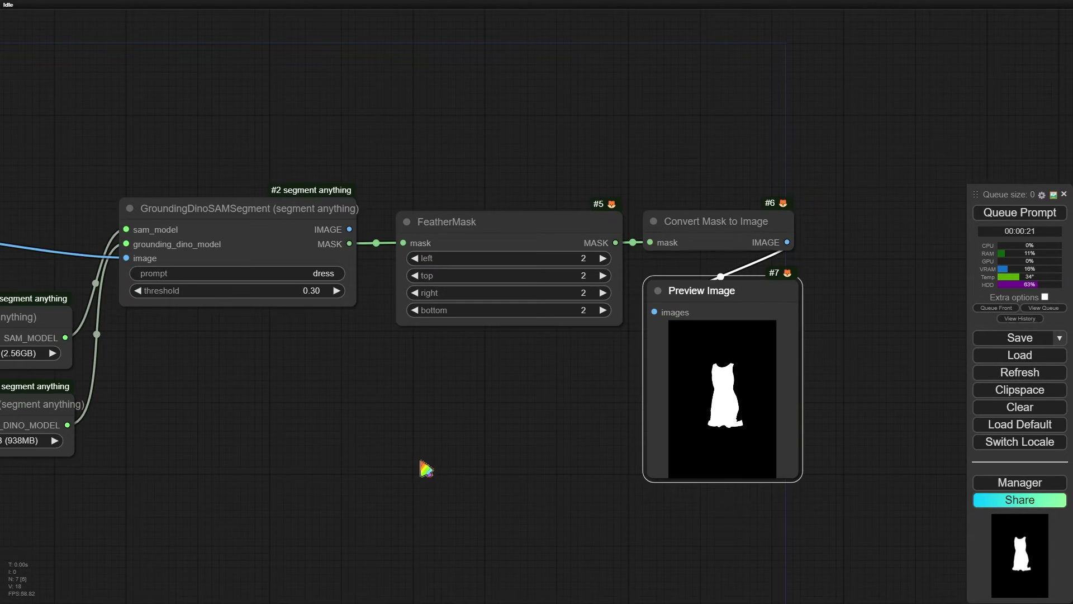
pyautogui.scroll(-2, 428, 468)
pyautogui.moveTo(371, 466); pyautogui.dragTo(587, 447)
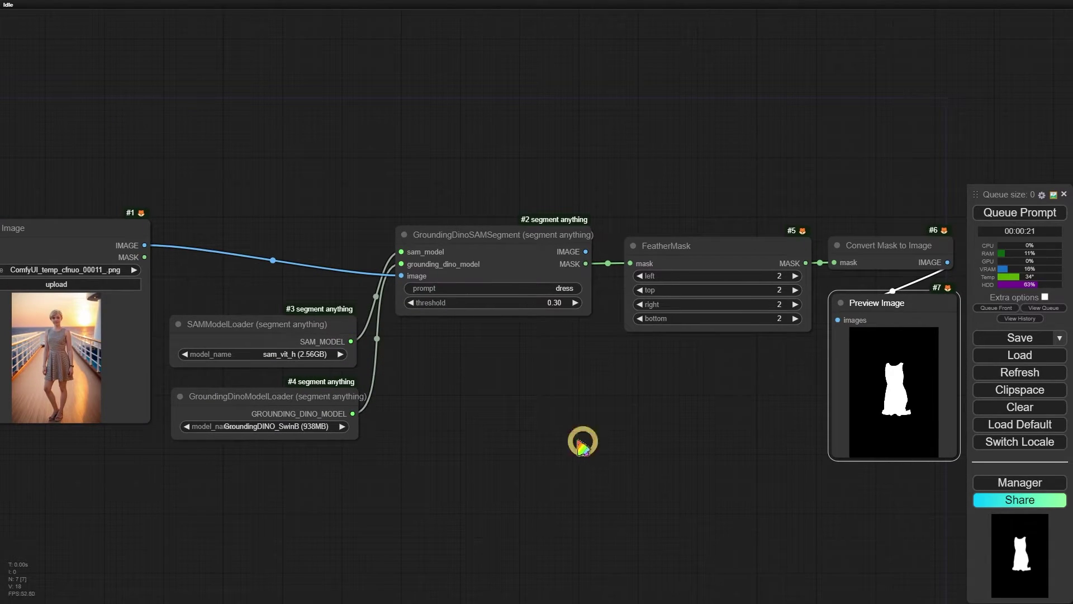
pyautogui.scroll(-3, 558, 446)
pyautogui.scroll(1, 551, 446)
pyautogui.scroll(1, 540, 425)
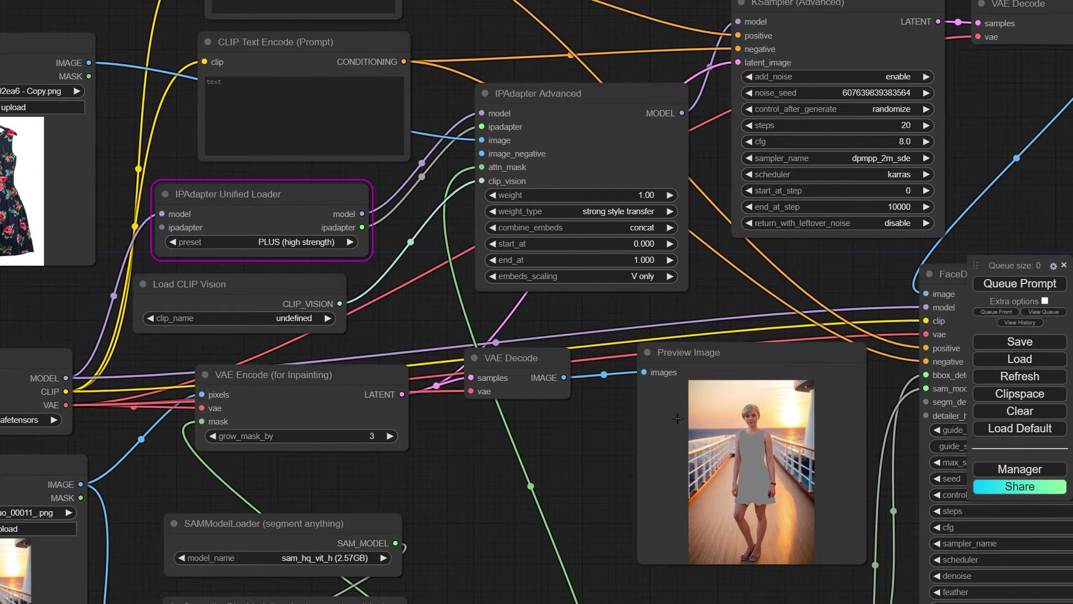
# Open Manager's Install Models list and filter it to 'ipadapter' entries.
pyautogui.click(1005, 468)
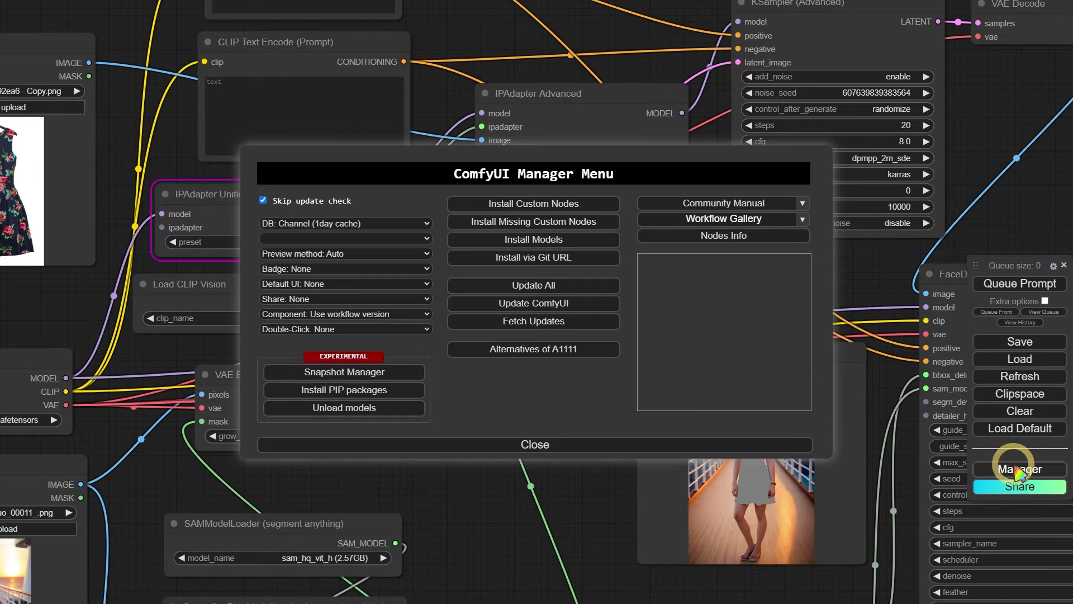
pyautogui.click(569, 246)
pyautogui.click(816, 77)
pyautogui.write('ipadapter')
pyautogui.press('Return')
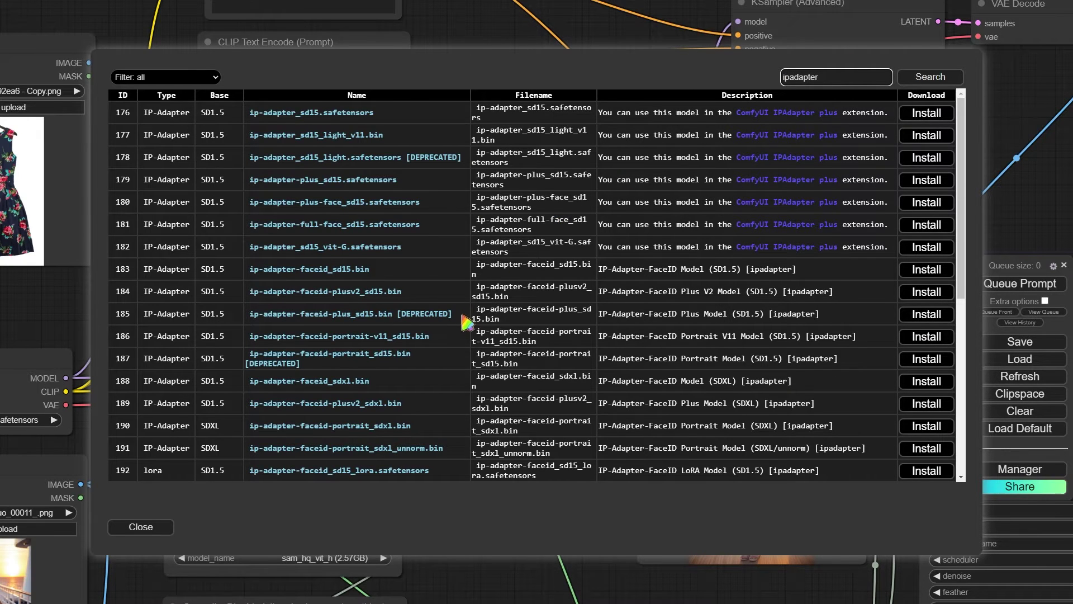
pyautogui.scroll(-3, 448, 336)
pyautogui.scroll(-6, 448, 337)
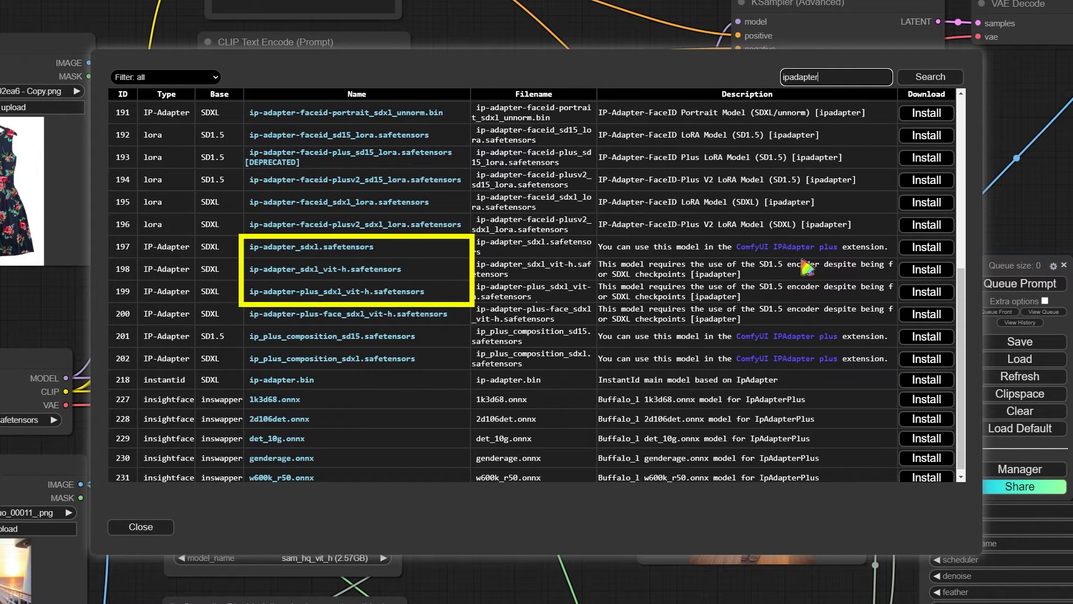
# Install ip-adapter_sdxl, ip-adapter_sdxl_vit-h and ip-adapter-plus_sdxl_vit-h, then close both Manager dialogs.
pyautogui.click(931, 251)
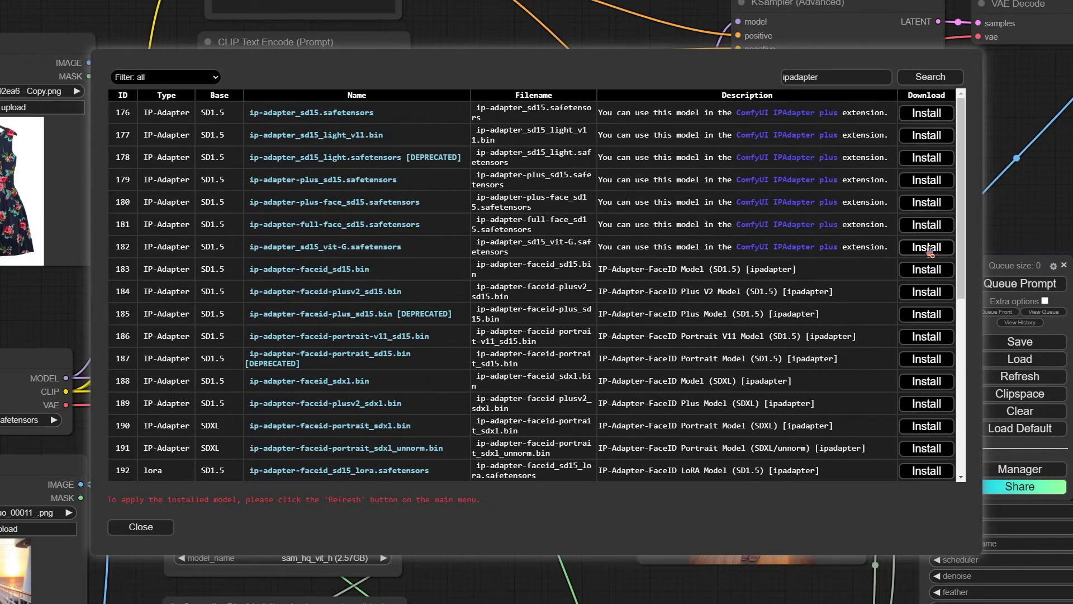
pyautogui.scroll(-9, 924, 247)
pyautogui.click(924, 269)
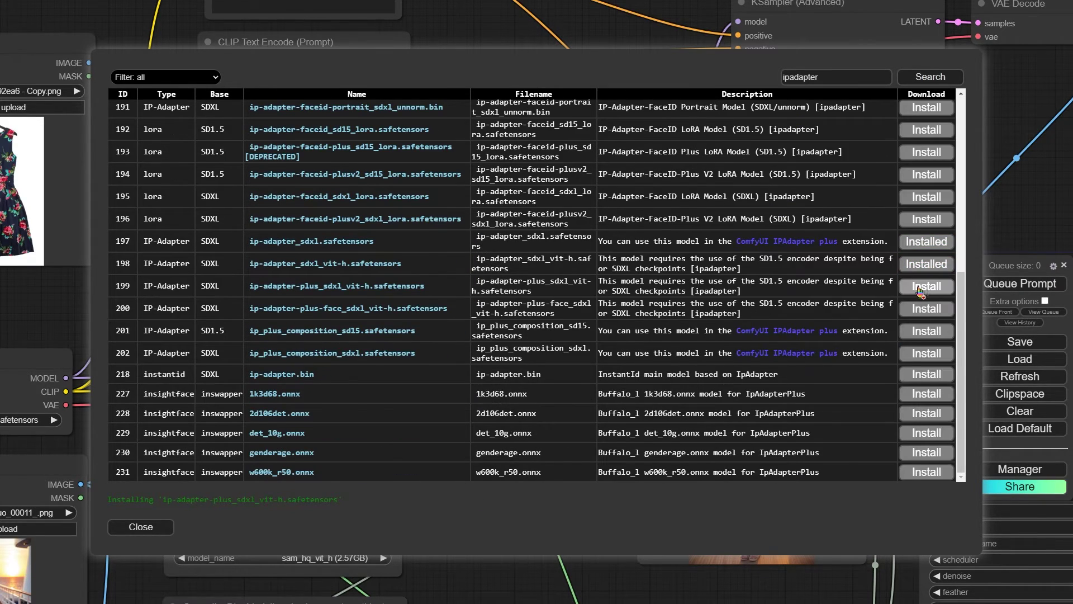
pyautogui.scroll(-4, 917, 412)
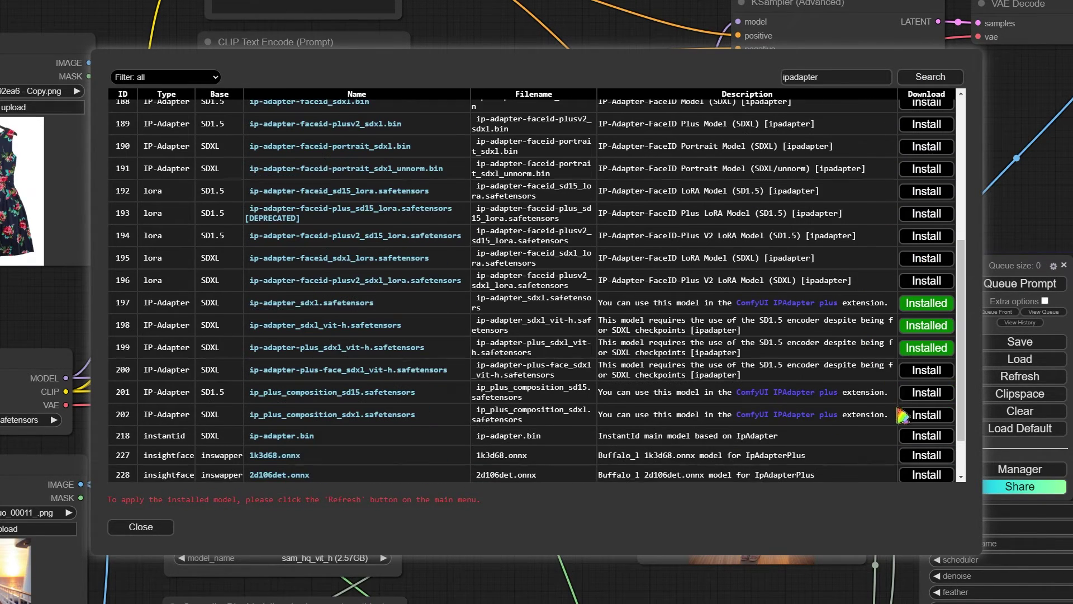
pyautogui.scroll(-1, 917, 411)
pyautogui.click(916, 414)
pyautogui.click(140, 530)
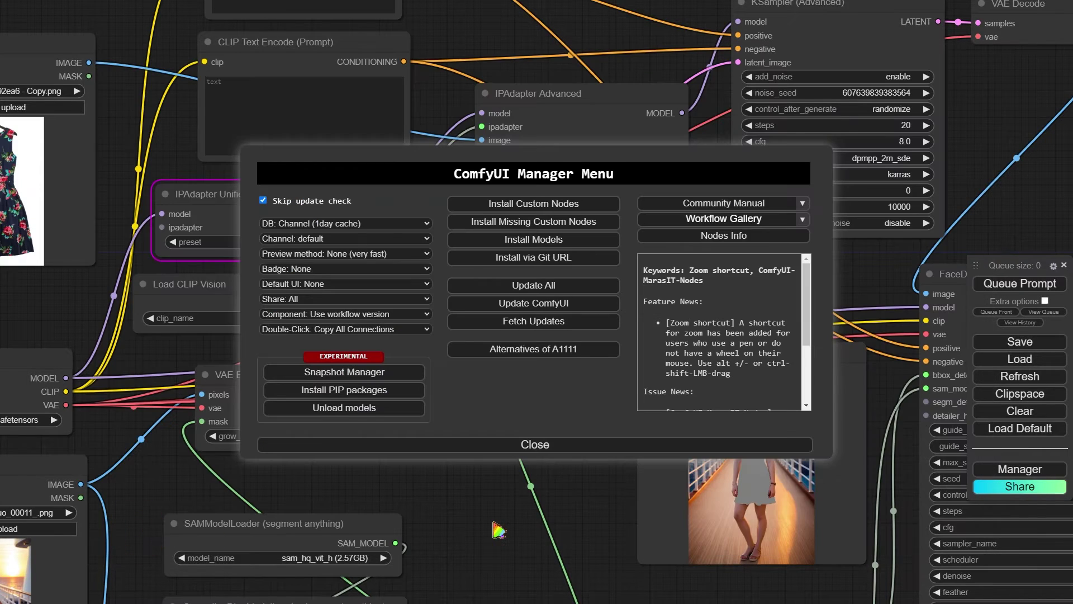
pyautogui.click(559, 450)
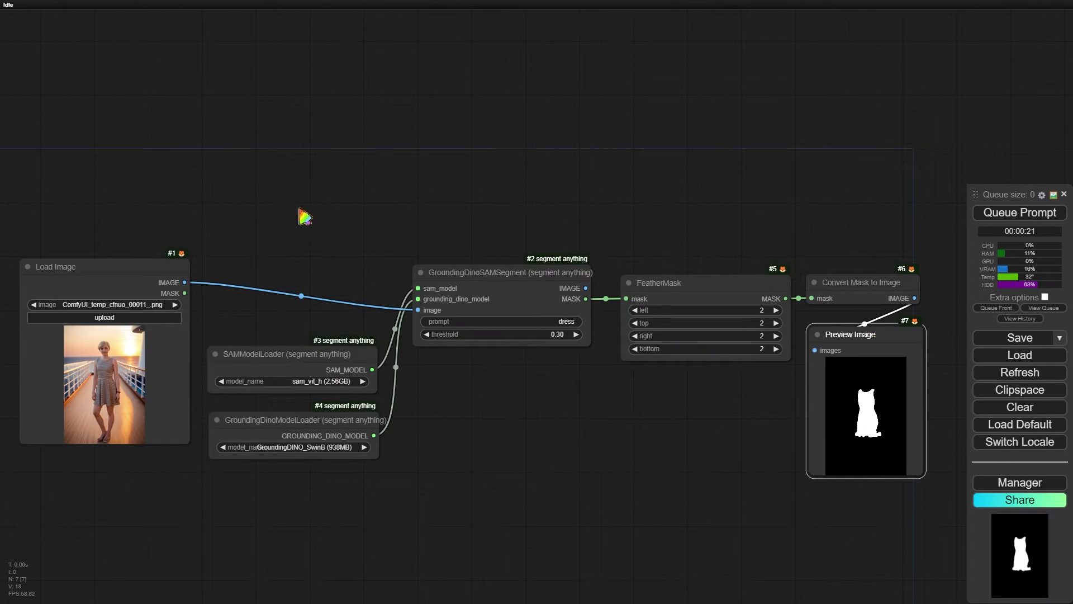
# Add a second Load Image node (#8) above the graph and start uploading the floral dress picture.
pyautogui.moveTo(304, 217); pyautogui.dragTo(383, 307)
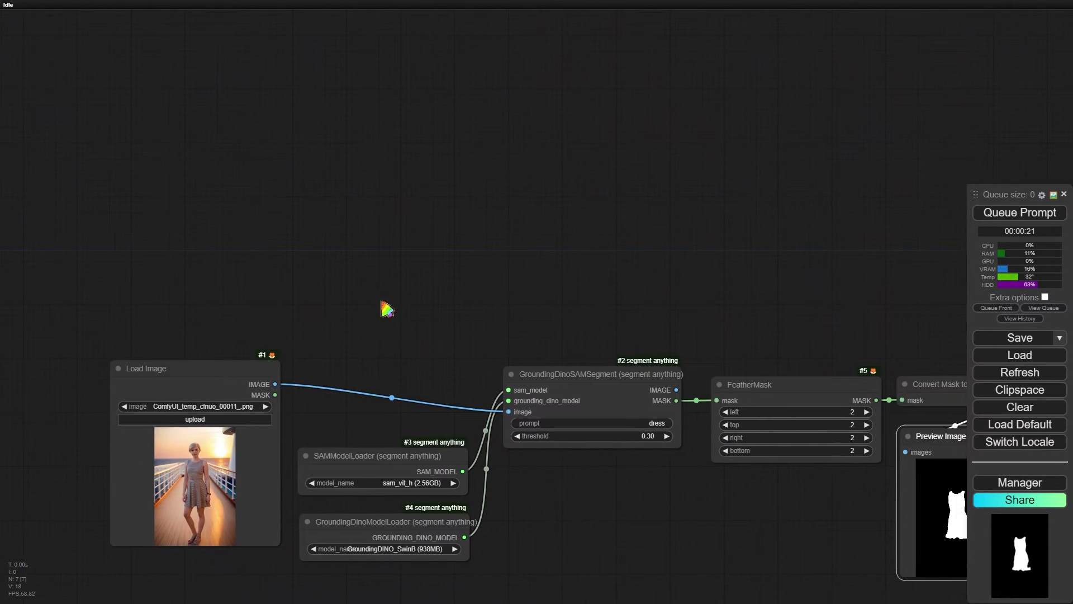
pyautogui.doubleClick(136, 93)
pyautogui.write('load')
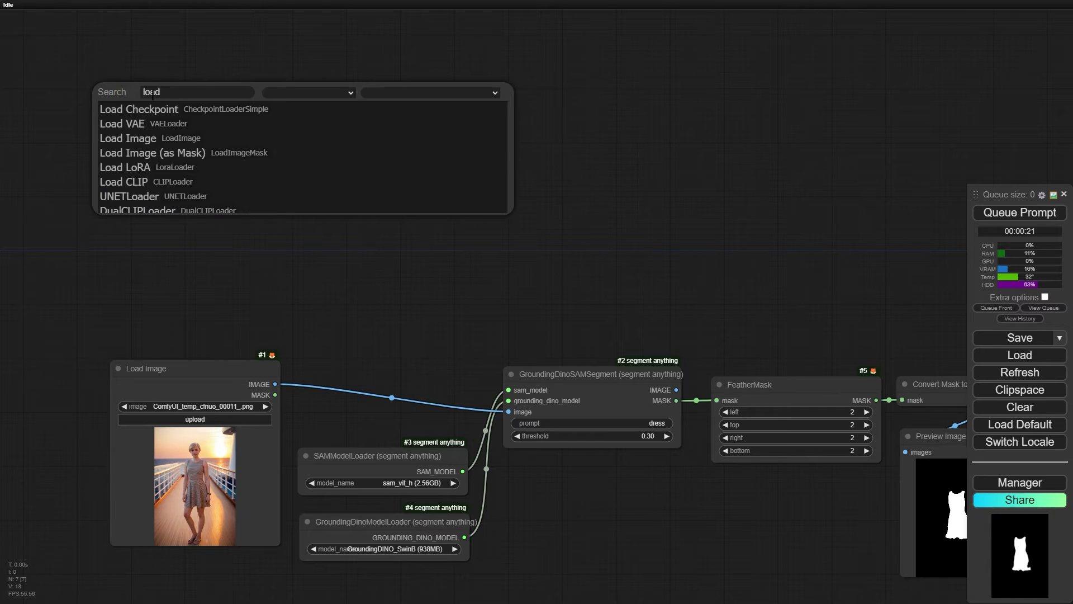
pyautogui.press('Down')
pyautogui.press('Down')
pyautogui.press('Return')
pyautogui.moveTo(206, 90); pyautogui.dragTo(169, 93)
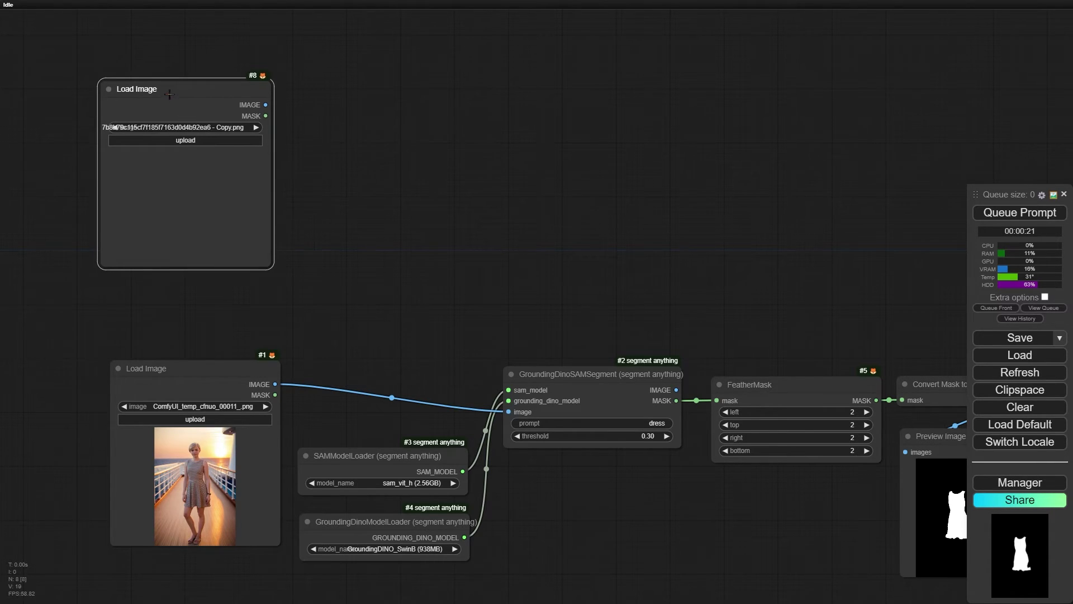
pyautogui.click(191, 140)
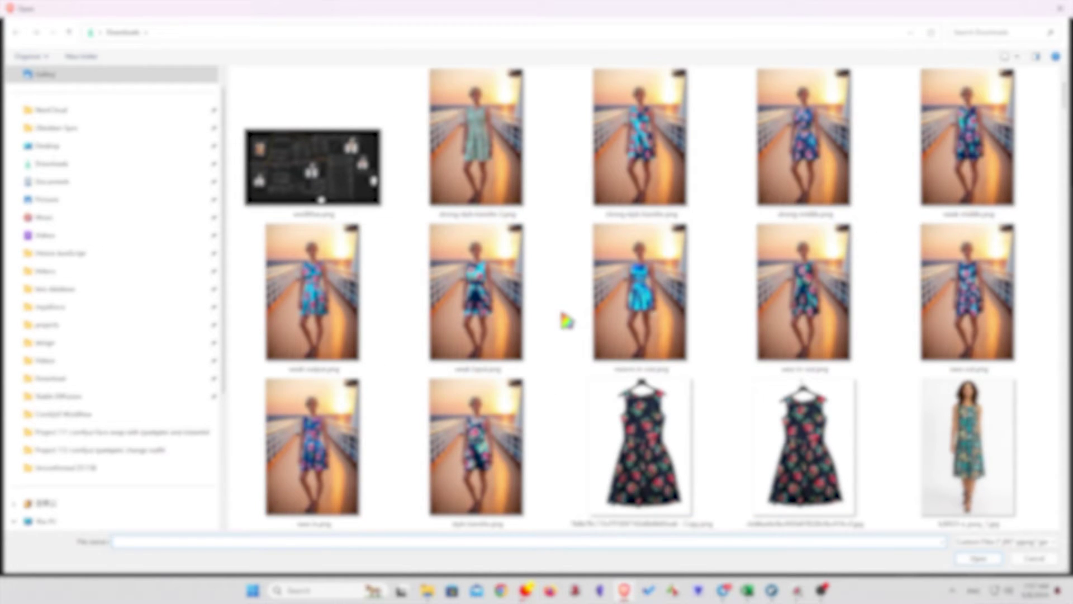
# Load the dark floral dress picture and add an IPAdapter Advanced node to the right.
pyautogui.doubleClick(660, 448)
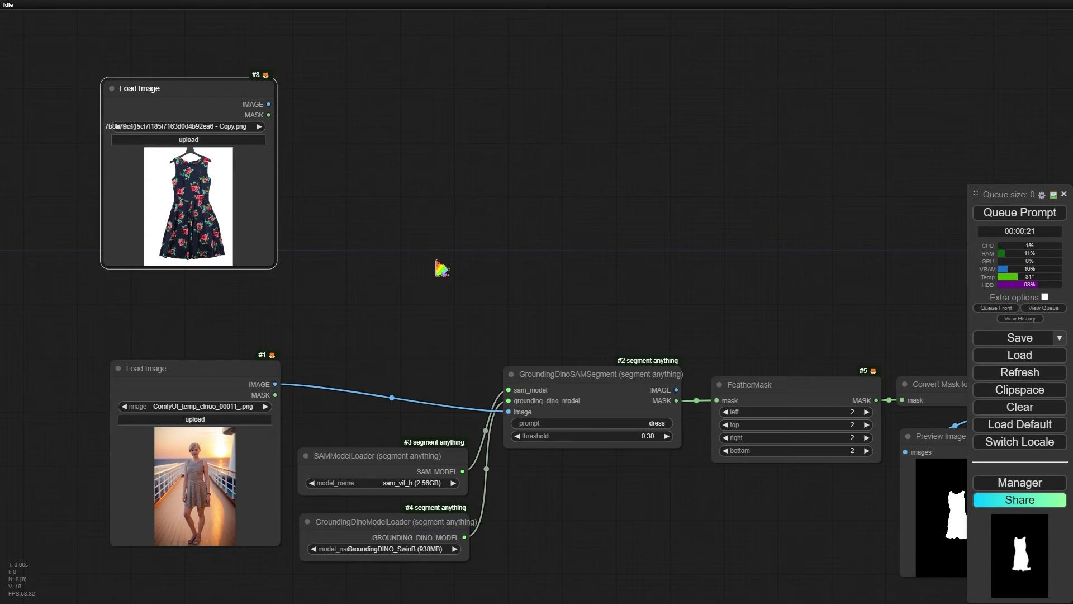
pyautogui.doubleClick(427, 95)
pyautogui.write('ipadapter')
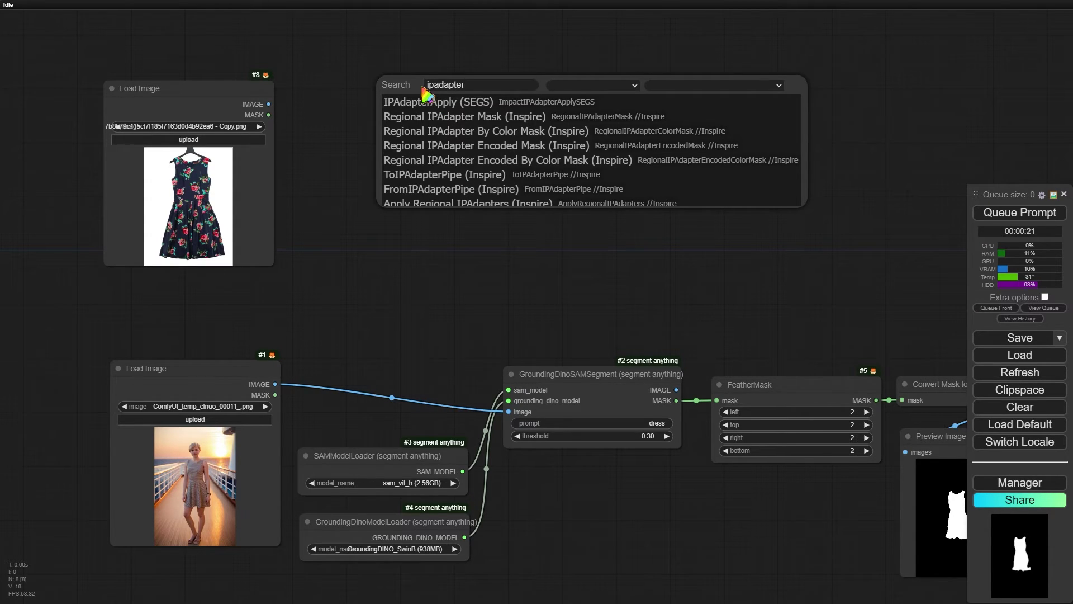
pyautogui.scroll(-2, 601, 150)
pyautogui.scroll(-2, 601, 150)
pyautogui.click(575, 148)
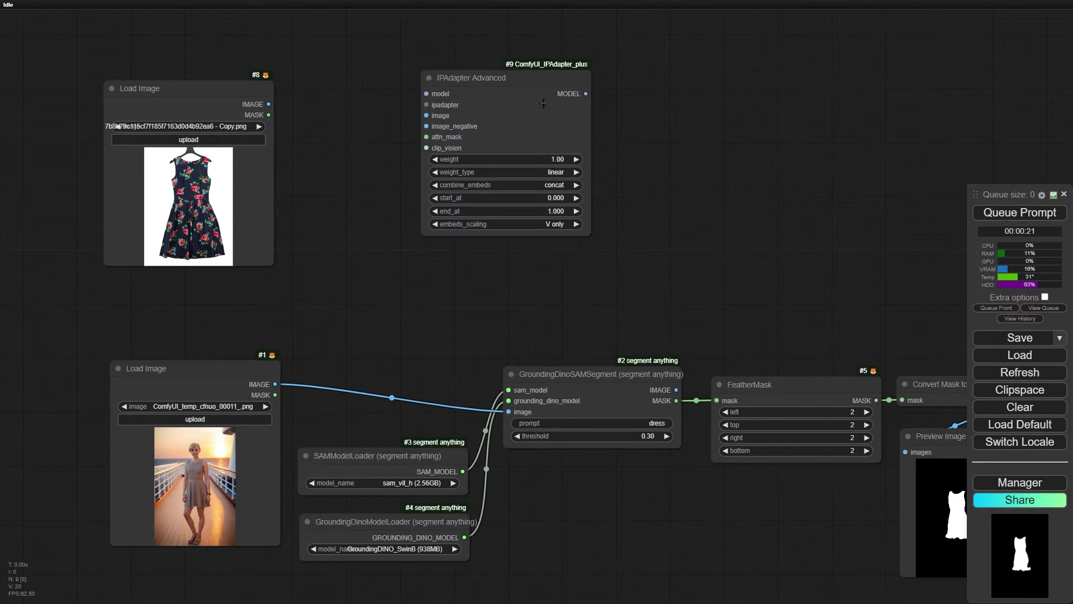
pyautogui.moveTo(586, 101); pyautogui.dragTo(713, 100)
# Add an IPAdapter Unified Loader with the PLUS (high strength) preset, wired into IPAdapter Advanced.
pyautogui.doubleClick(401, 118)
pyautogui.write('unified')
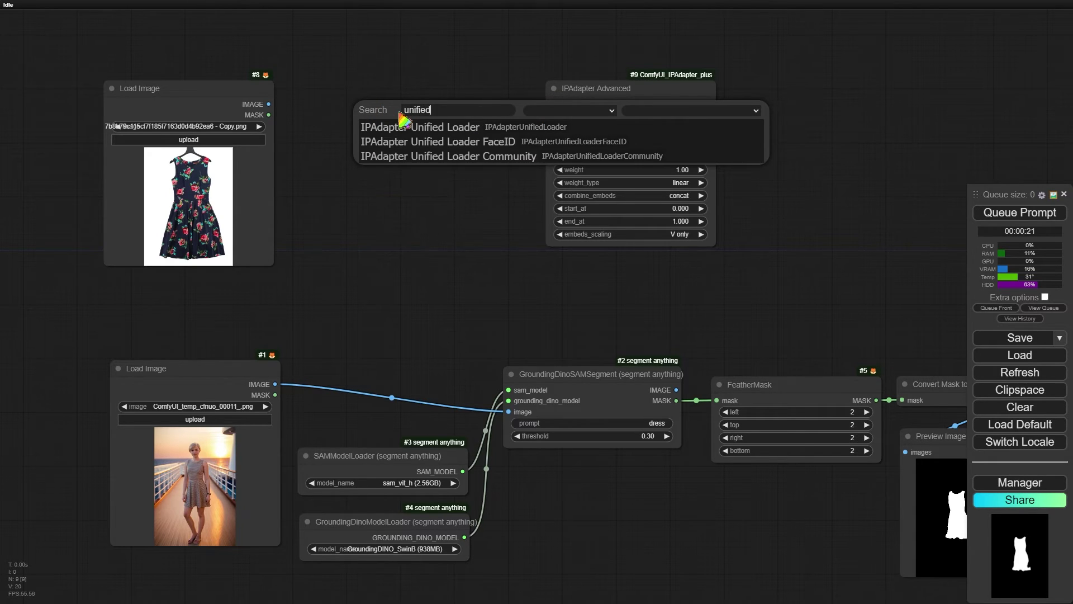
pyautogui.press('Return')
pyautogui.moveTo(447, 111); pyautogui.dragTo(370, 93)
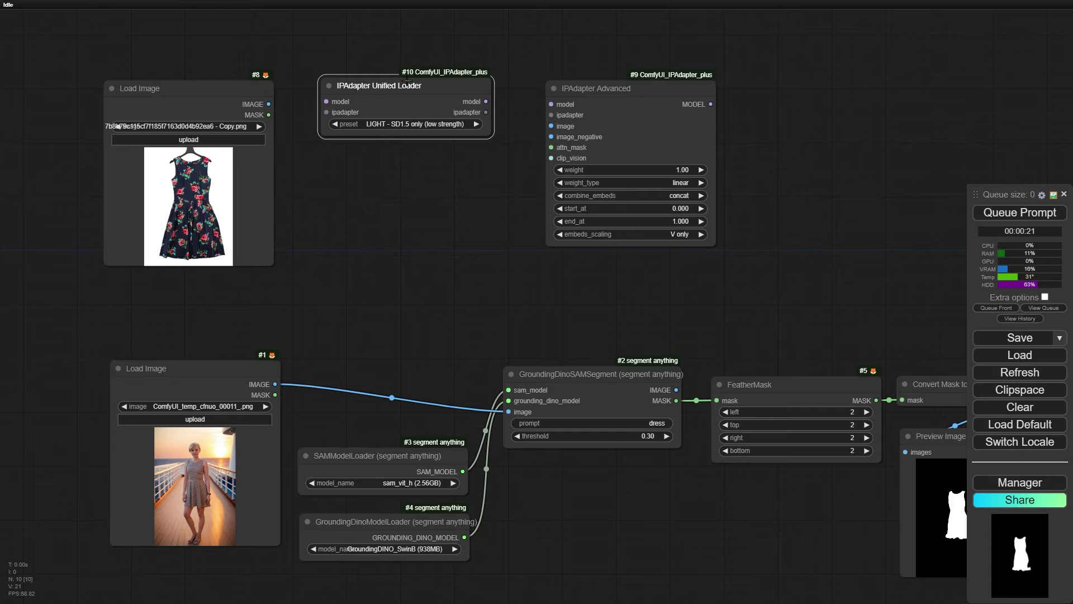
pyautogui.click(417, 124)
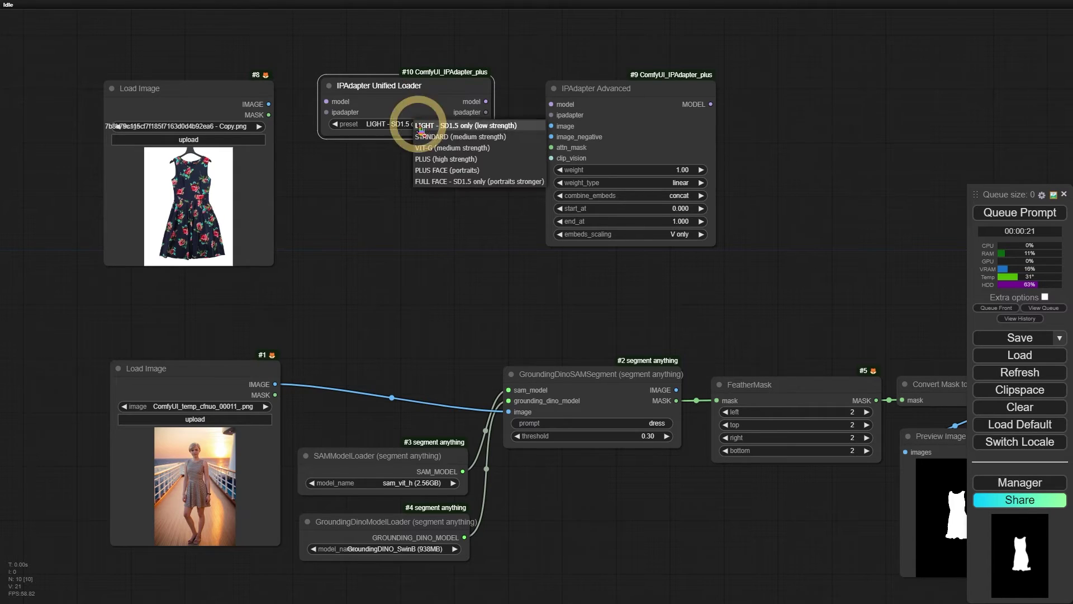
pyautogui.click(482, 161)
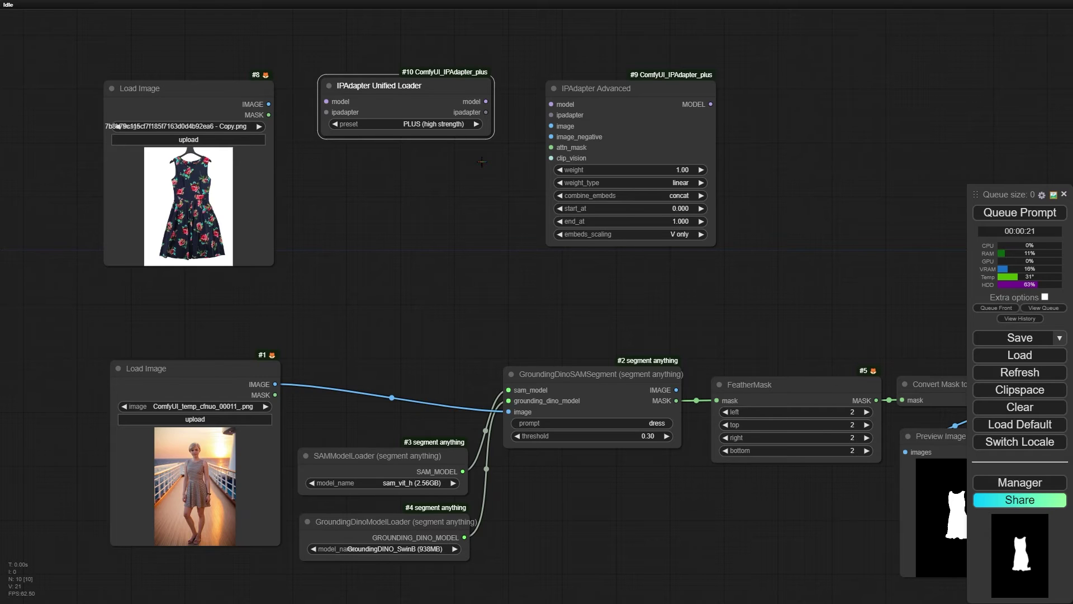
pyautogui.moveTo(485, 101); pyautogui.dragTo(551, 115)
# Add a Load Checkpoint with albedobaseXL_v13.safetensors feeding the Unified Loader's model input.
pyautogui.doubleClick(342, 237)
pyautogui.write('check')
pyautogui.click(342, 245)
pyautogui.moveTo(358, 246); pyautogui.dragTo(119, 285)
pyautogui.moveTo(326, 101); pyautogui.dragTo(287, 309)
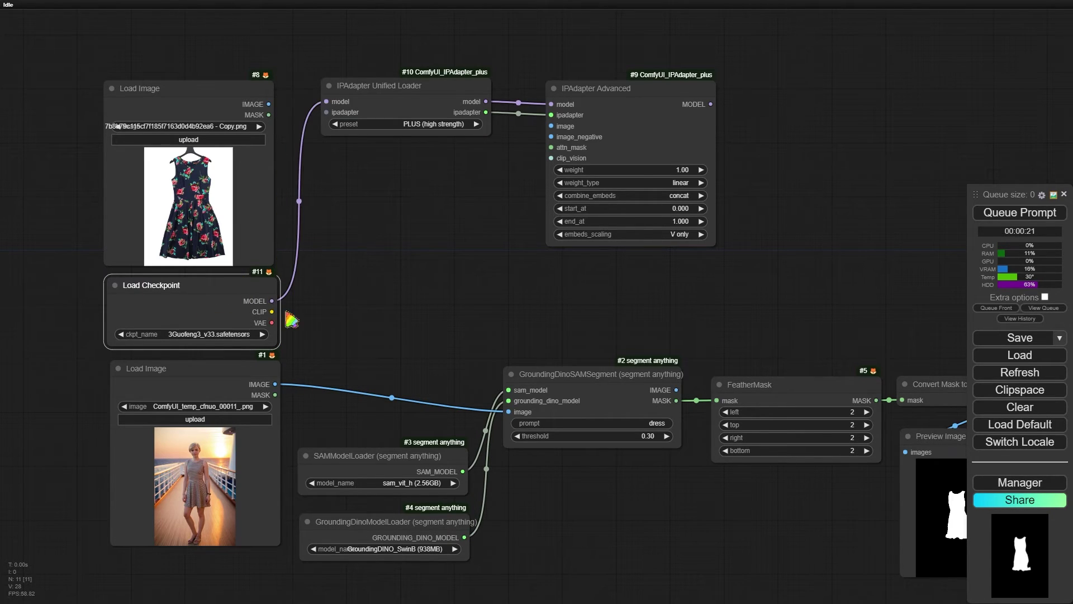
pyautogui.click(218, 334)
pyautogui.write('alb')
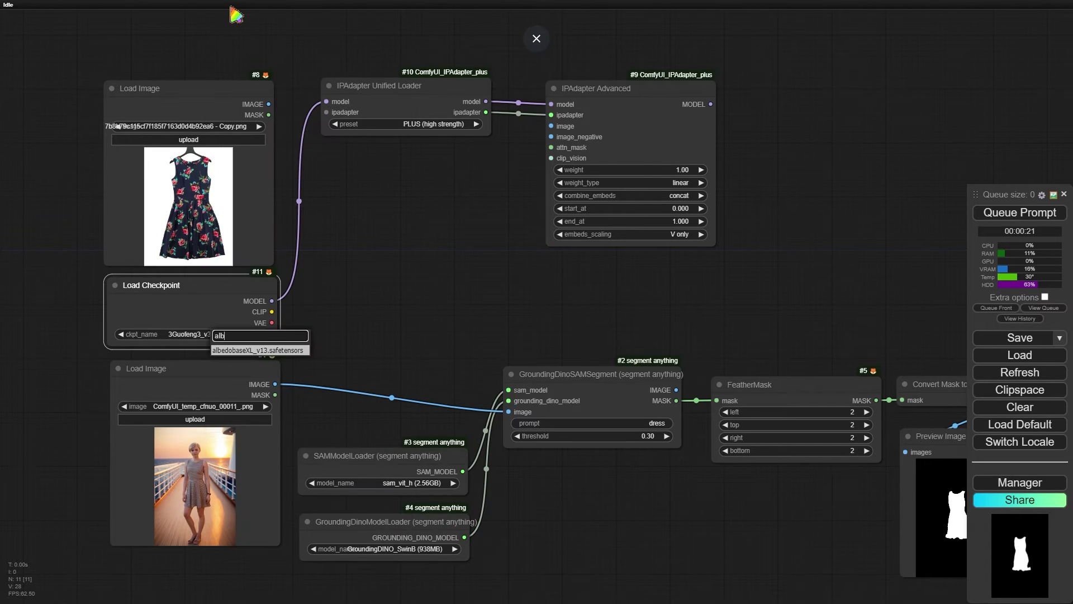
pyautogui.press('Return')
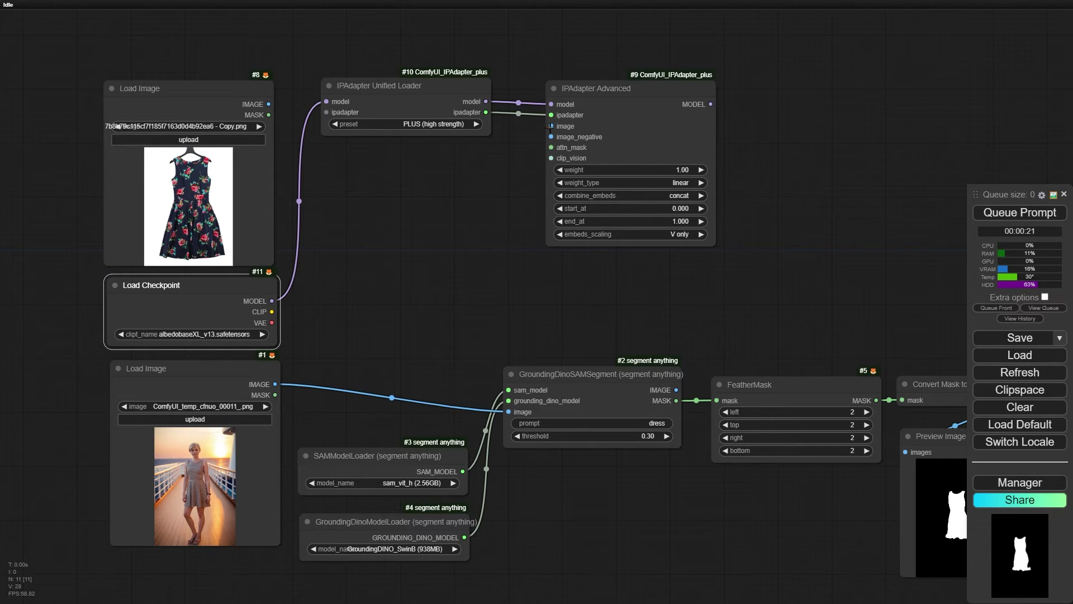
# Link the dress image and feathered dress mask to IPAdapter Advanced, and add a Load CLIP Vision node.
pyautogui.moveTo(551, 126); pyautogui.dragTo(268, 104)
pyautogui.moveTo(551, 147); pyautogui.dragTo(875, 401)
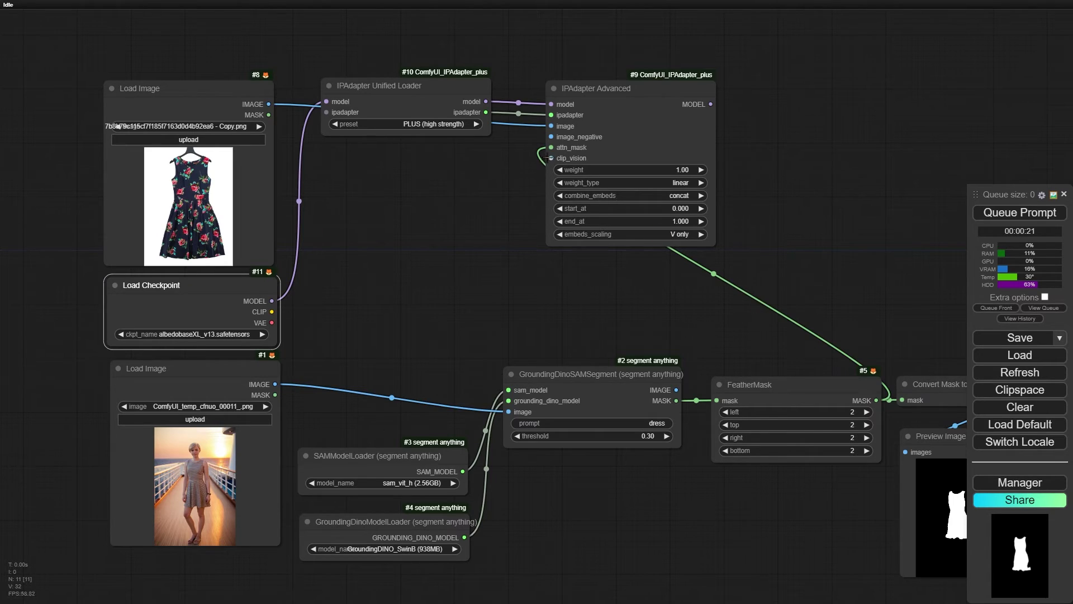
pyautogui.moveTo(547, 157); pyautogui.dragTo(448, 180)
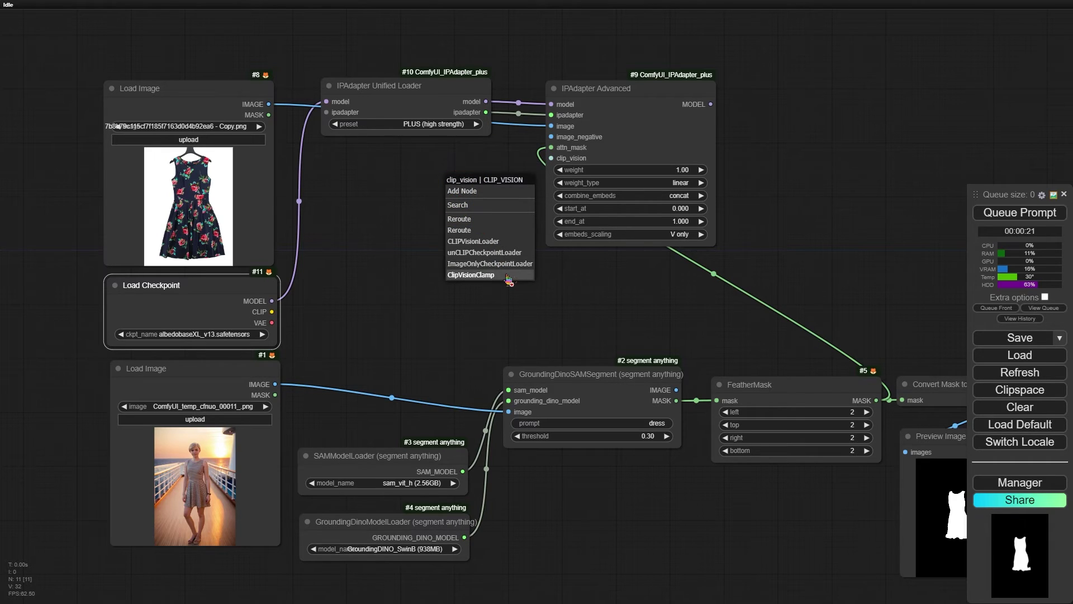
pyautogui.click(473, 241)
pyautogui.moveTo(539, 189); pyautogui.dragTo(416, 162)
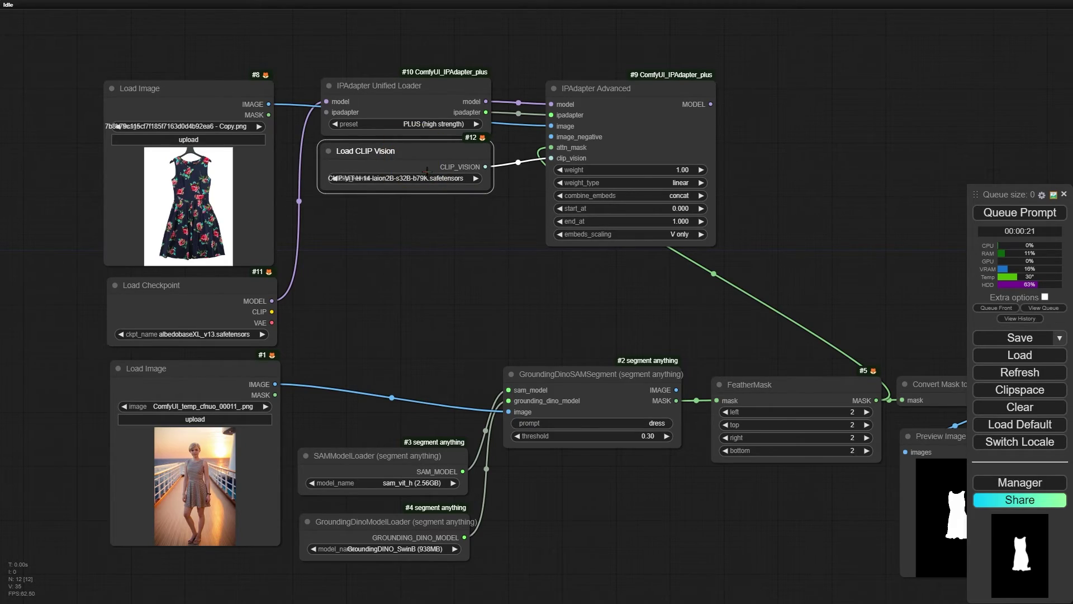
# Search the model list for 'clip' and install the ViT-H-14 and ViT-bigG-14 CLIPVision models.
pyautogui.click(565, 256)
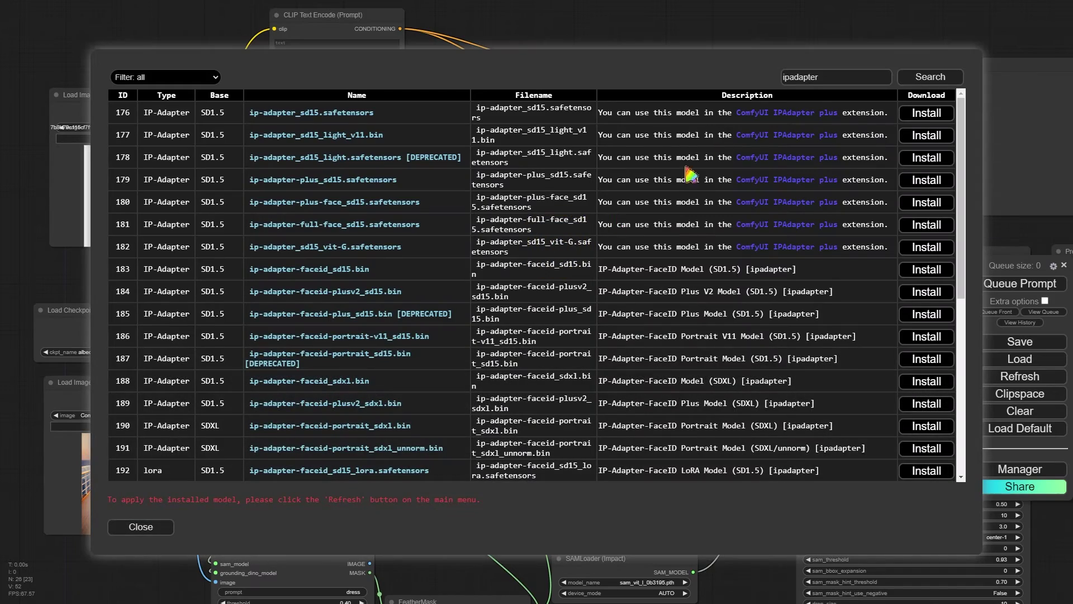
pyautogui.doubleClick(805, 77)
pyautogui.write('clip')
pyautogui.press('Return')
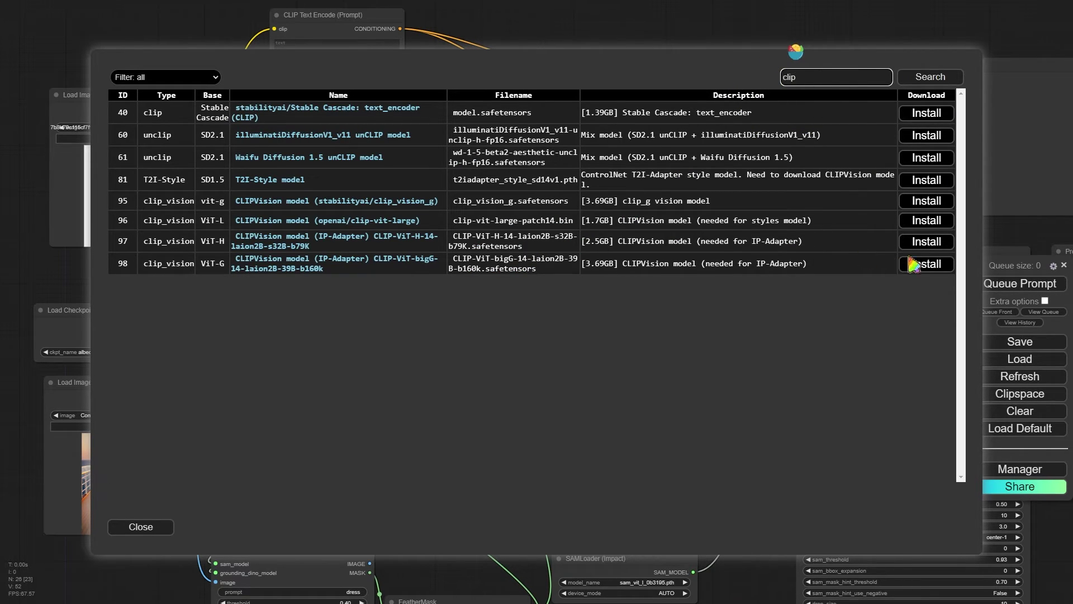
pyautogui.click(936, 244)
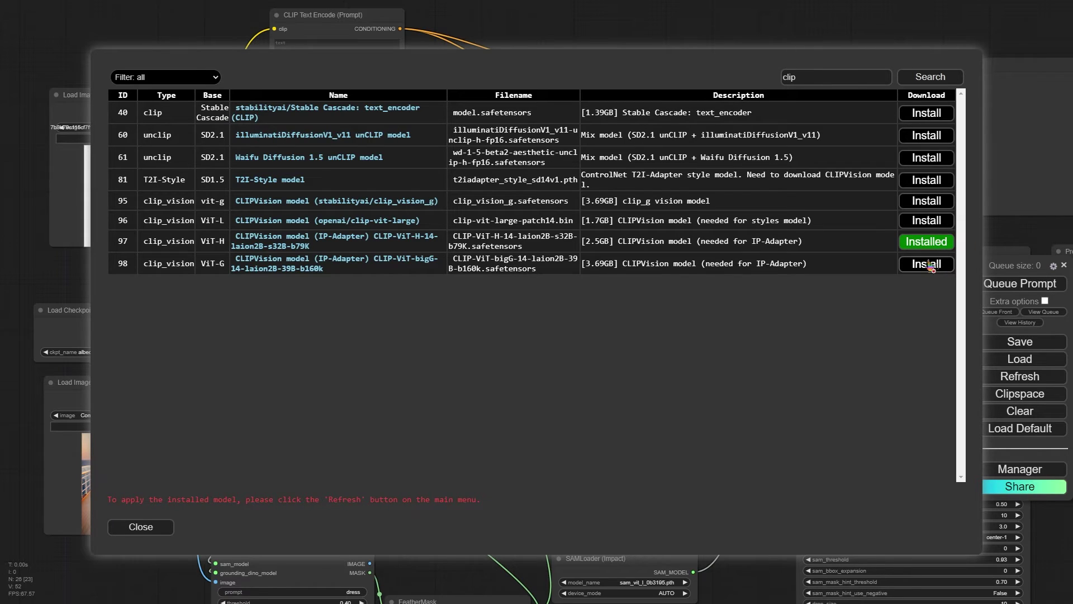
pyautogui.click(929, 265)
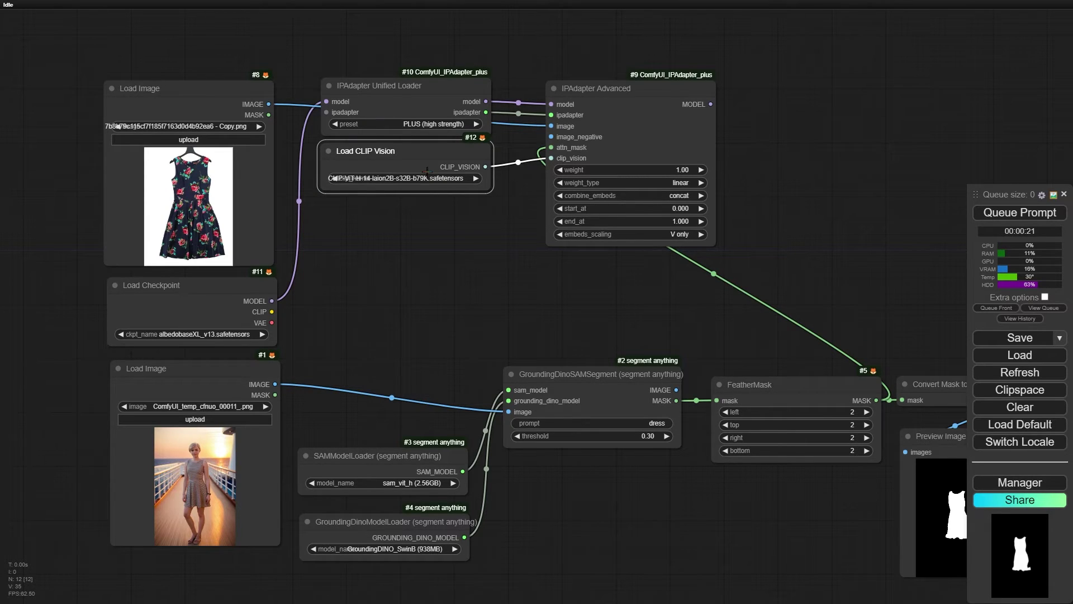
# Keep CLIP-ViT-H-14-laion2B-s32B-b79K as the vision model and add a KSampler fed by IPAdapter's MODEL.
pyautogui.click(426, 179)
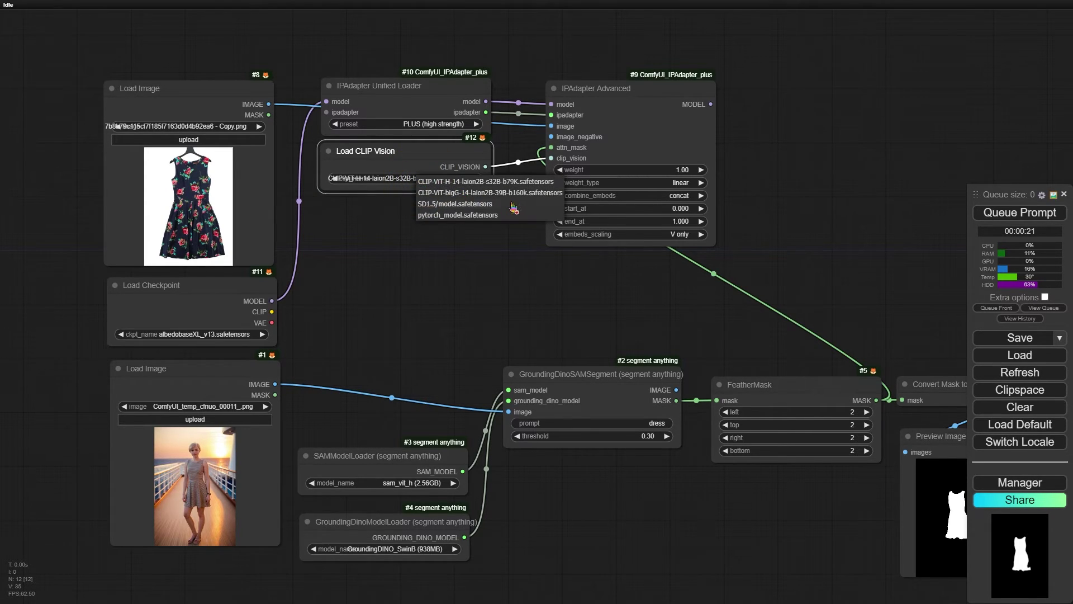
pyautogui.click(497, 182)
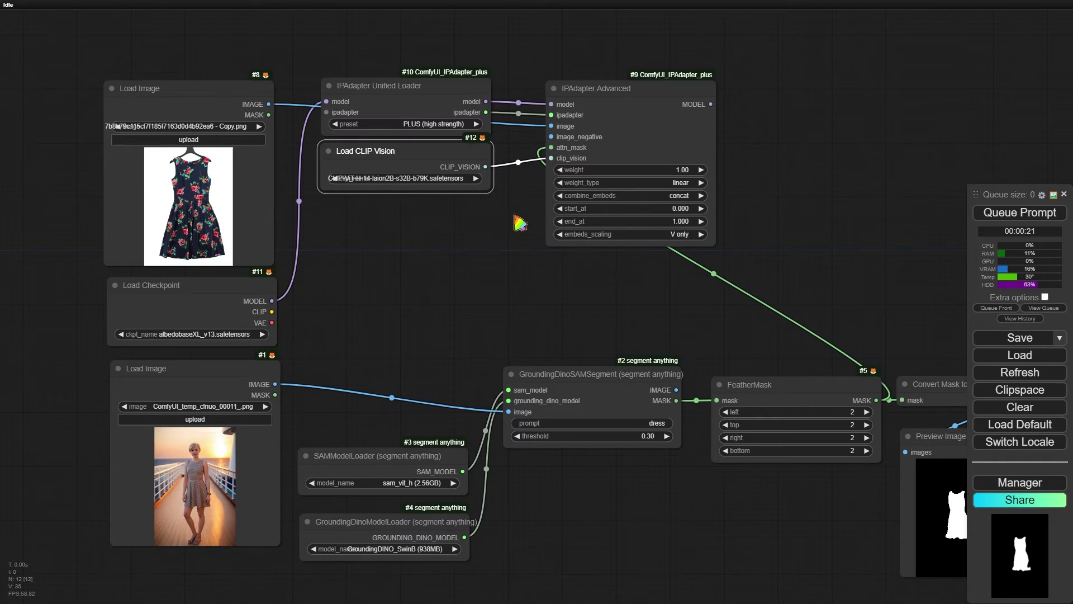
pyautogui.moveTo(710, 104); pyautogui.dragTo(793, 112)
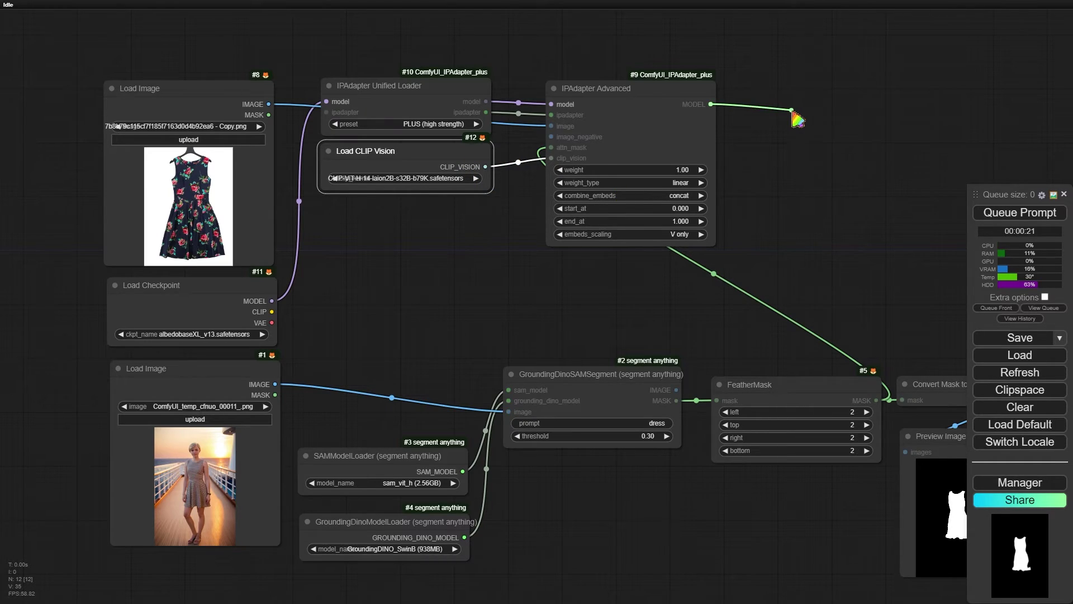
pyautogui.moveTo(794, 113); pyautogui.dragTo(786, 92)
pyautogui.click(827, 162)
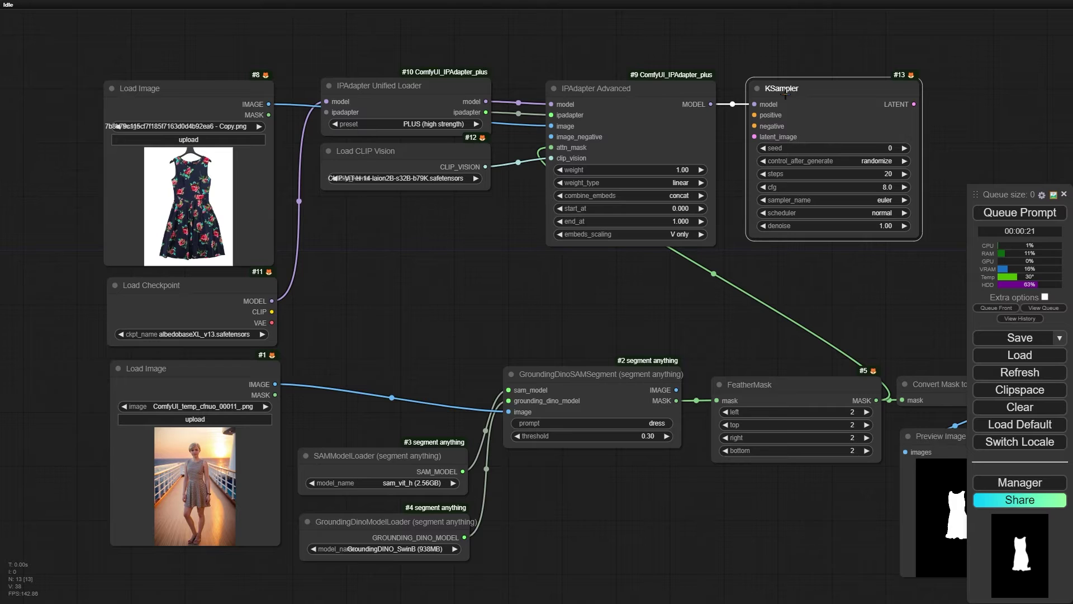
# Add positive and negative CLIP Text Encode prompts, coloured green and red respectively.
pyautogui.moveTo(755, 114); pyautogui.dragTo(468, 45)
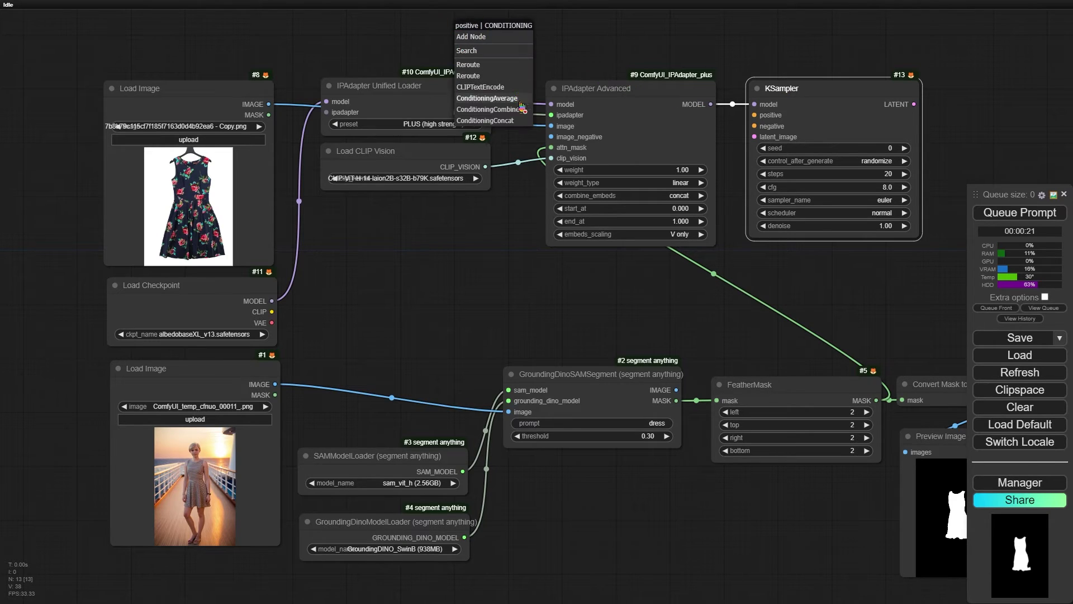
pyautogui.click(492, 86)
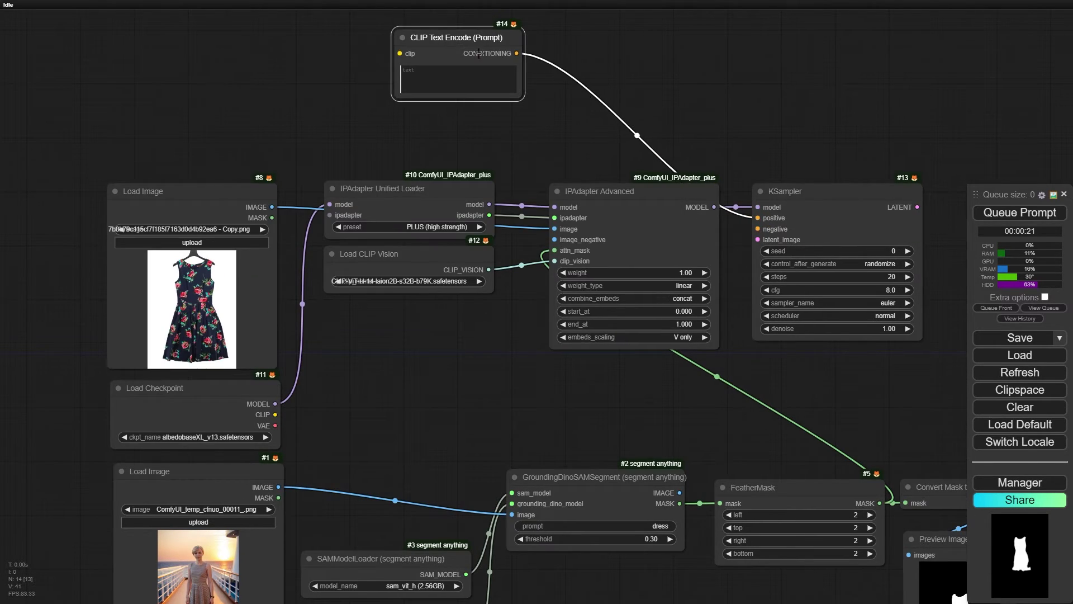
pyautogui.moveTo(488, 53); pyautogui.dragTo(758, 229)
pyautogui.click(489, 112)
pyautogui.rightClick(398, 19)
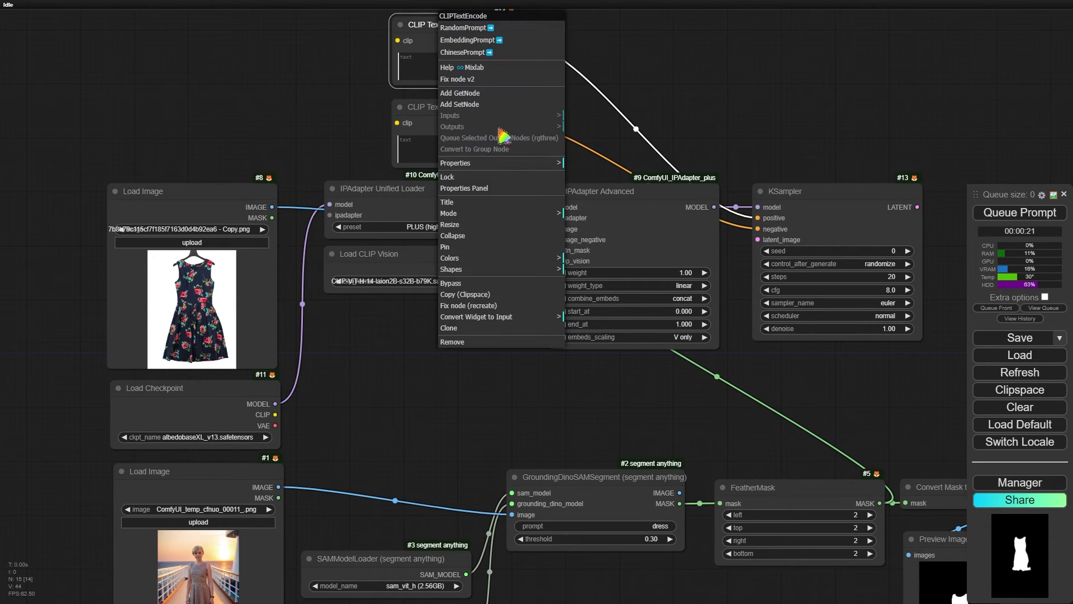
pyautogui.click(492, 260)
pyautogui.click(587, 293)
pyautogui.rightClick(470, 104)
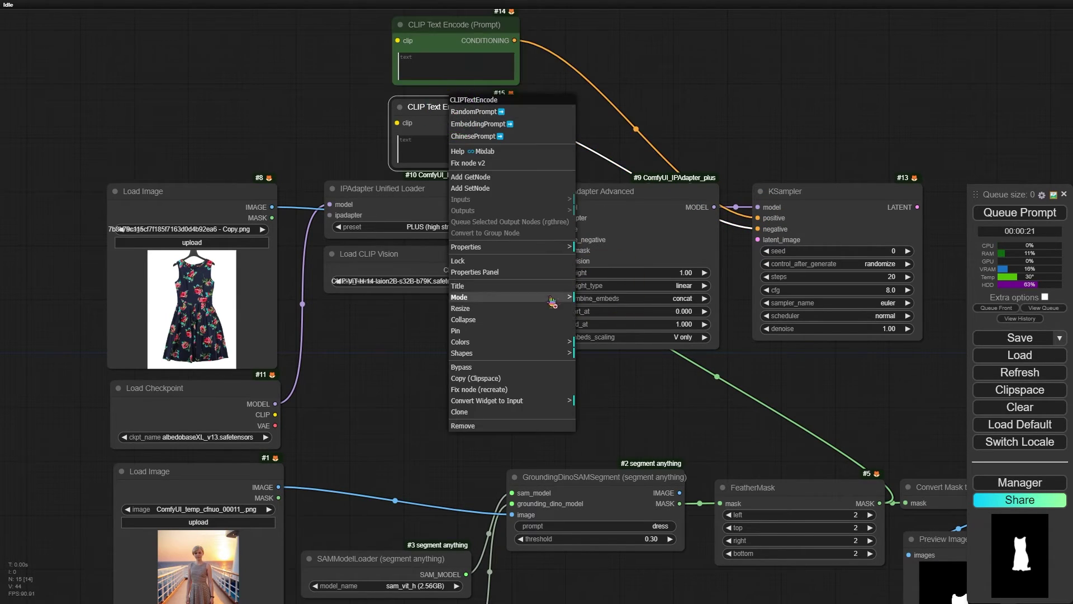
pyautogui.click(492, 344)
pyautogui.click(600, 351)
# Connect the checkpoint's CLIP to both prompts and add a VAE Encode (for Inpainting) for the latent.
pyautogui.moveTo(397, 41); pyautogui.dragTo(275, 415)
pyautogui.moveTo(396, 123); pyautogui.dragTo(275, 414)
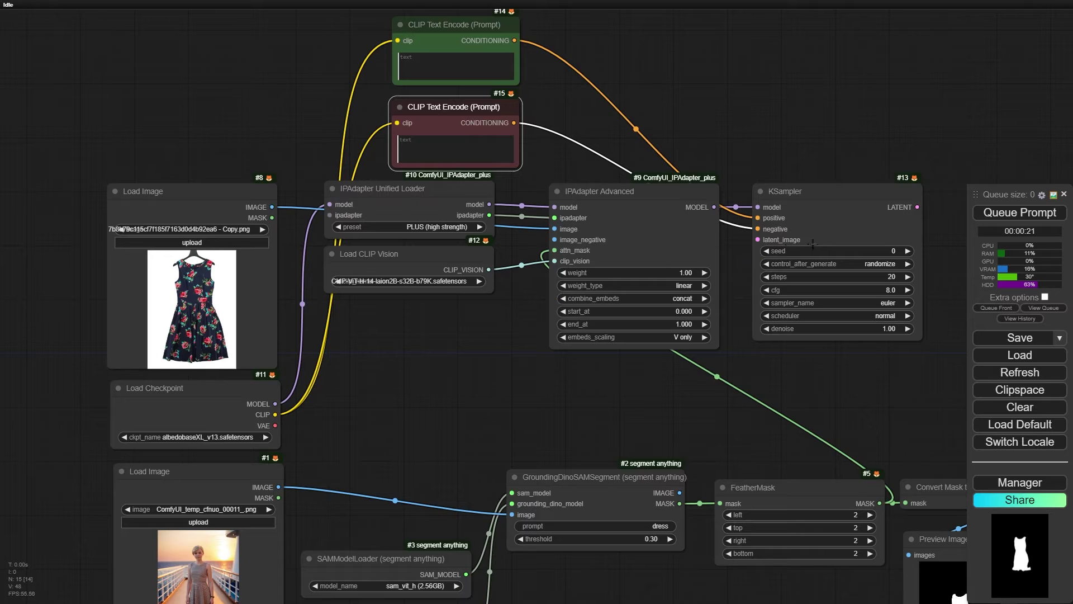
pyautogui.moveTo(758, 239); pyautogui.dragTo(457, 381)
pyautogui.click(457, 464)
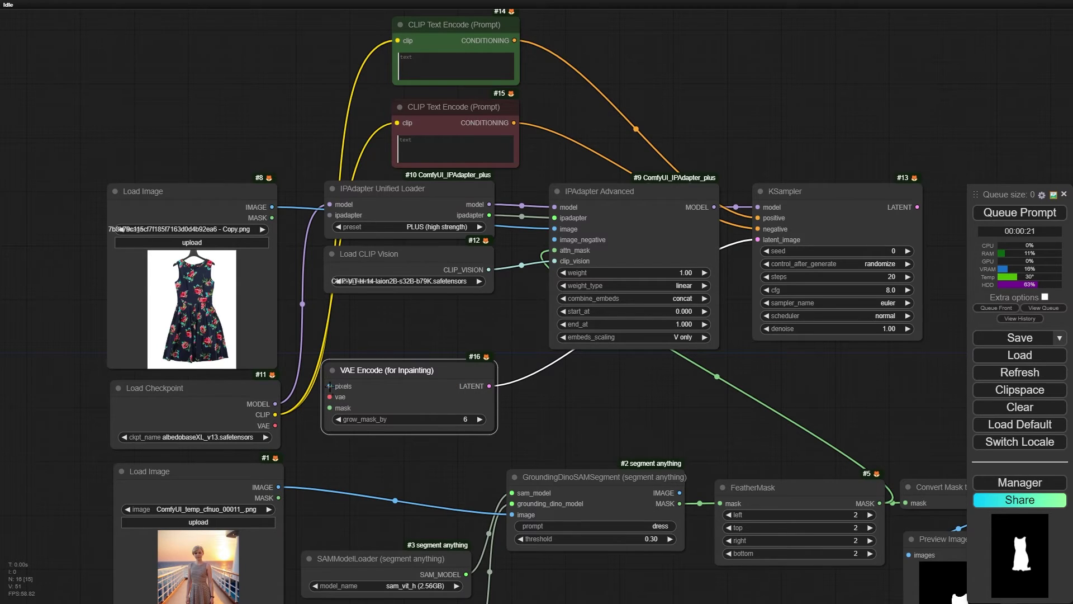
# Feed the woman's photo, checkpoint VAE and feathered dress mask into VAE Encode (for Inpainting).
pyautogui.moveTo(330, 385); pyautogui.dragTo(278, 487)
pyautogui.moveTo(331, 398); pyautogui.dragTo(275, 425)
pyautogui.moveTo(330, 408); pyautogui.dragTo(879, 503)
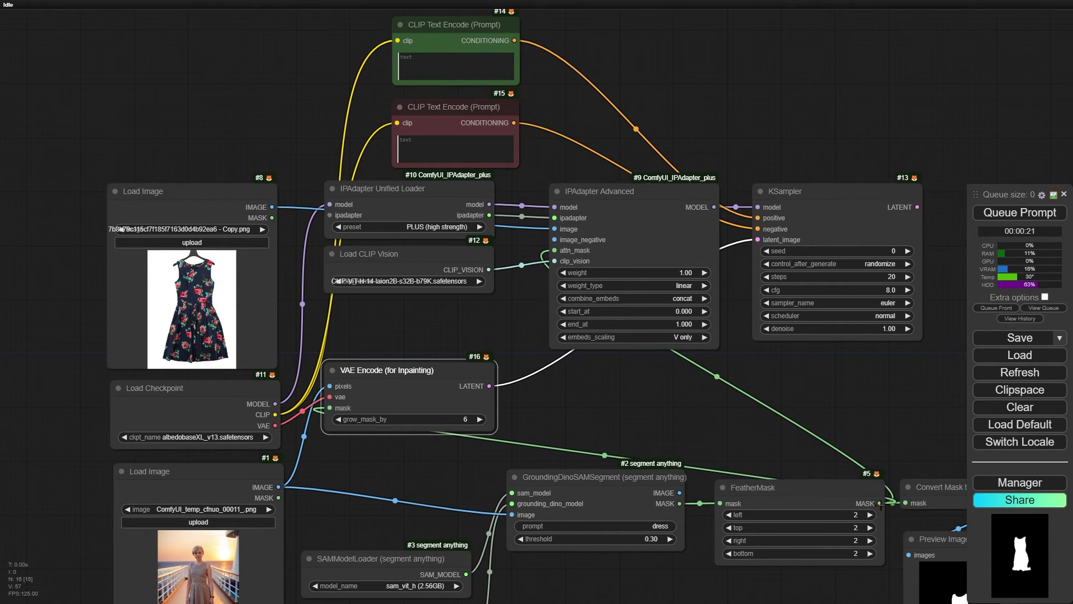
# Add a VAE Decode using the checkpoint VAE and a Preview Image, then run the workflow.
pyautogui.moveTo(490, 386); pyautogui.dragTo(587, 373)
pyautogui.click(600, 453)
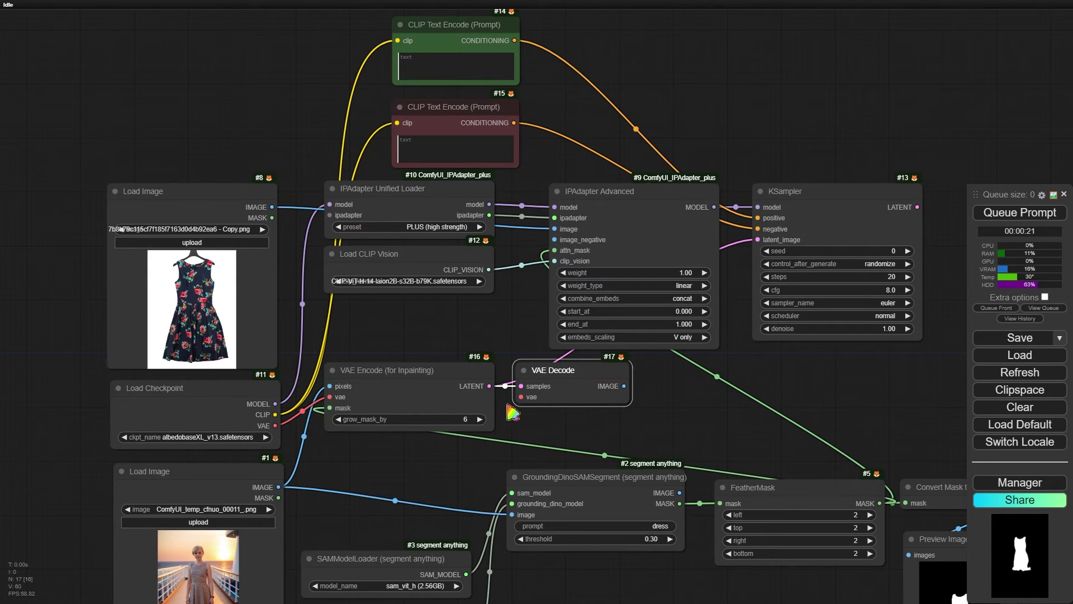
pyautogui.moveTo(521, 397); pyautogui.dragTo(275, 425)
pyautogui.moveTo(623, 386); pyautogui.dragTo(715, 380)
pyautogui.click(721, 471)
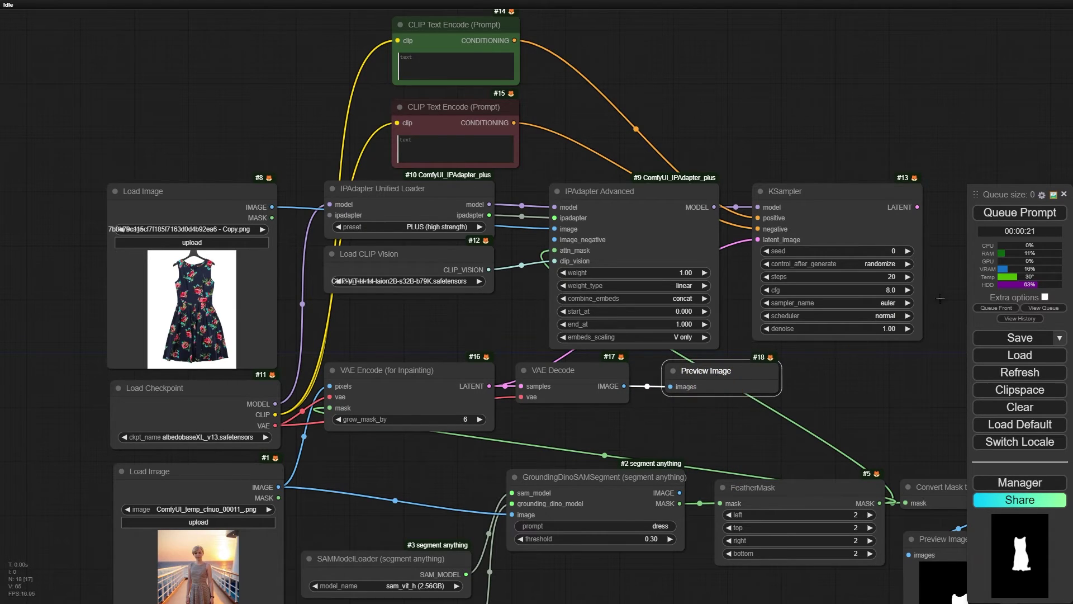
pyautogui.click(1046, 217)
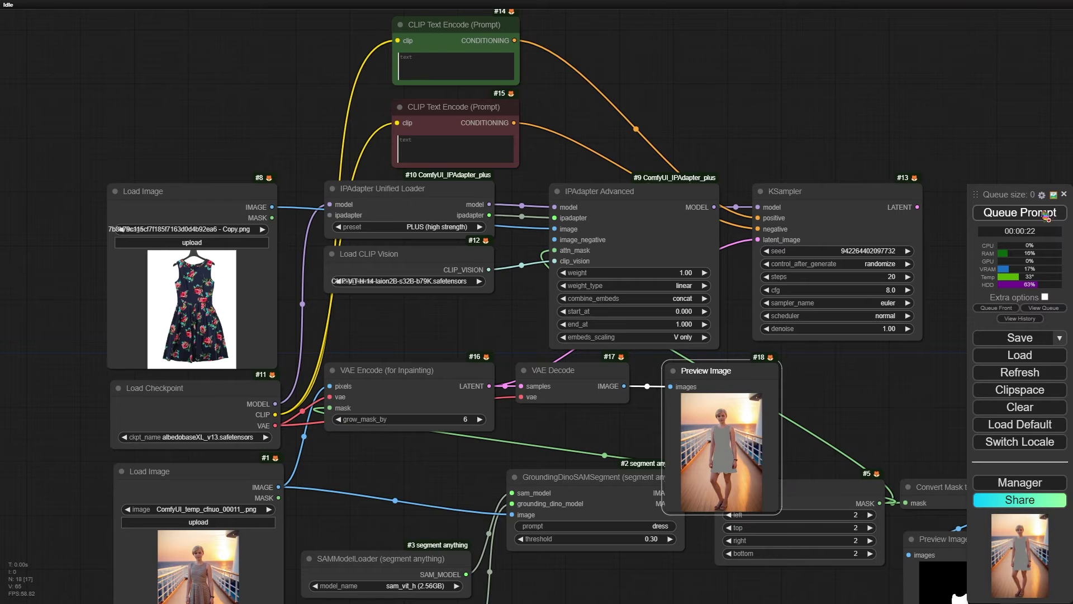
# Move the result preview below FeatherMask and bring the KSampler and IPAdapter nodes into view.
pyautogui.moveTo(874, 409); pyautogui.dragTo(699, 257)
pyautogui.moveTo(557, 232); pyautogui.dragTo(665, 446)
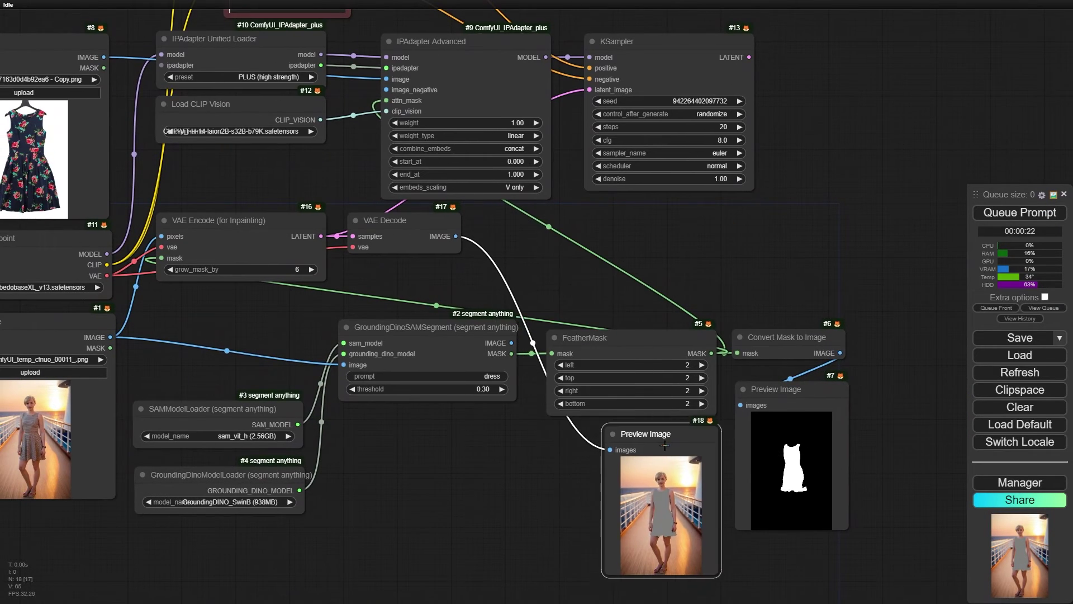
pyautogui.scroll(5, 582, 522)
pyautogui.moveTo(577, 333); pyautogui.dragTo(584, 477)
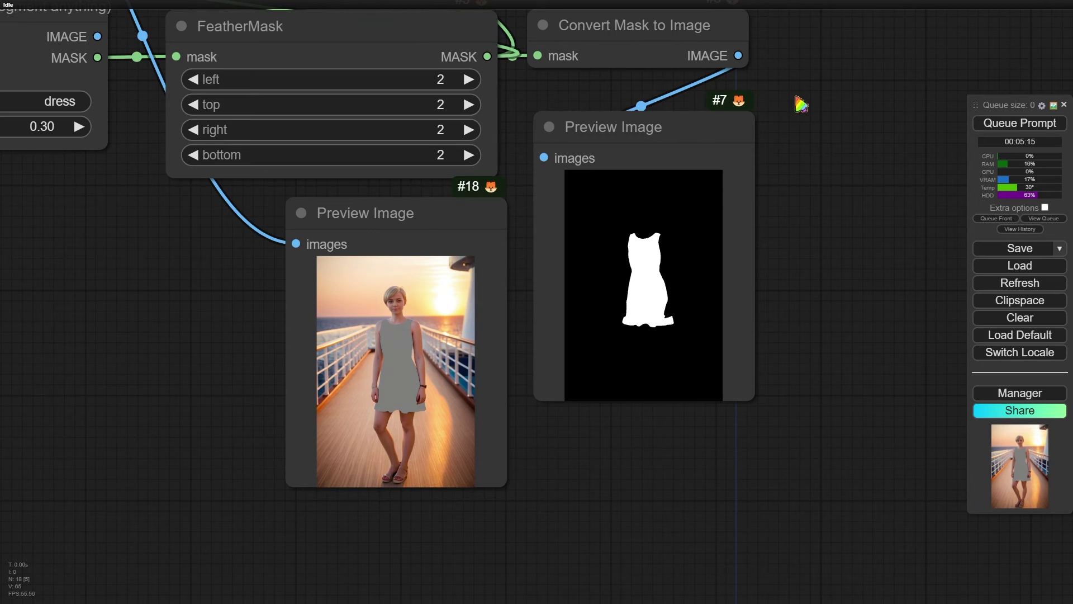
pyautogui.scroll(-4, 801, 112)
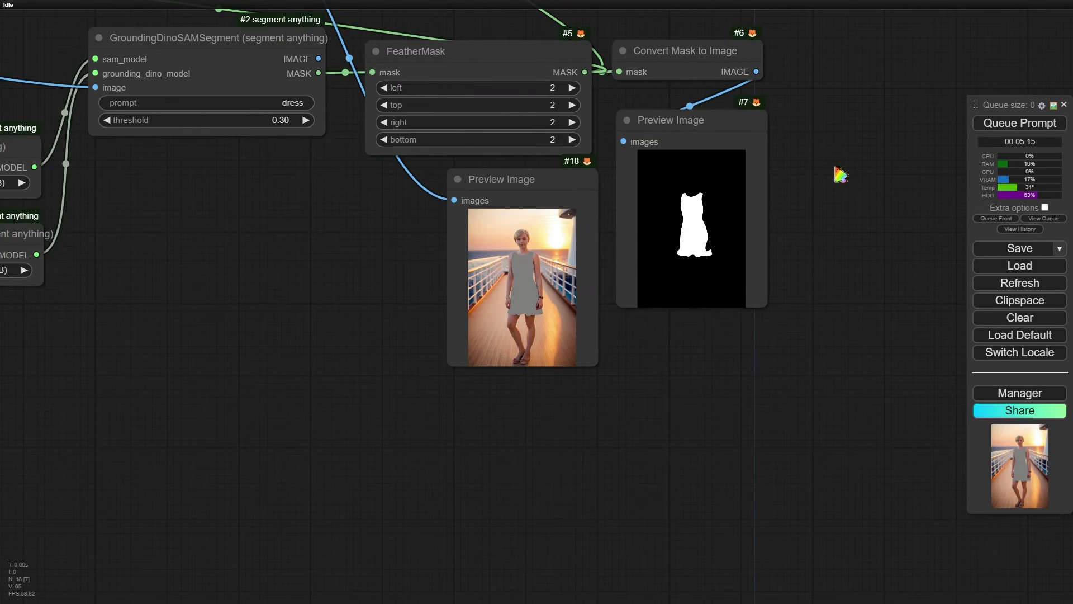
pyautogui.scroll(-4, 841, 172)
pyautogui.moveTo(475, 201); pyautogui.dragTo(587, 434)
pyautogui.moveTo(479, 424); pyautogui.dragTo(503, 448)
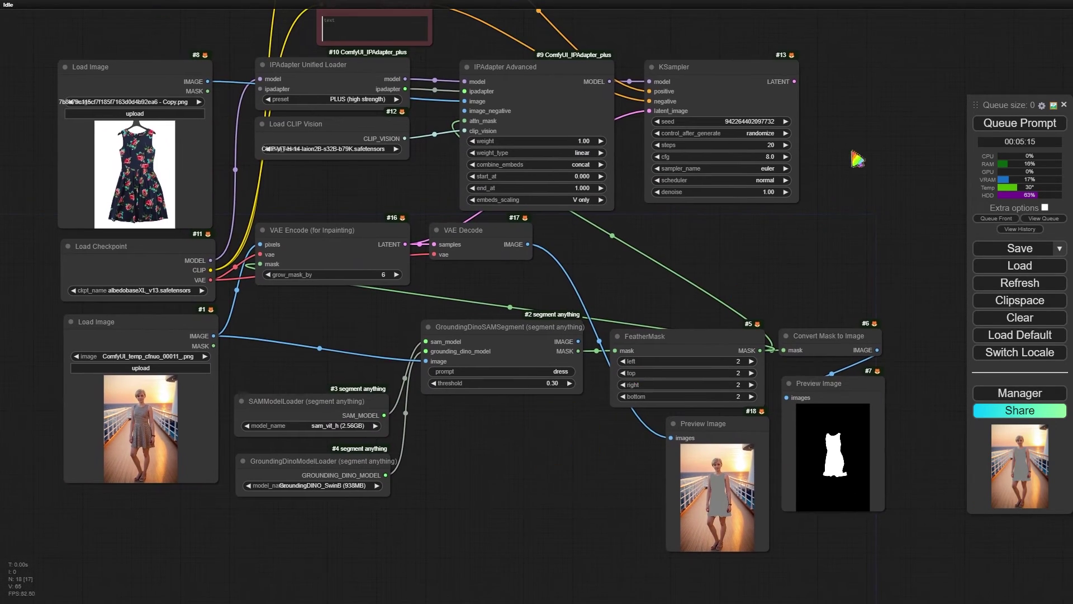
pyautogui.moveTo(821, 136); pyautogui.dragTo(612, 292)
pyautogui.scroll(3, 612, 292)
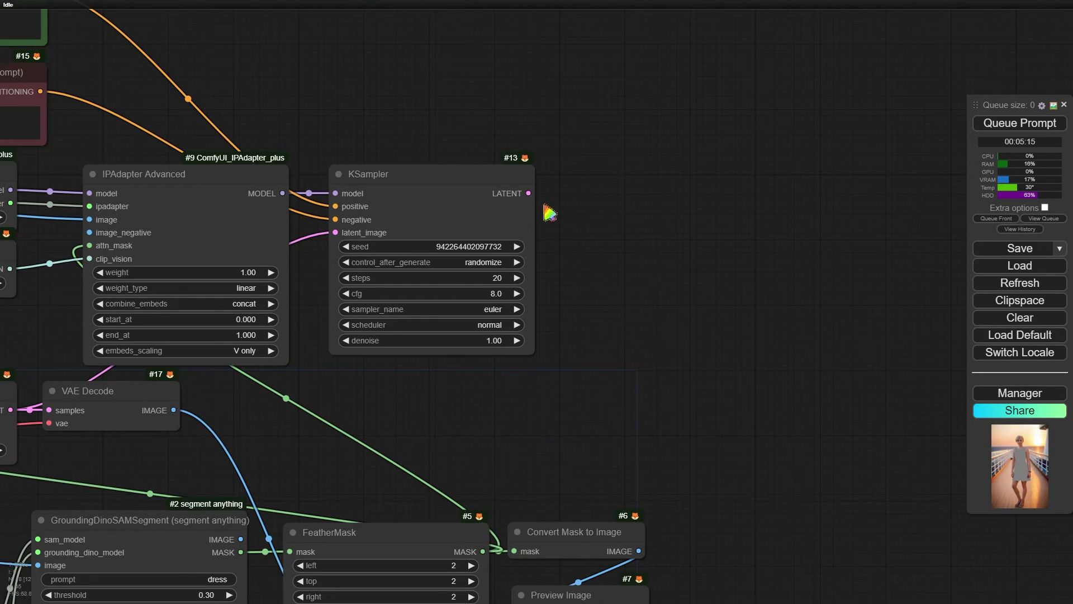
# Add a VAE Decode fed by KSampler's latent, with its vae linked to the checkpoint VAE.
pyautogui.moveTo(531, 193); pyautogui.dragTo(608, 199)
pyautogui.click(643, 254)
pyautogui.moveTo(687, 187); pyautogui.dragTo(653, 180)
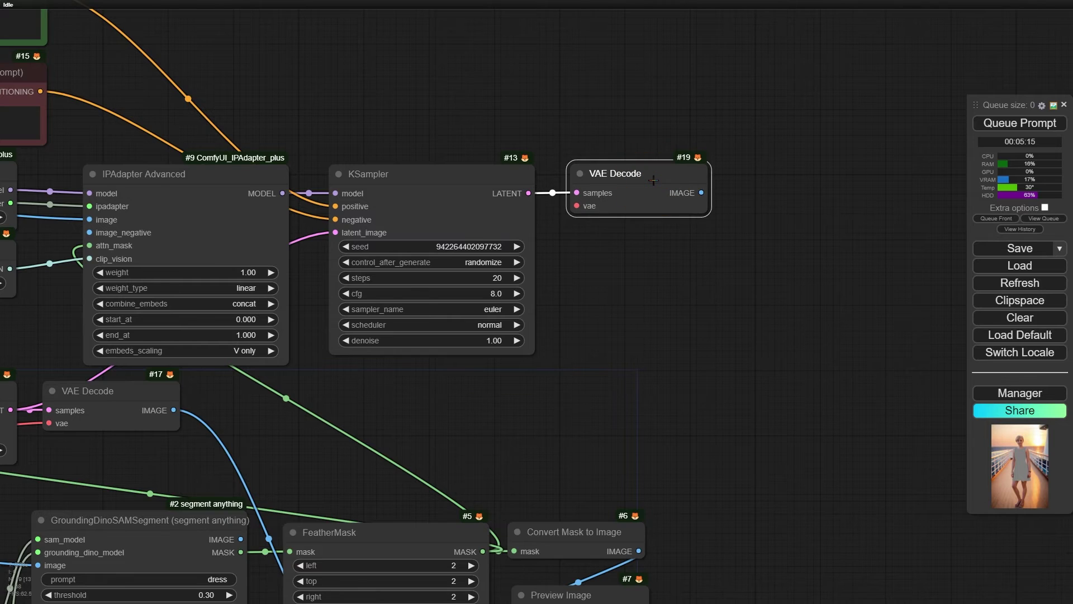
pyautogui.scroll(-3, 618, 311)
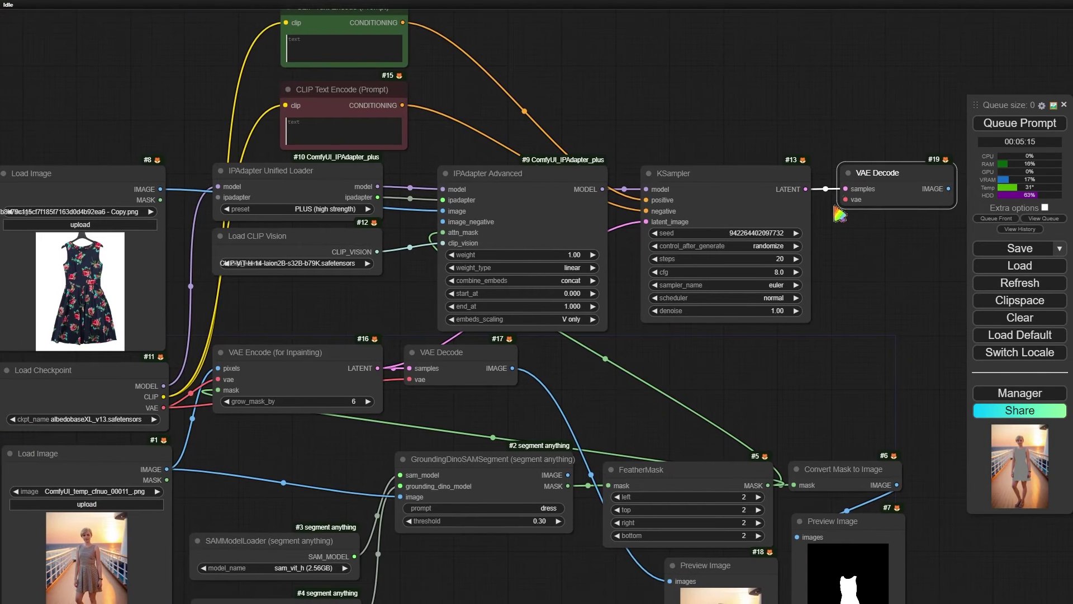
pyautogui.moveTo(846, 199); pyautogui.dragTo(163, 408)
# Add a Preview Image node showing the decoded image.
pyautogui.moveTo(878, 275); pyautogui.dragTo(531, 311)
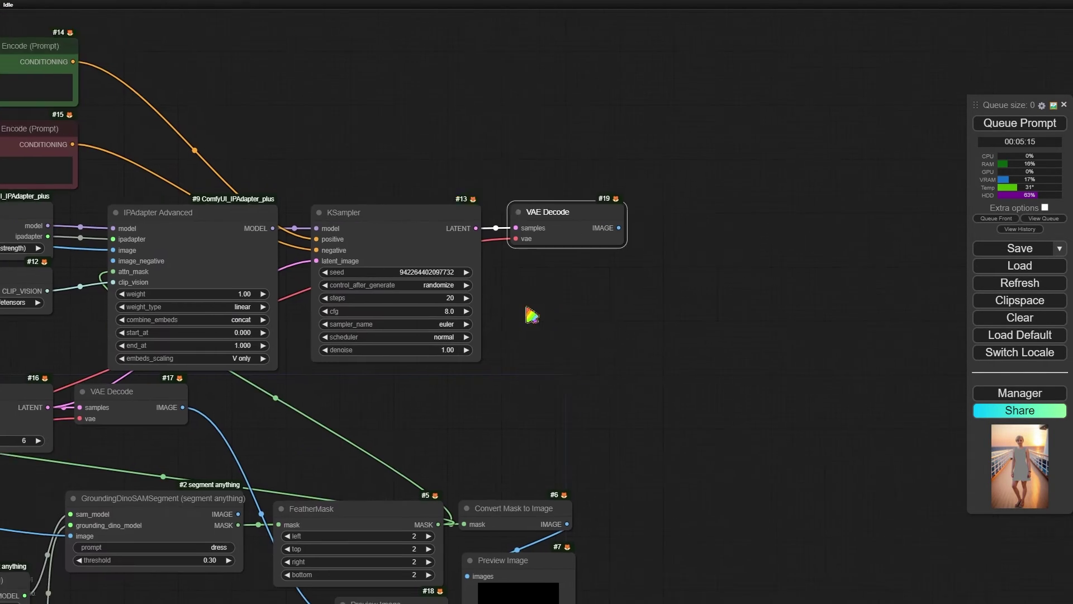
pyautogui.scroll(4, 572, 274)
pyautogui.moveTo(625, 166); pyautogui.dragTo(699, 141)
pyautogui.click(738, 251)
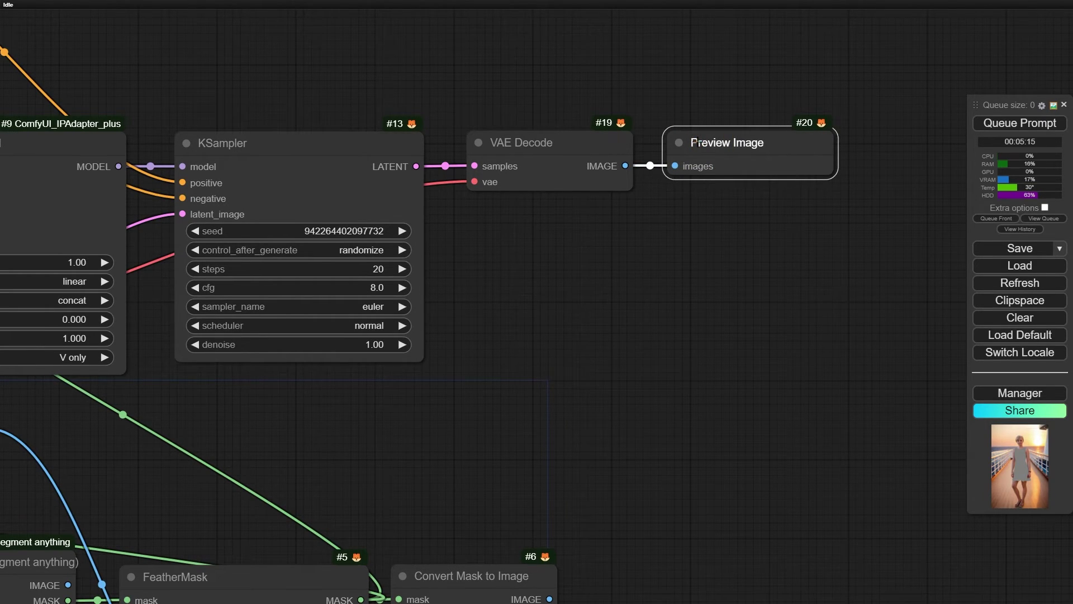
# Enter 'blue dress with floral print' as the positive prompt.
pyautogui.moveTo(496, 278); pyautogui.dragTo(815, 293)
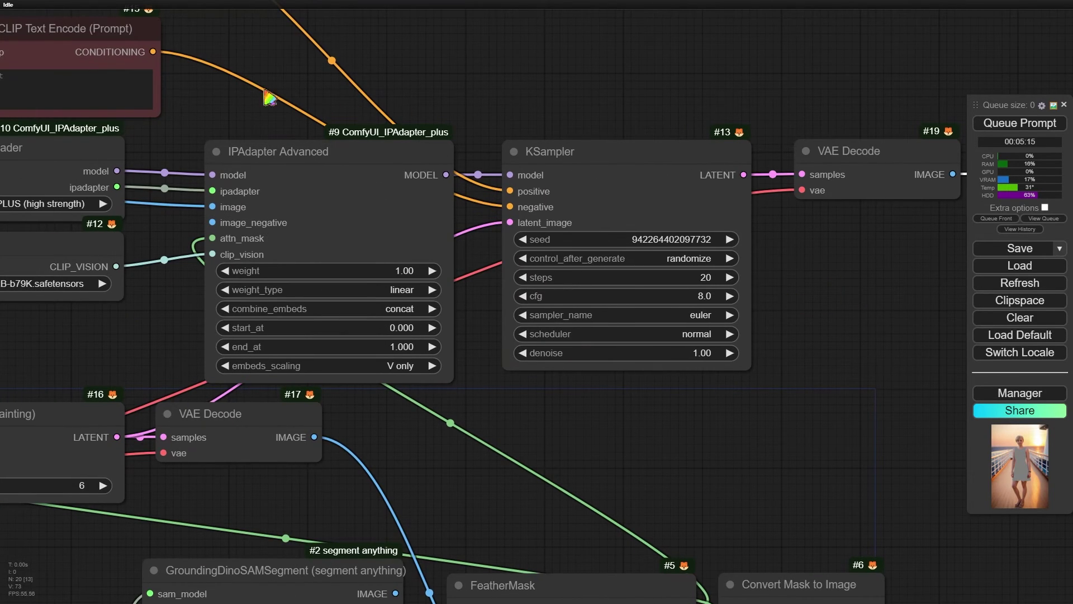
pyautogui.moveTo(254, 98); pyautogui.dragTo(678, 282)
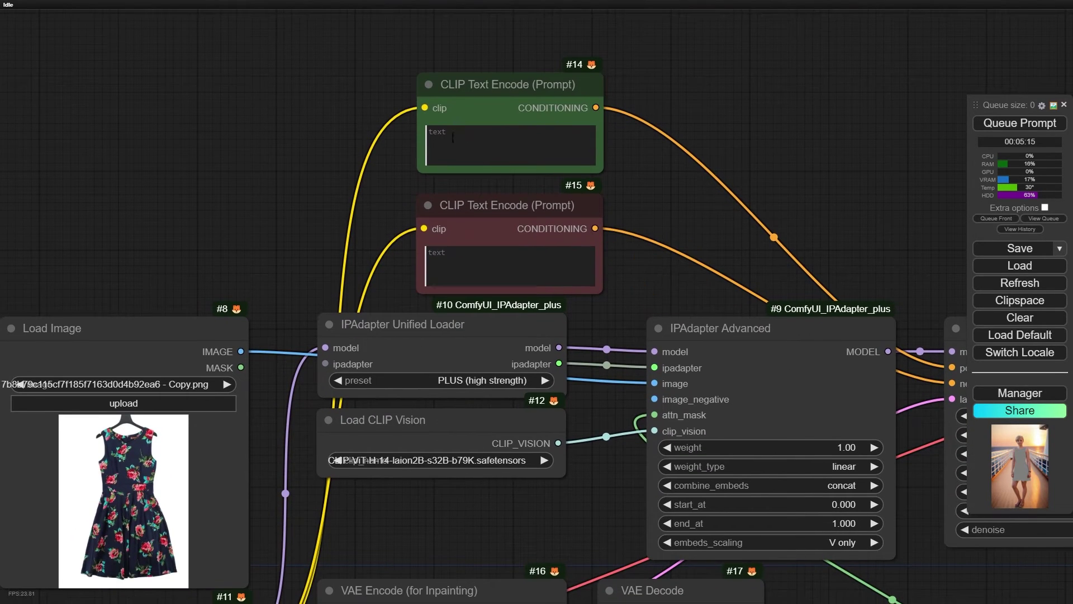
pyautogui.click(453, 137)
pyautogui.write('blue c')
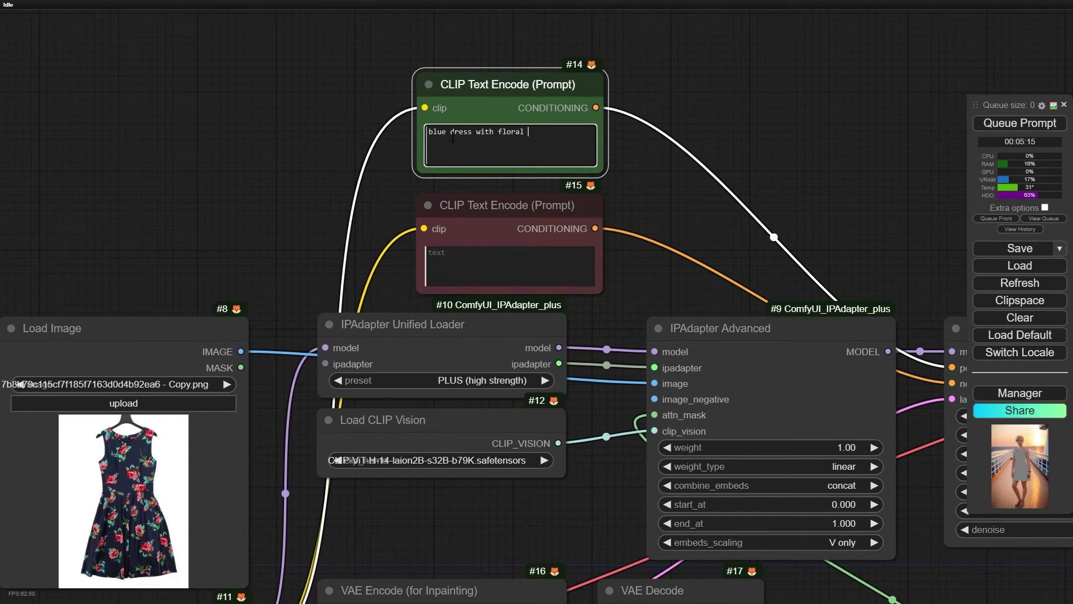
pyautogui.write('print')
# Generate the image and inspect the woman in the dark floral dress in Preview Image #20.
pyautogui.click(1019, 123)
pyautogui.scroll(-6, 833, 407)
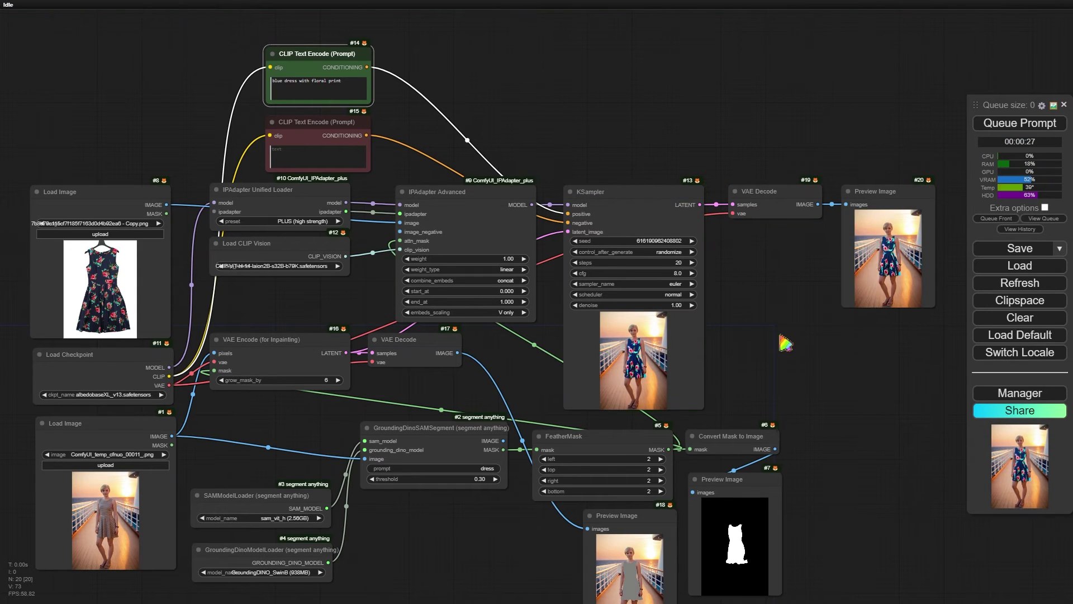
pyautogui.scroll(2, 785, 343)
pyautogui.moveTo(827, 355); pyautogui.dragTo(793, 473)
pyautogui.scroll(-3, 376, 283)
pyautogui.scroll(4, 378, 284)
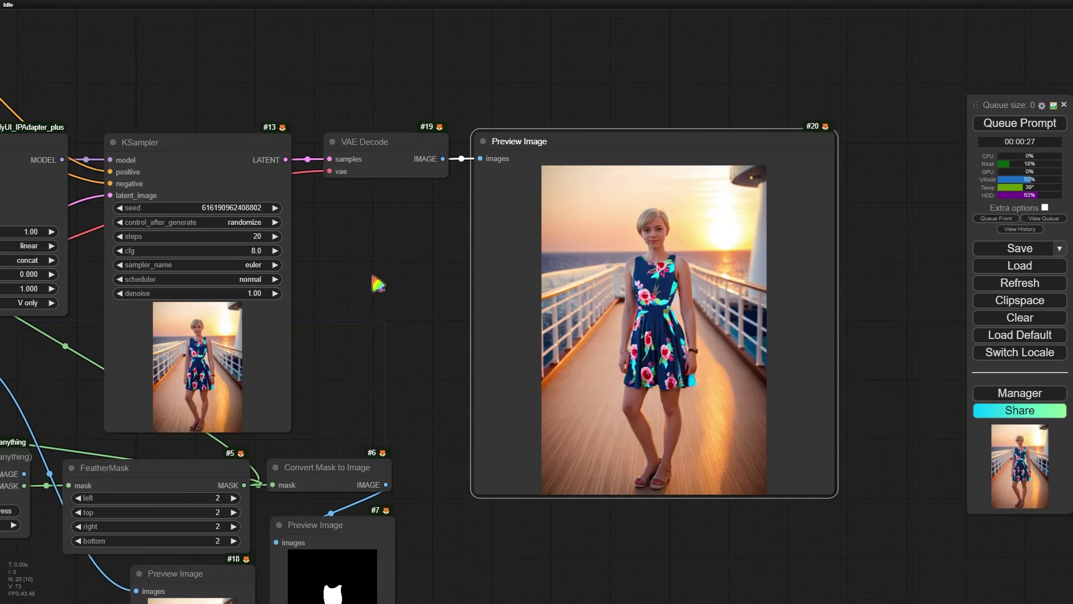
pyautogui.scroll(1, 378, 284)
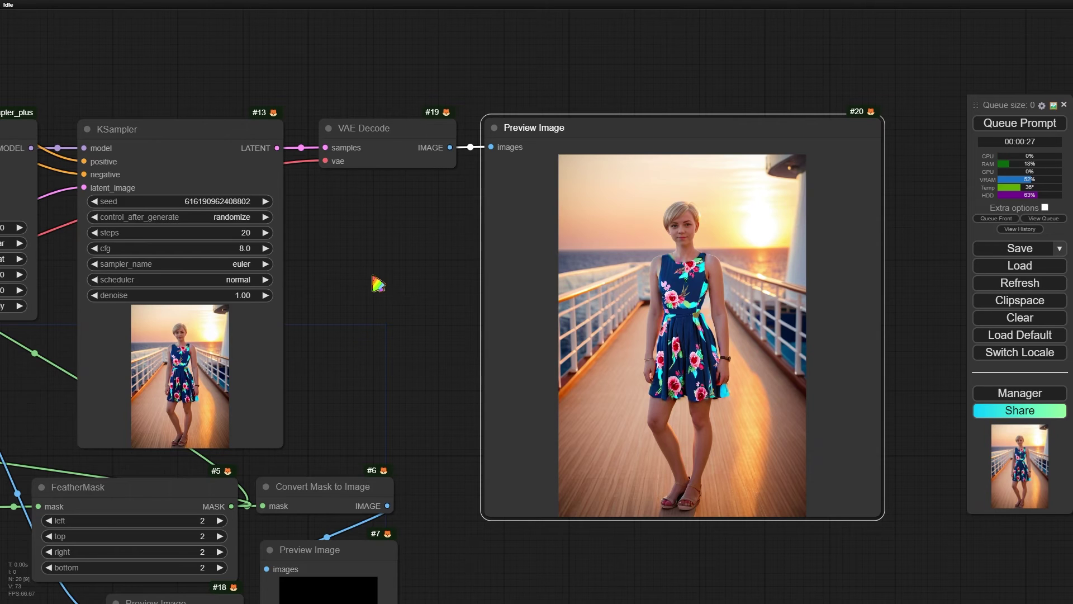
pyautogui.scroll(-4, 378, 284)
pyautogui.moveTo(155, 332); pyautogui.dragTo(505, 350)
pyautogui.scroll(8, 505, 350)
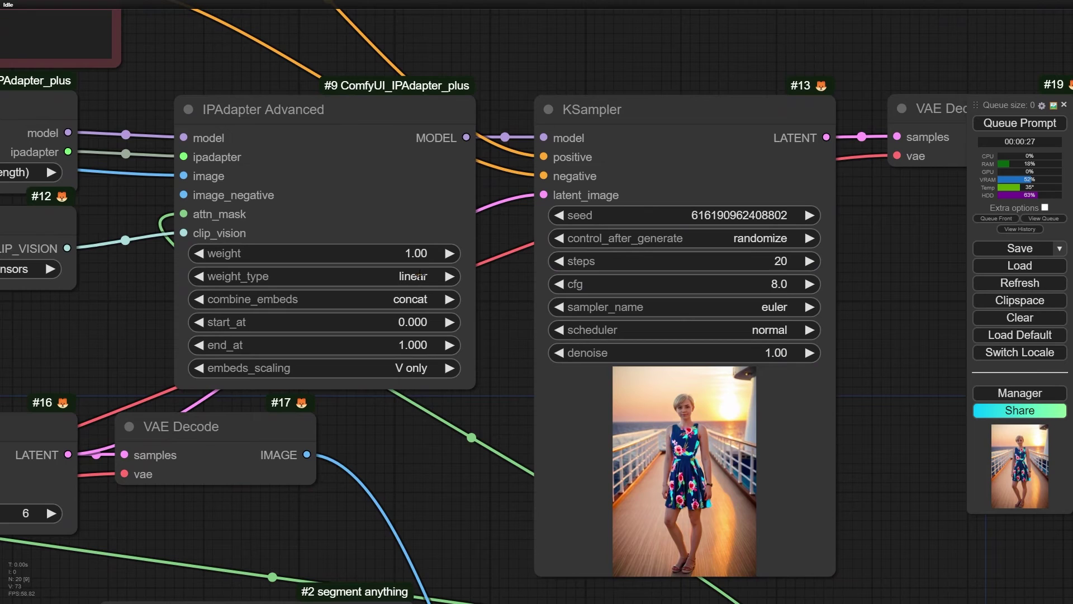
# Set the IPAdapter weight type to style transfer and generate a new image.
pyautogui.click(420, 274)
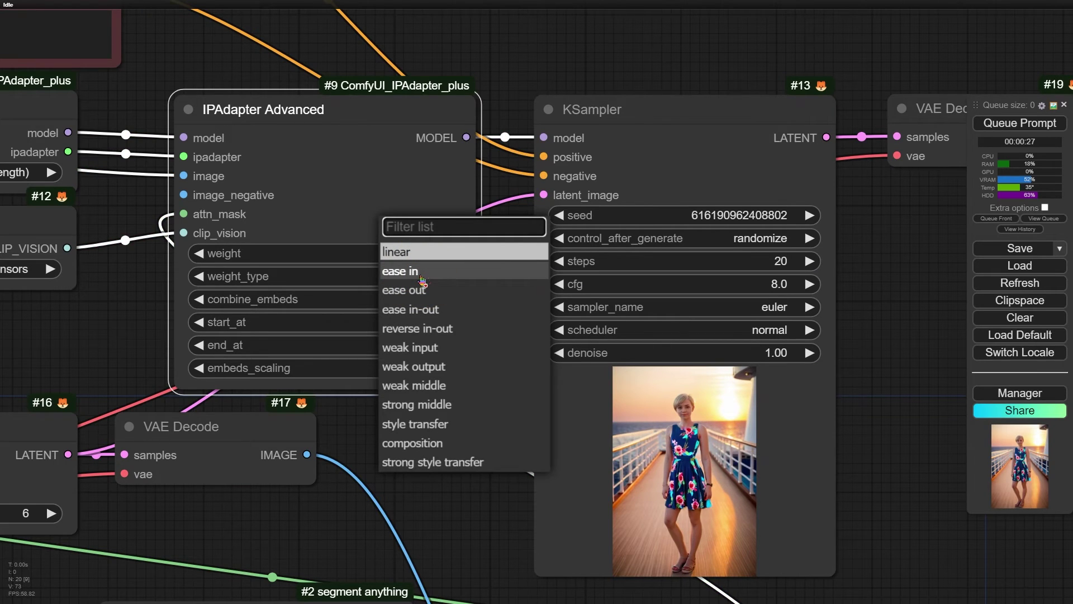
pyautogui.click(415, 424)
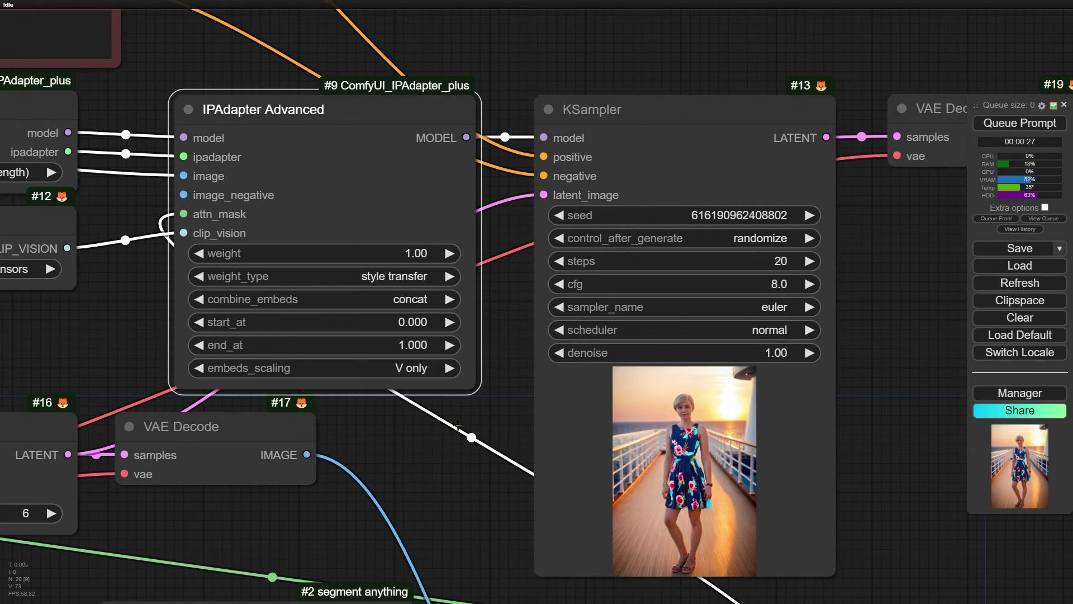
pyautogui.moveTo(840, 388); pyautogui.dragTo(480, 362)
pyautogui.hotkey('ctrl', 'Return')
pyautogui.scroll(-6, 495, 285)
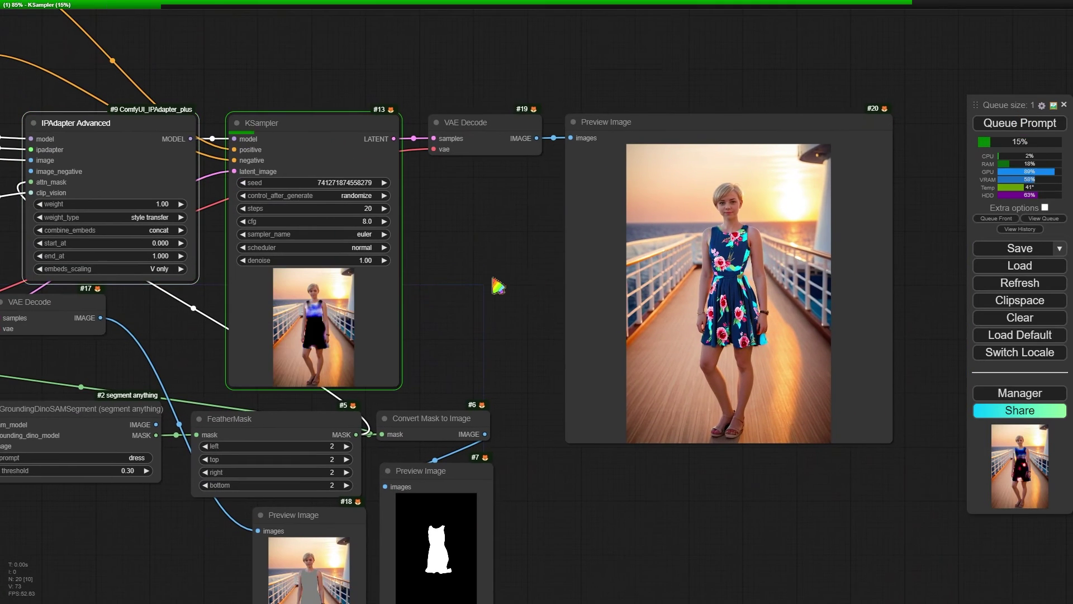
pyautogui.scroll(3, 497, 286)
pyautogui.moveTo(503, 299); pyautogui.dragTo(257, 307)
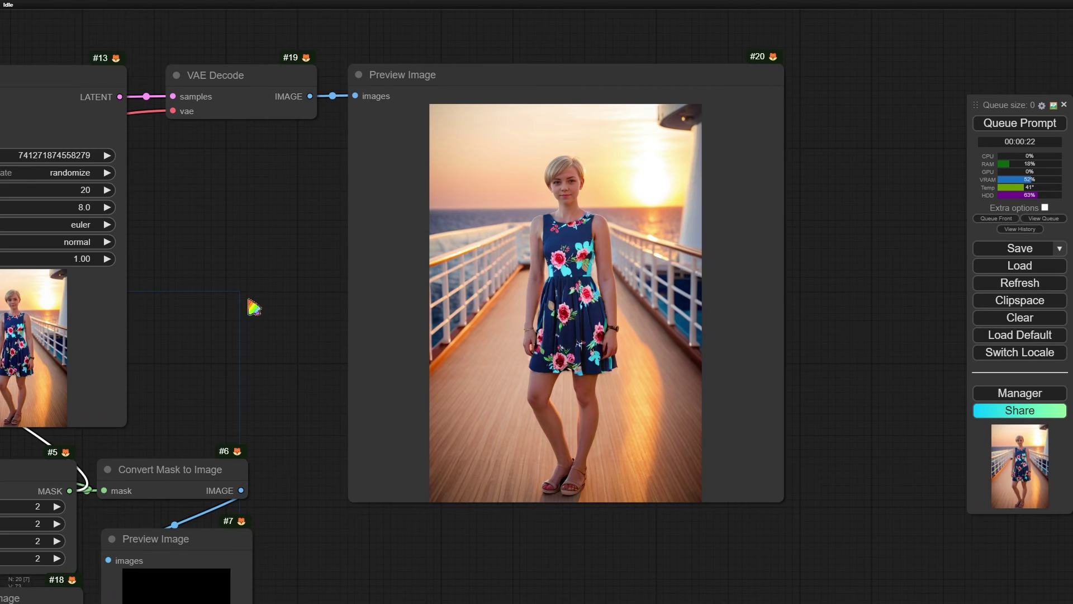
pyautogui.scroll(-3, 252, 307)
pyautogui.moveTo(234, 299); pyautogui.dragTo(582, 285)
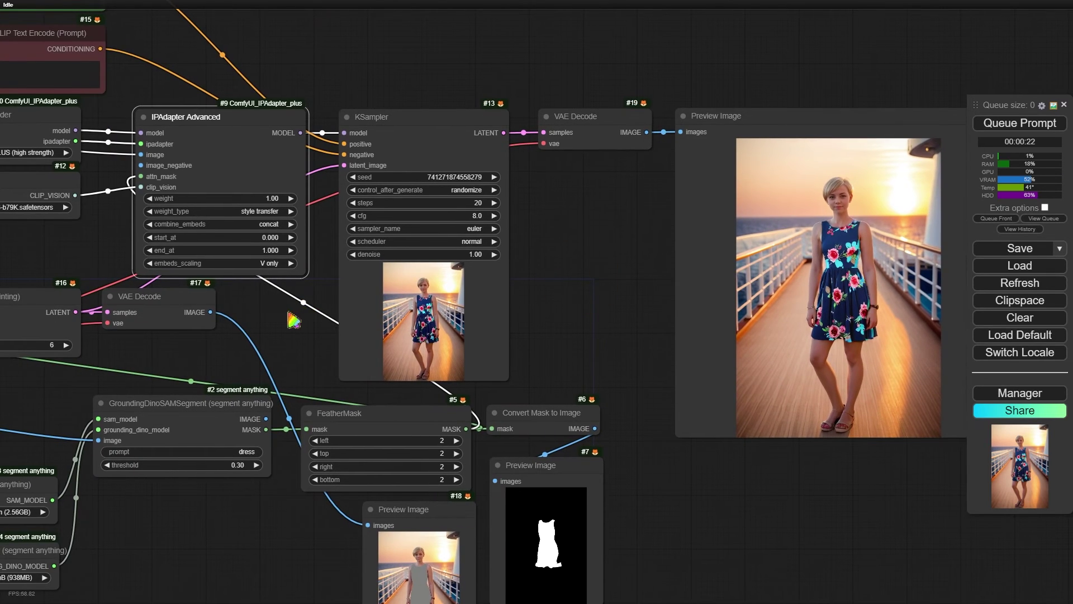
pyautogui.moveTo(293, 320); pyautogui.dragTo(412, 376)
pyautogui.scroll(5, 360, 325)
# Switch the weight type to weak input and regenerate the dress image.
pyautogui.click(307, 273)
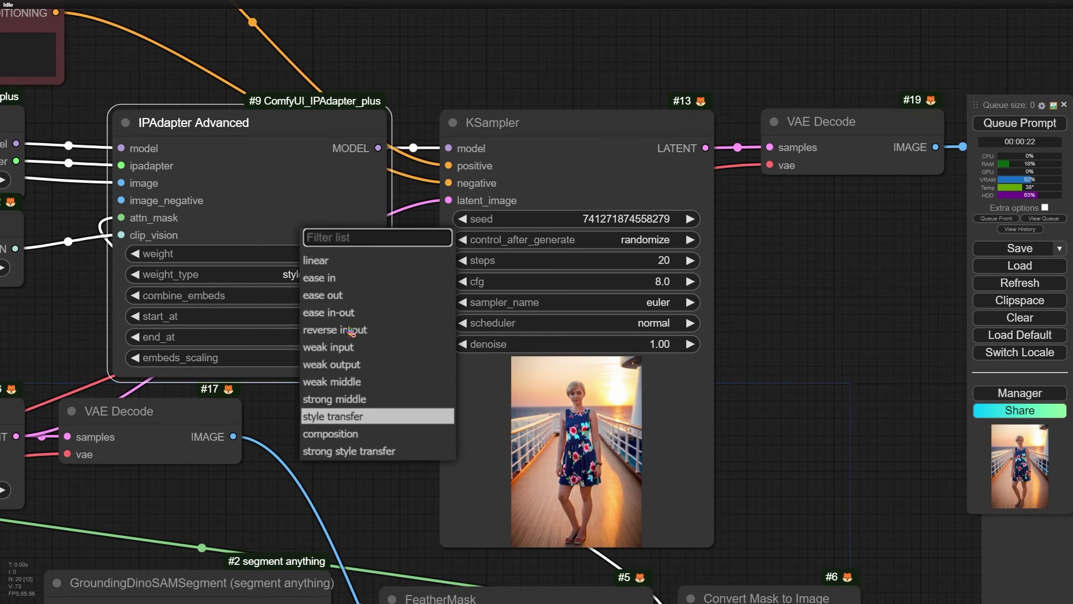
pyautogui.click(330, 347)
pyautogui.moveTo(912, 359); pyautogui.dragTo(503, 314)
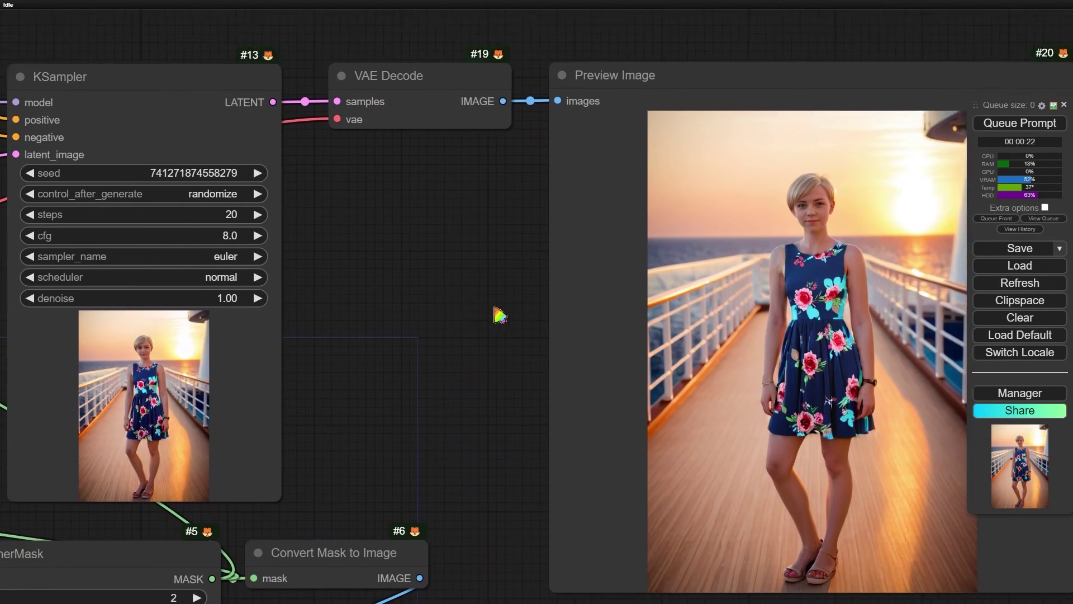
pyautogui.hotkey('ctrl', 'Return')
pyautogui.scroll(-2, 503, 313)
pyautogui.scroll(2, 539, 352)
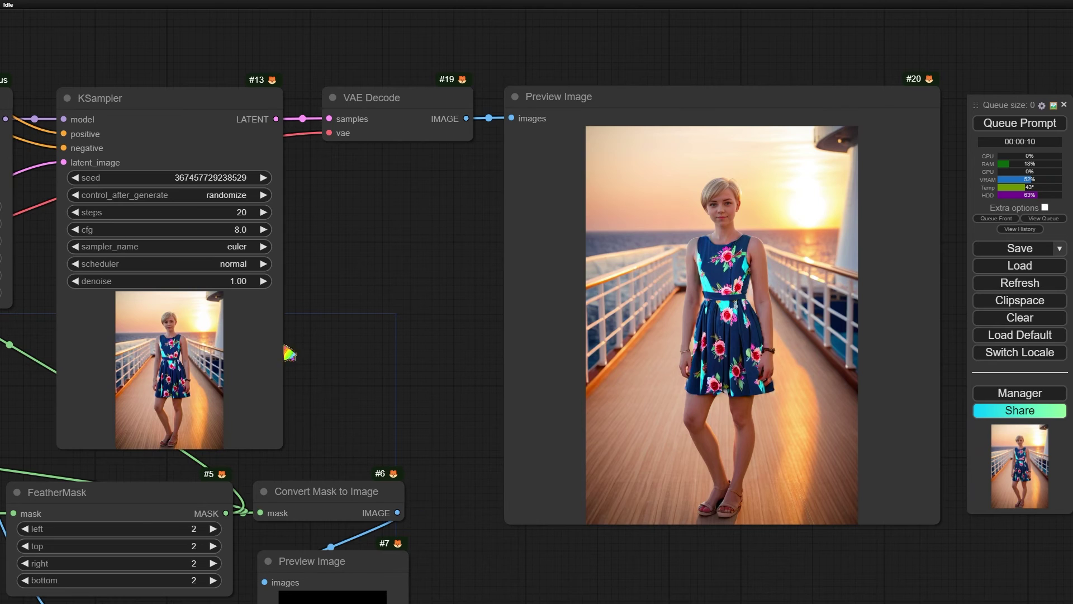
pyautogui.scroll(-2, 331, 266)
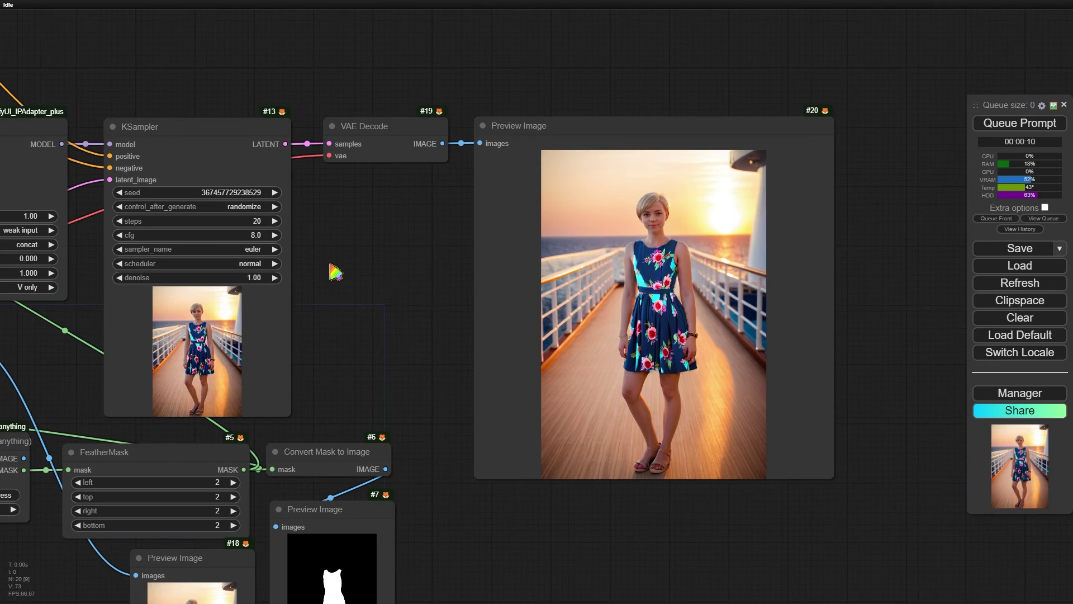
pyautogui.click(103, 316)
# Set KSampler to dpmpp_2m sampler, karras scheduler and 30 steps, then regenerate.
pyautogui.moveTo(91, 312); pyautogui.dragTo(153, 311)
pyautogui.scroll(3, 302, 267)
pyautogui.click(303, 239)
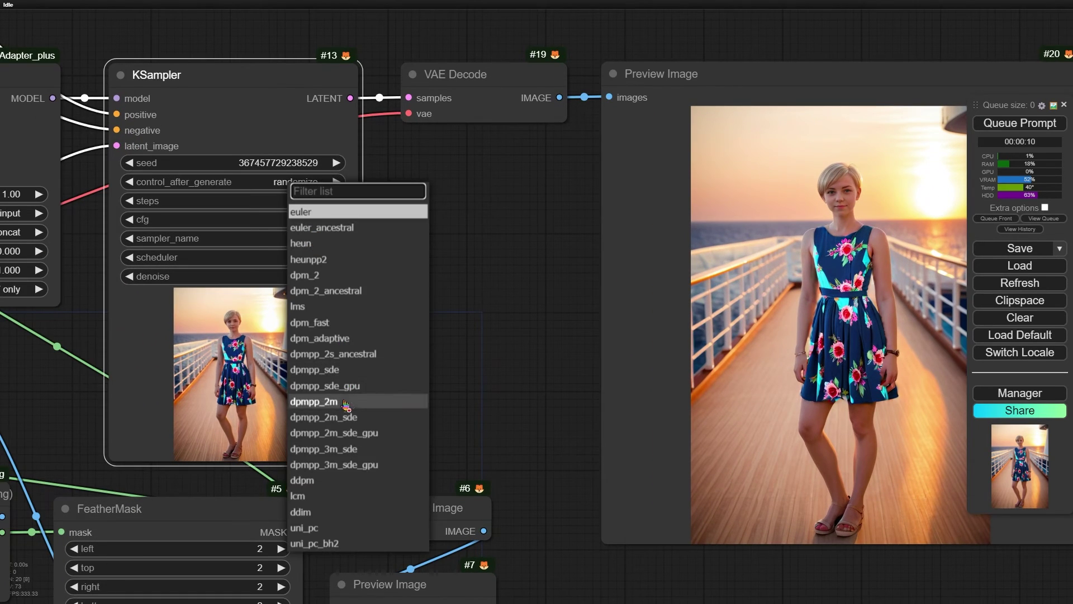
pyautogui.click(318, 403)
pyautogui.click(326, 259)
pyautogui.click(324, 266)
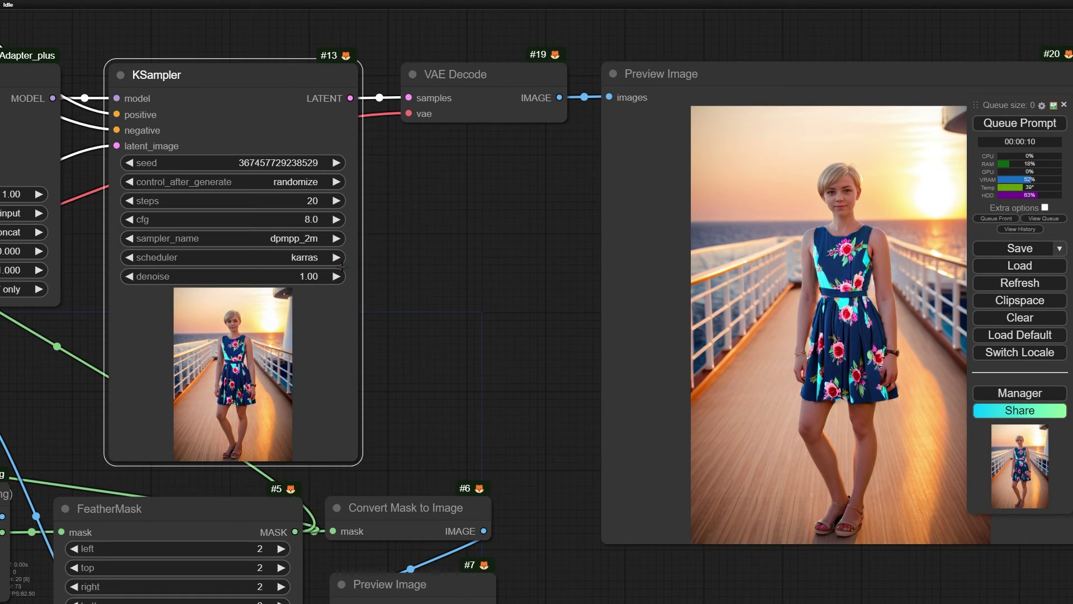
pyautogui.click(320, 207)
pyautogui.write('30')
pyautogui.press('Return')
pyautogui.hotkey('ctrl', 'Return')
pyautogui.moveTo(534, 275); pyautogui.dragTo(333, 283)
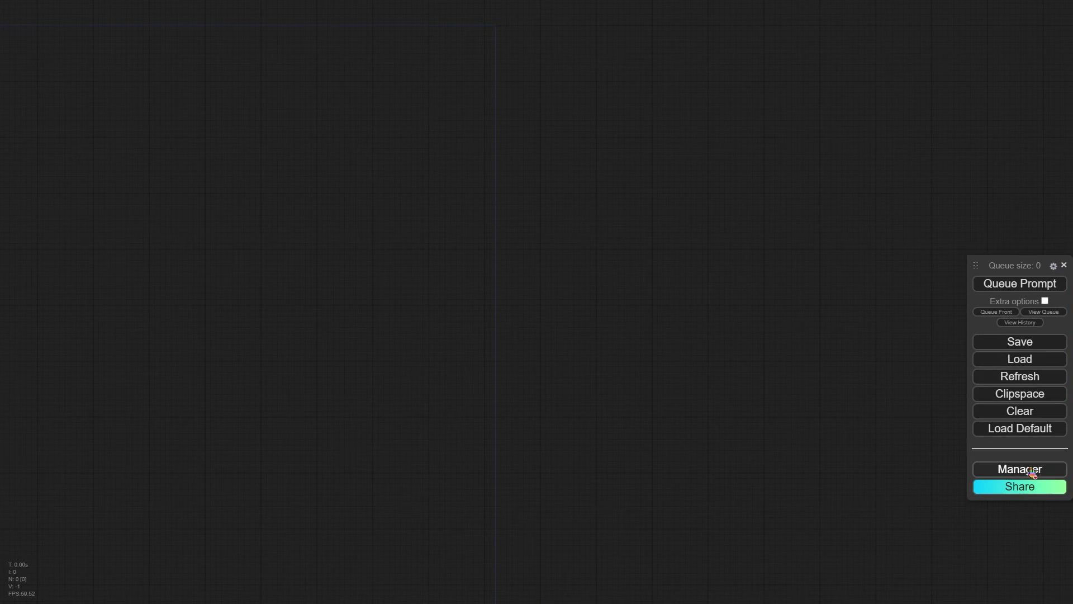
# Search the model list for 'deepfashion' and install deepfashion2_yolov8s.
pyautogui.click(1017, 469)
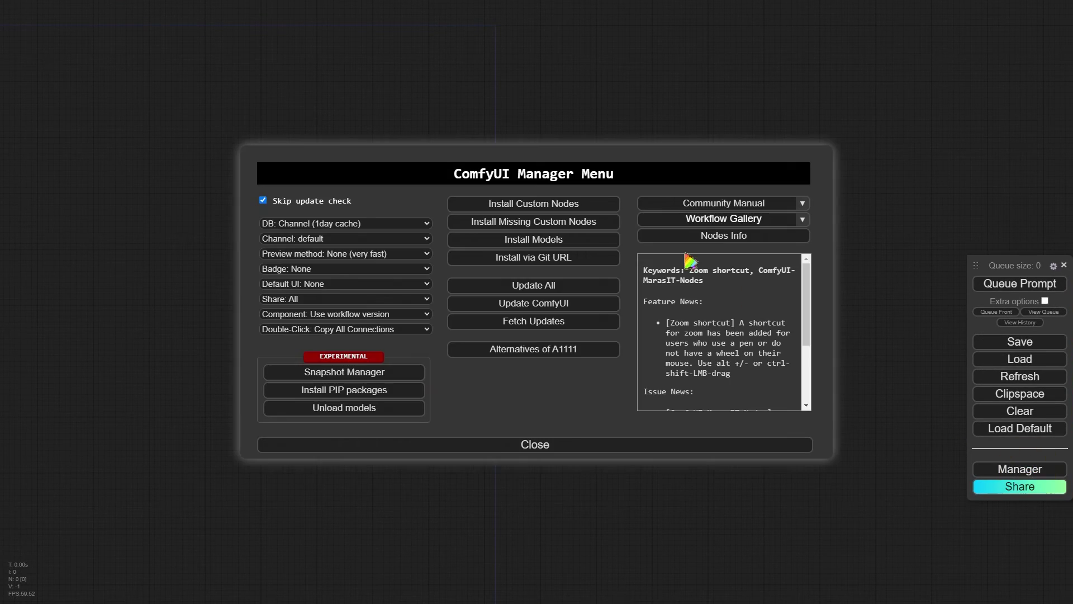
pyautogui.click(558, 242)
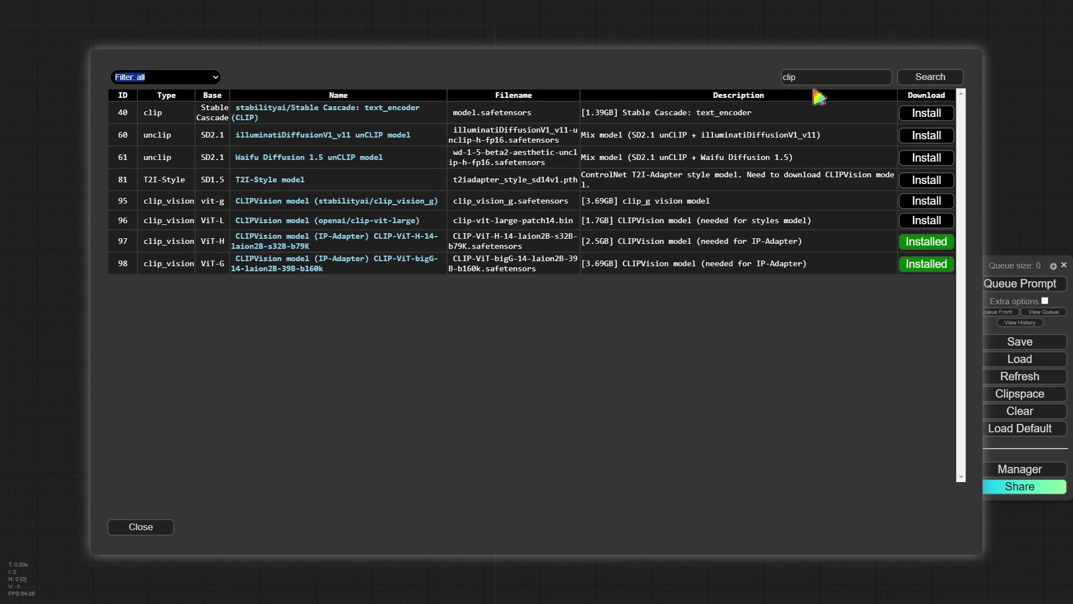
pyautogui.doubleClick(784, 74)
pyautogui.write('deepfashion')
pyautogui.press('Return')
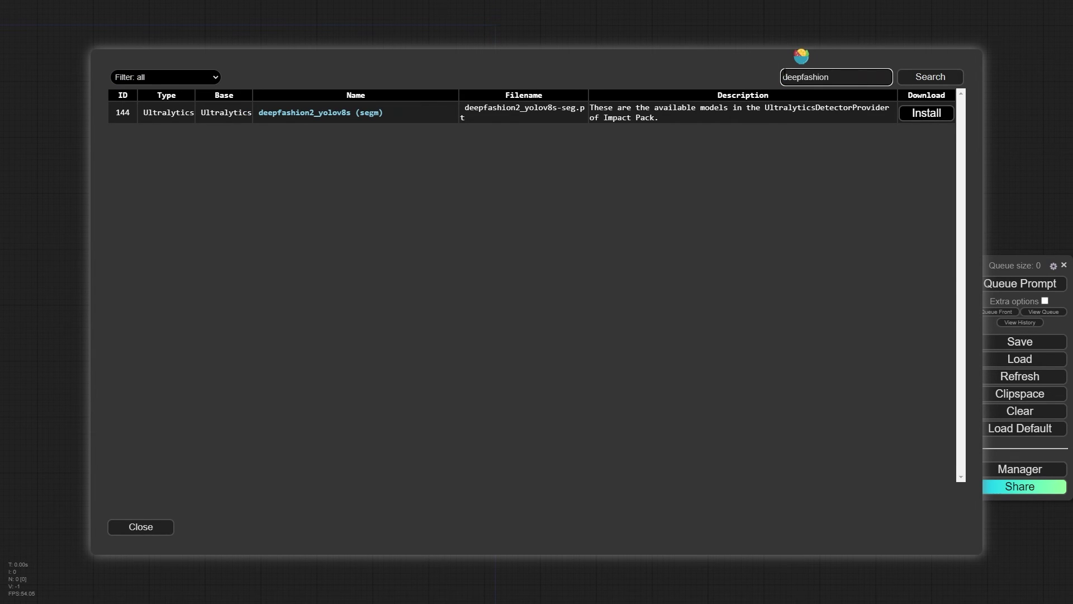
pyautogui.click(925, 113)
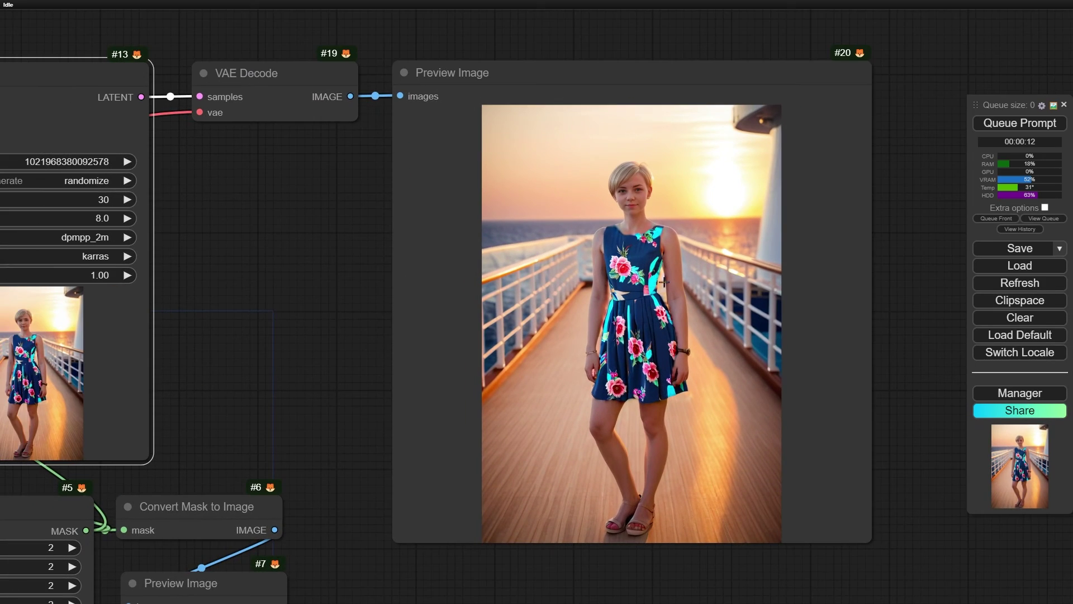
# Add a FaceDetailer node below a shrunk decoded-image preview.
pyautogui.scroll(-4, 639, 496)
pyautogui.moveTo(639, 496); pyautogui.dragTo(515, 394)
pyautogui.doubleClick(486, 331)
pyautogui.write('facede')
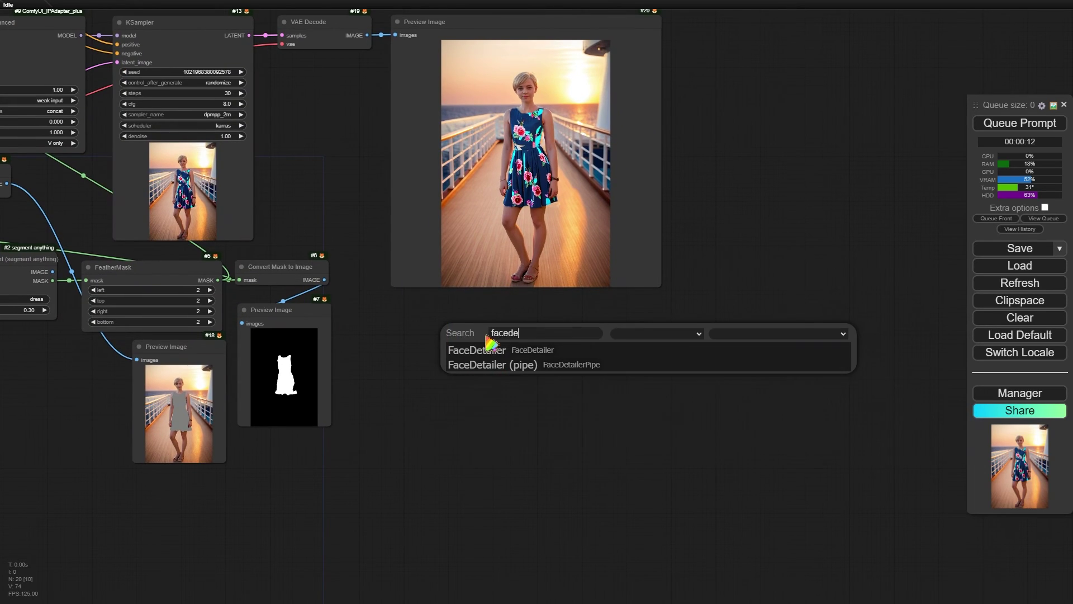
pyautogui.click(487, 347)
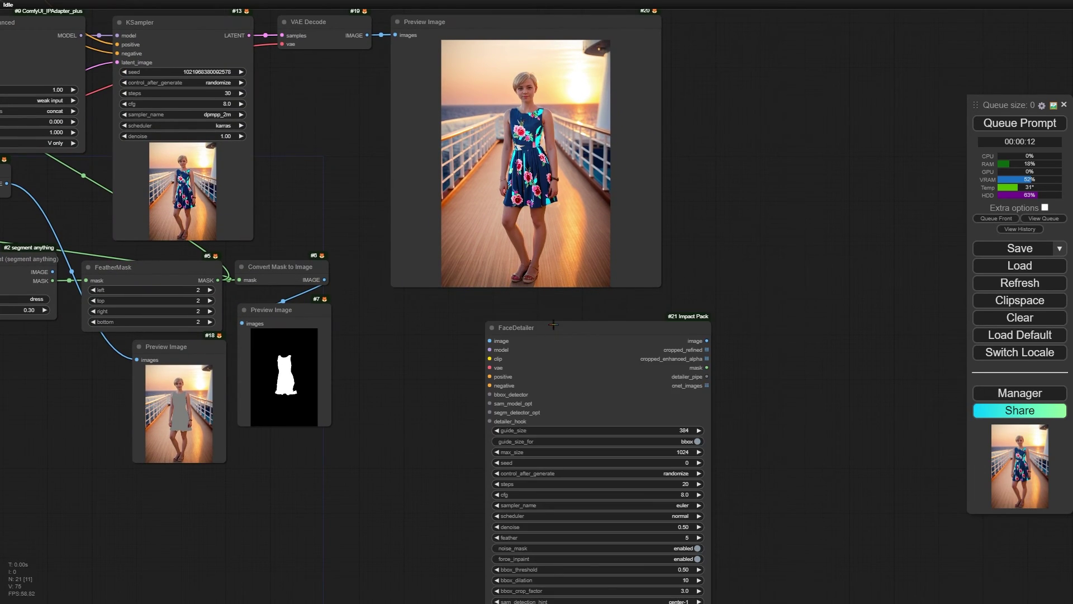
pyautogui.moveTo(554, 324); pyautogui.dragTo(460, 317)
pyautogui.click(586, 228)
pyautogui.moveTo(663, 289); pyautogui.dragTo(533, 160)
pyautogui.moveTo(496, 224); pyautogui.dragTo(509, 291)
pyautogui.moveTo(506, 395); pyautogui.dragTo(464, 252)
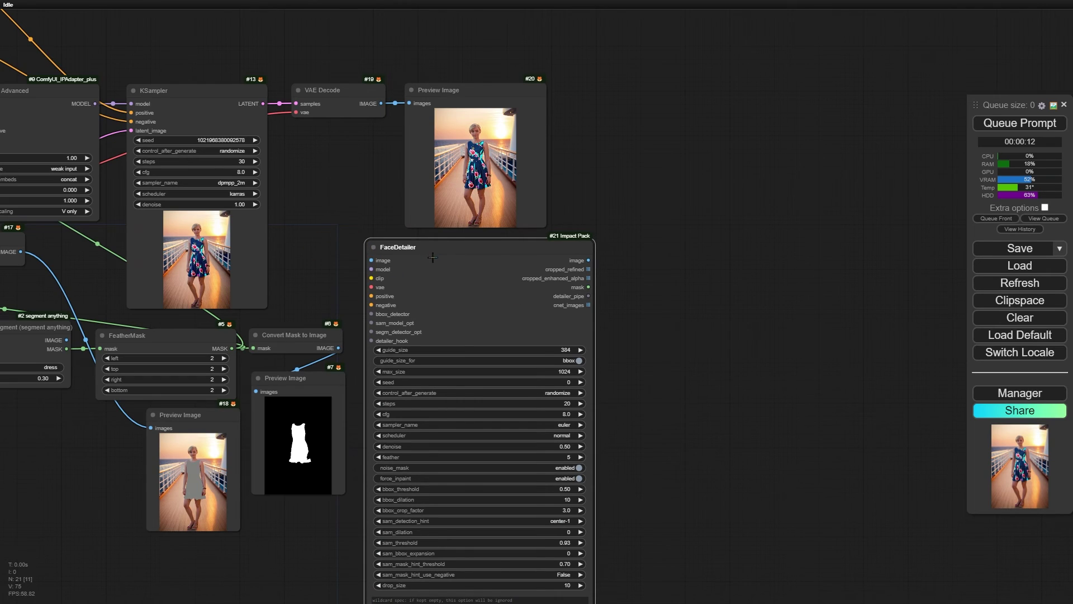
# Feed FaceDetailer the decoded image and the checkpoint's MODEL, CLIP and VAE.
pyautogui.moveTo(371, 260); pyautogui.dragTo(381, 104)
pyautogui.scroll(-1, 509, 275)
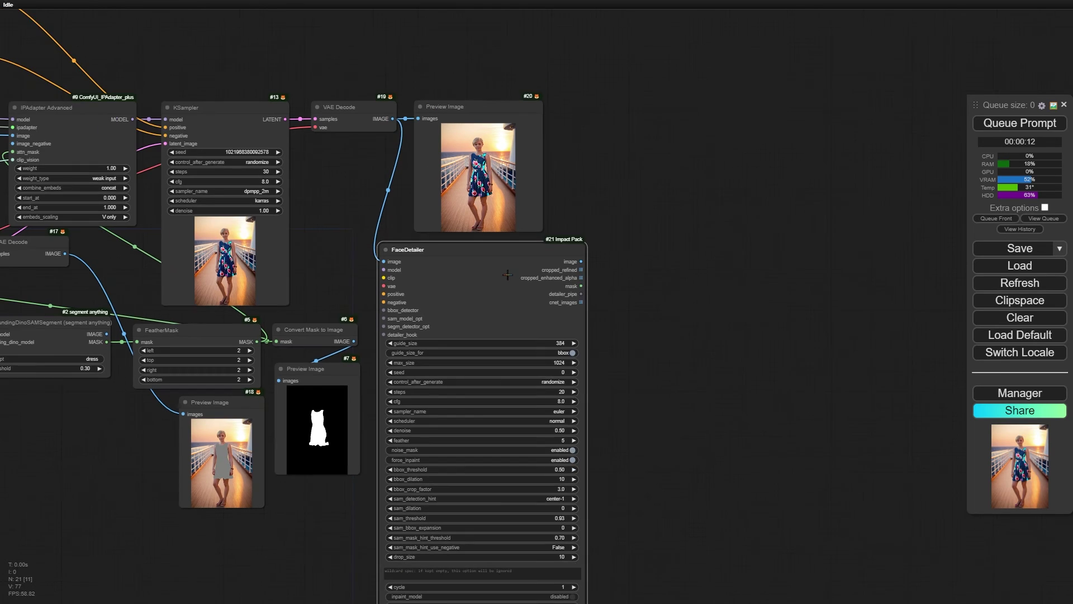
pyautogui.moveTo(336, 272); pyautogui.dragTo(626, 254)
pyautogui.scroll(1, 626, 254)
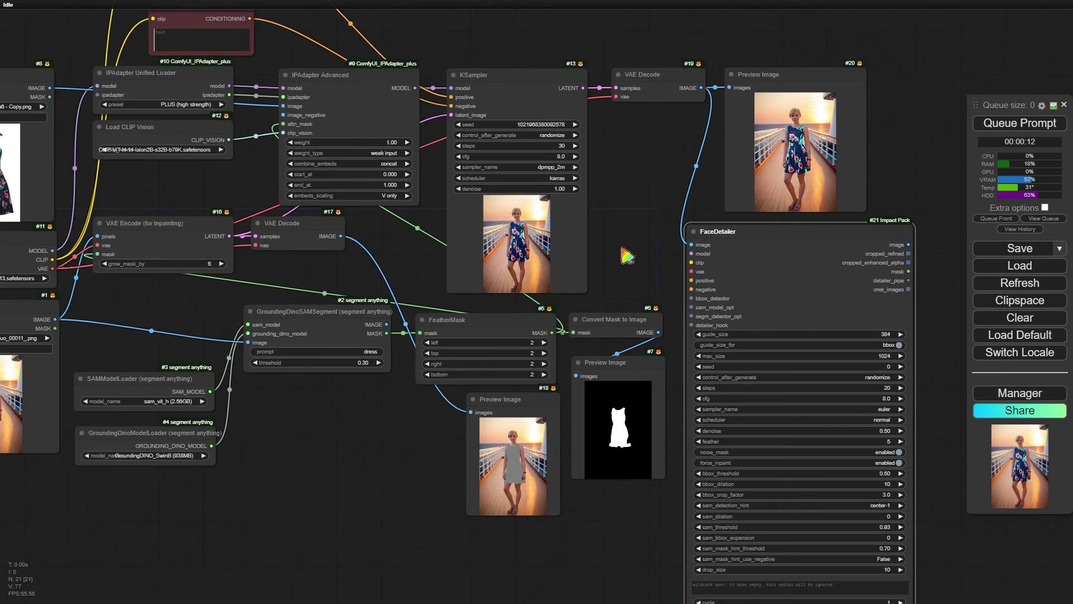
pyautogui.moveTo(691, 253); pyautogui.dragTo(52, 250)
pyautogui.moveTo(692, 262); pyautogui.dragTo(52, 268)
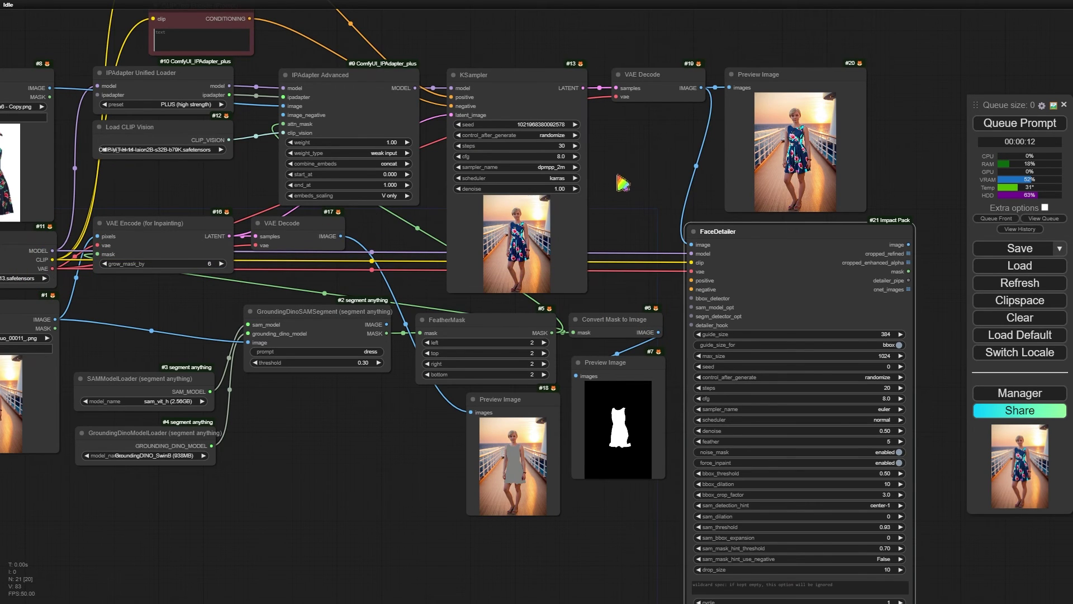
# Connect the positive and negative CLIP Text Encode prompts to FaceDetailer.
pyautogui.moveTo(623, 179); pyautogui.dragTo(647, 319)
pyautogui.scroll(1, 652, 307)
pyautogui.moveTo(729, 421); pyautogui.dragTo(244, 59)
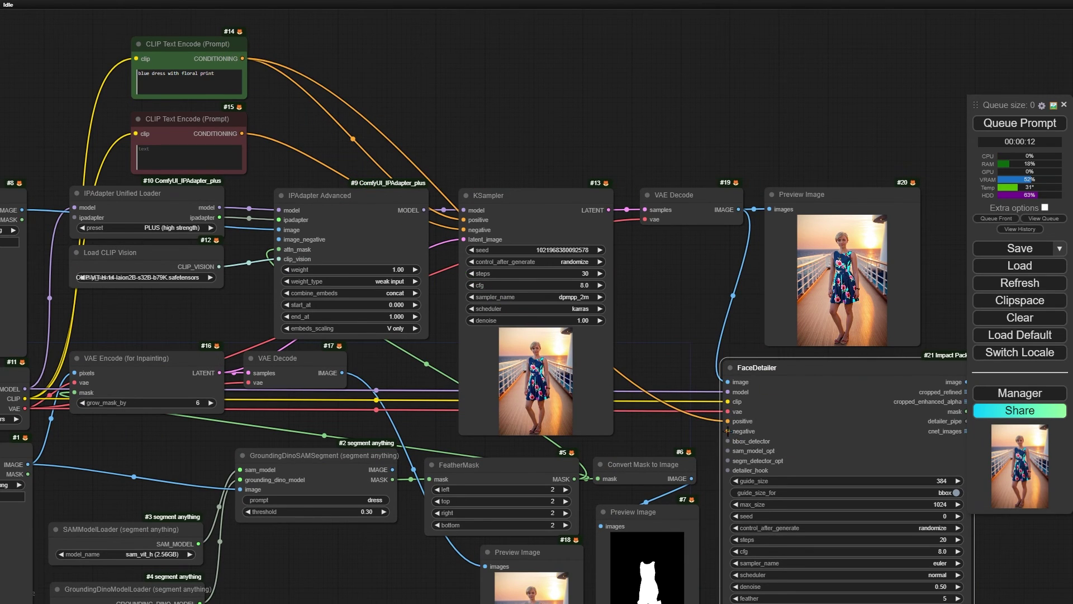
pyautogui.moveTo(728, 431); pyautogui.dragTo(242, 134)
pyautogui.moveTo(711, 462); pyautogui.dragTo(681, 329)
pyautogui.scroll(-1, 624, 183)
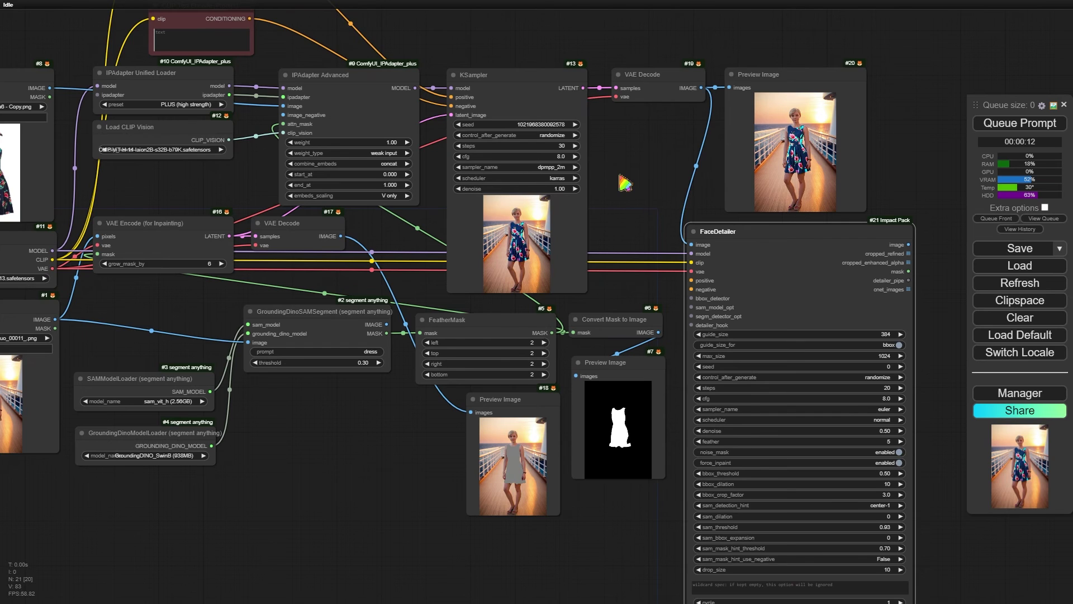
pyautogui.scroll(1, 711, 462)
pyautogui.moveTo(625, 183); pyautogui.dragTo(593, 215)
# Add an UltralyticsDetectorProvider with the deepfashion2 model as FaceDetailer's bbox_detector.
pyautogui.scroll(-2, 545, 463)
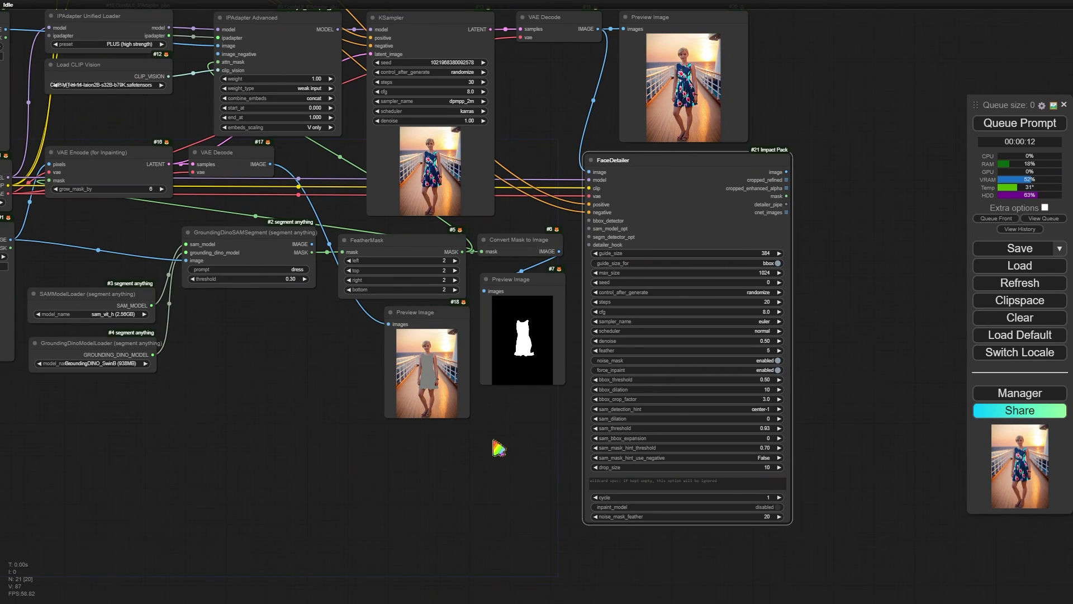
pyautogui.doubleClick(492, 434)
pyautogui.write('ultr')
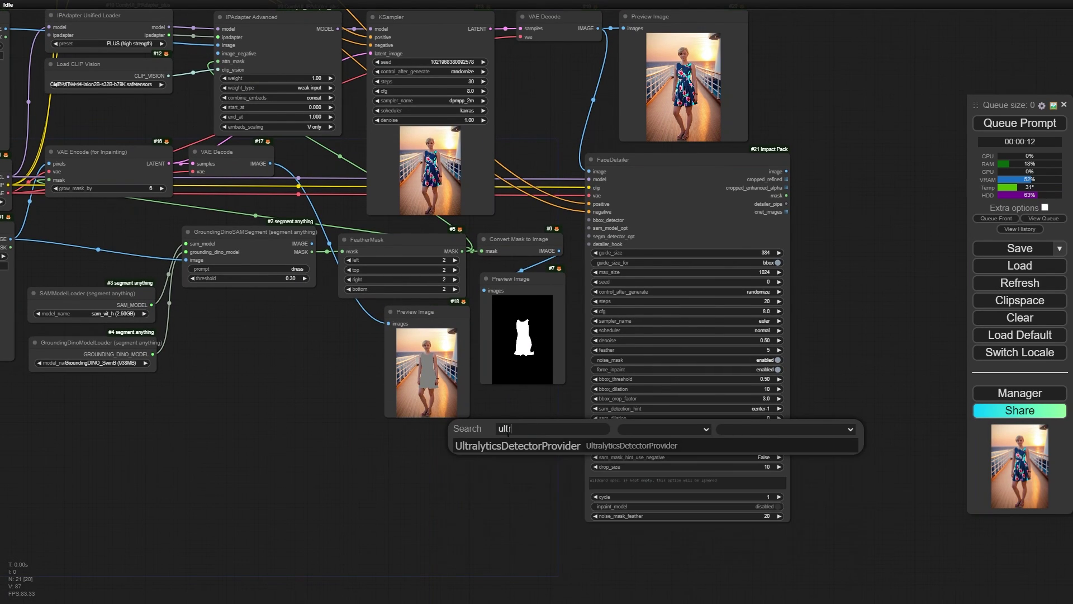
pyautogui.click(513, 442)
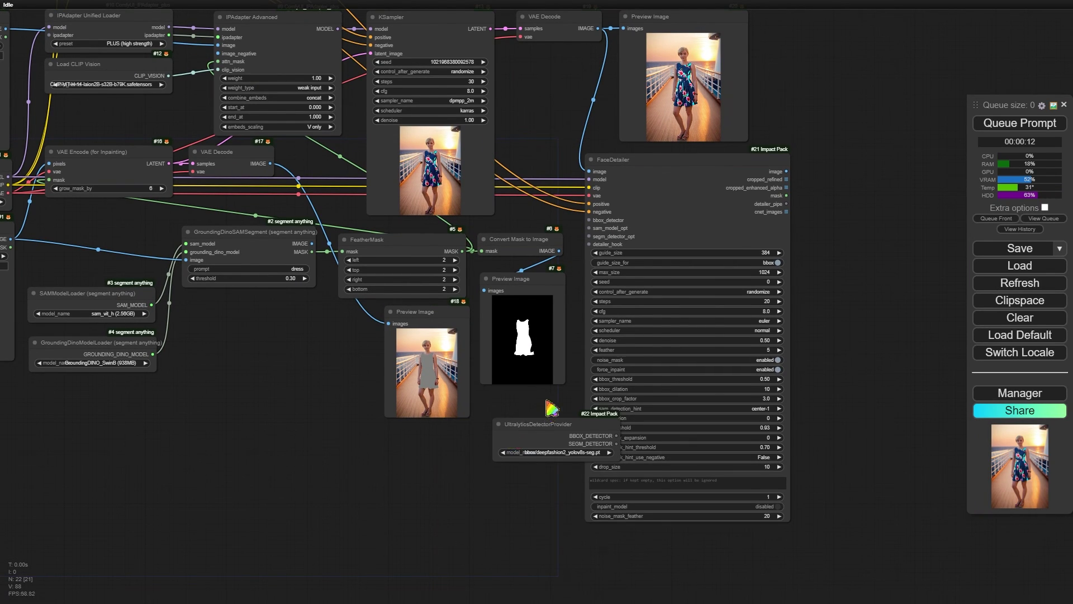
pyautogui.moveTo(544, 427); pyautogui.dragTo(463, 439)
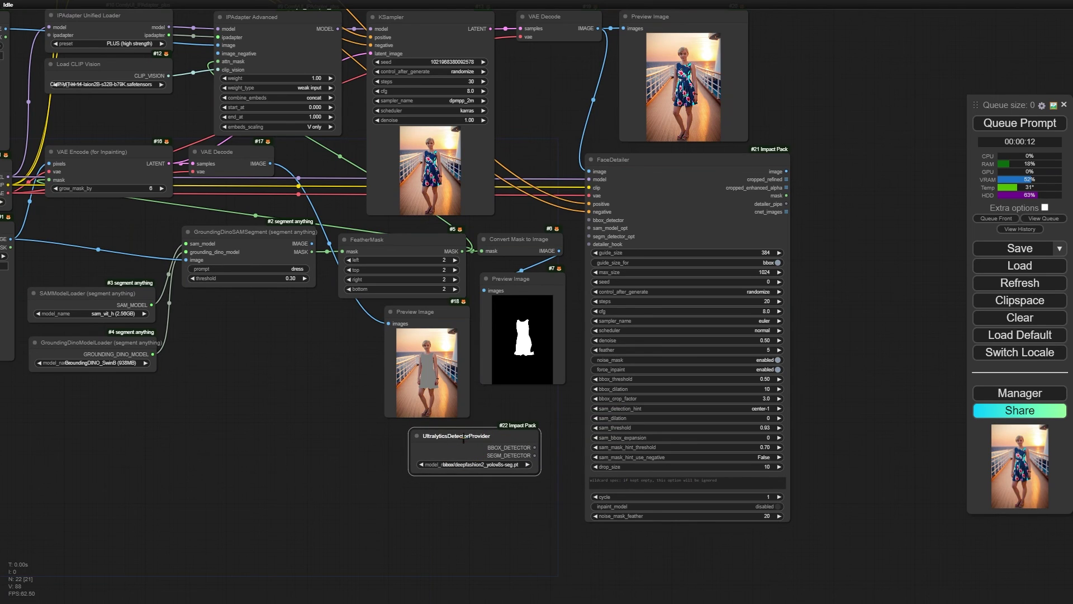
pyautogui.moveTo(535, 447); pyautogui.dragTo(589, 220)
pyautogui.click(500, 465)
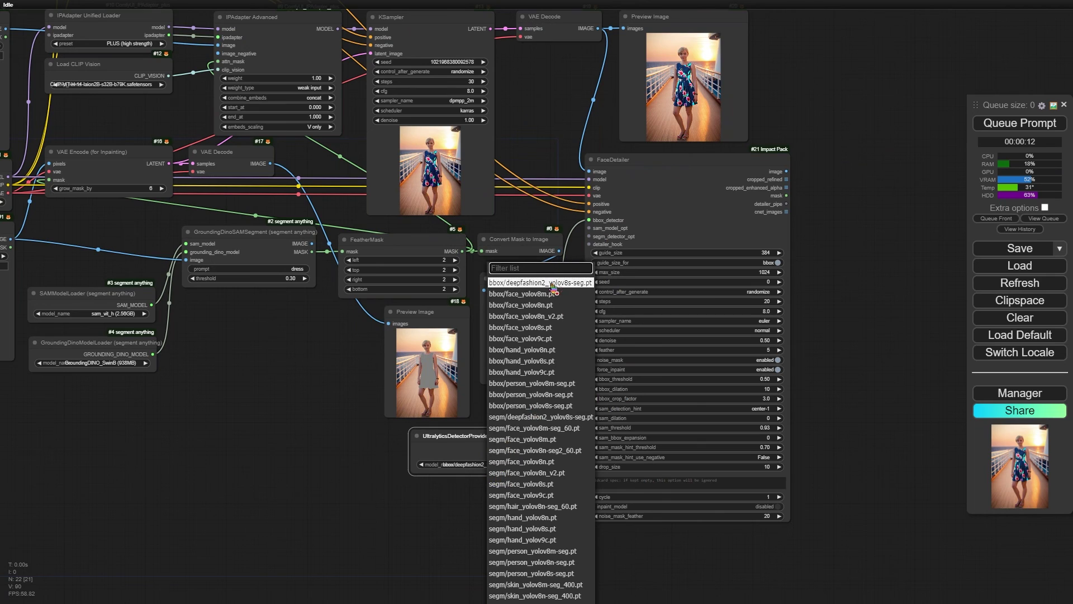
pyautogui.scroll(-1, 552, 288)
pyautogui.scroll(1, 552, 290)
pyautogui.click(552, 288)
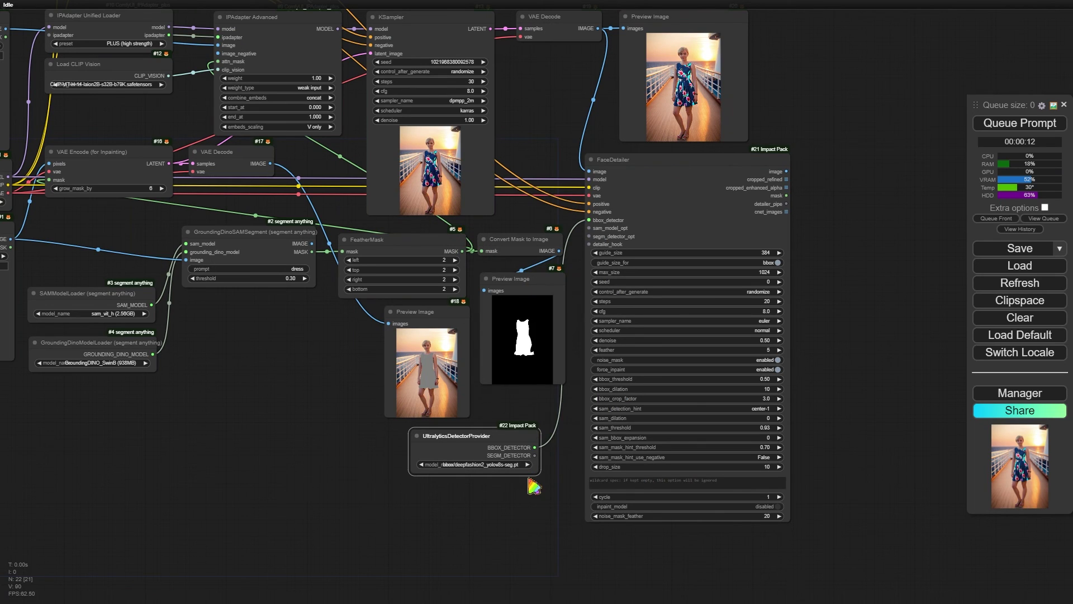
# Attach a SAMLoader set to sam_vit_h_4b8939.pth to FaceDetailer's sam_model_opt.
pyautogui.moveTo(589, 228); pyautogui.dragTo(509, 505)
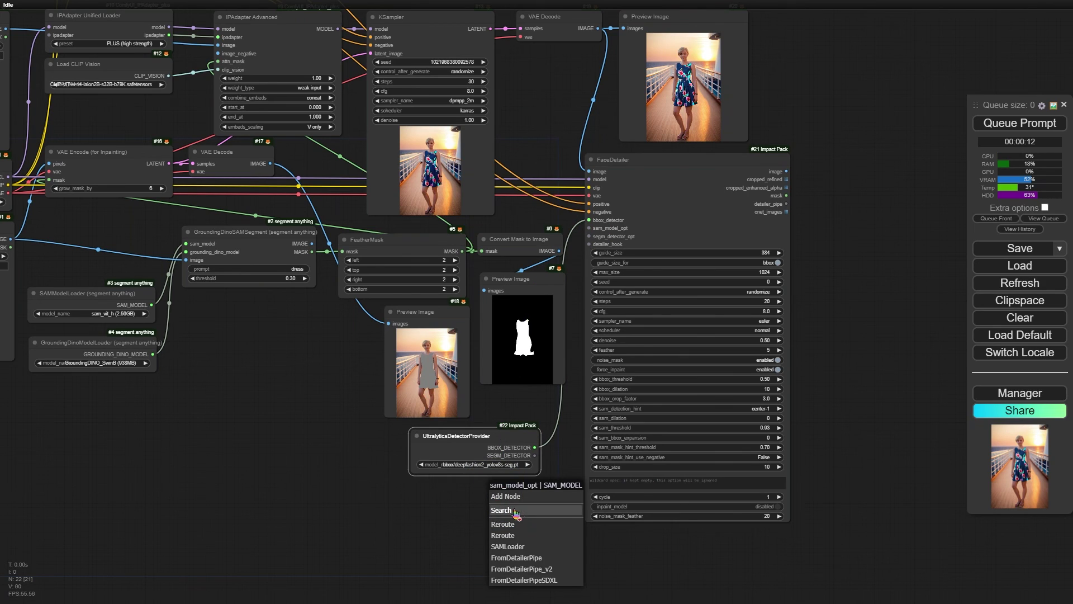
pyautogui.click(527, 546)
pyautogui.moveTo(572, 489); pyautogui.dragTo(483, 487)
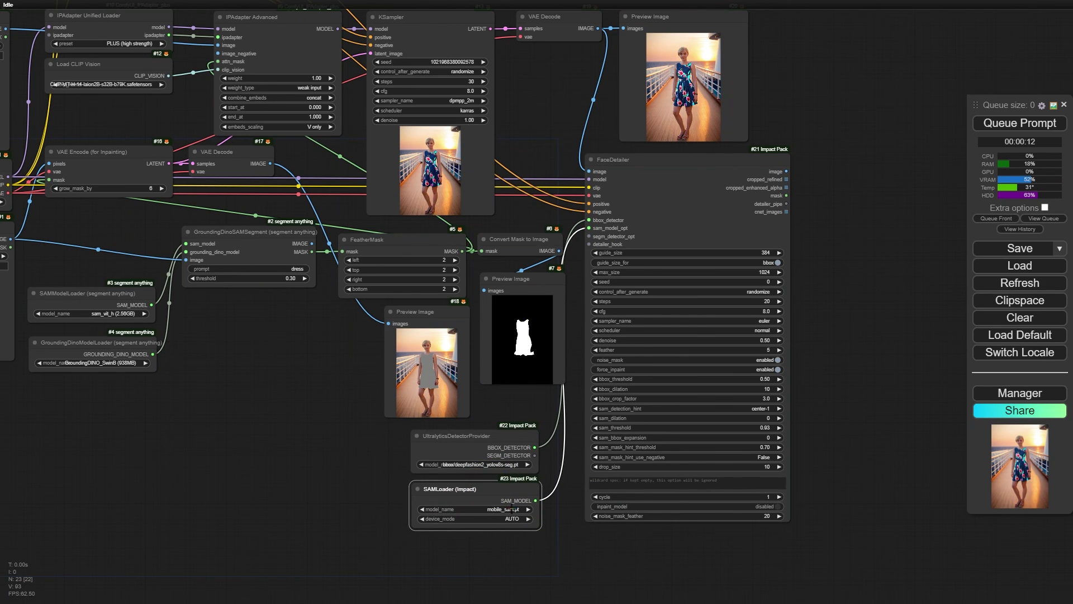
pyautogui.click(513, 507)
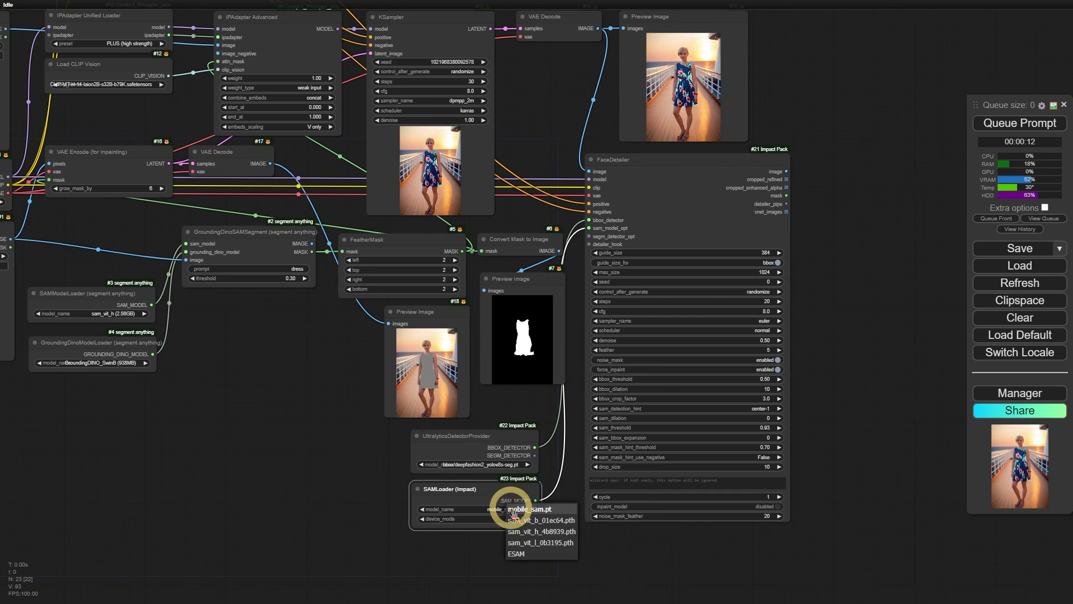
pyautogui.click(548, 530)
# Add a Preview Image for FaceDetailer's output image.
pyautogui.scroll(4, 675, 211)
pyautogui.moveTo(834, 270); pyautogui.dragTo(556, 201)
pyautogui.moveTo(491, 59); pyautogui.dragTo(593, 292)
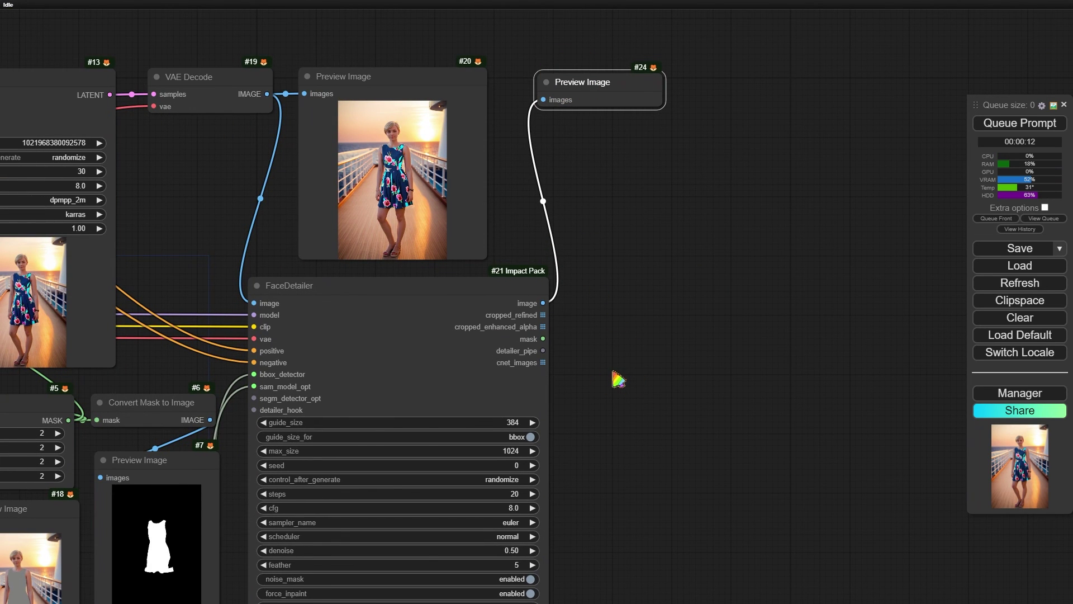
# Route FaceDetailer's mask through Convert Mask to Image into a Preview Image, then queue the workflow.
pyautogui.doubleClick(586, 335)
pyautogui.write('convert')
pyautogui.click(592, 348)
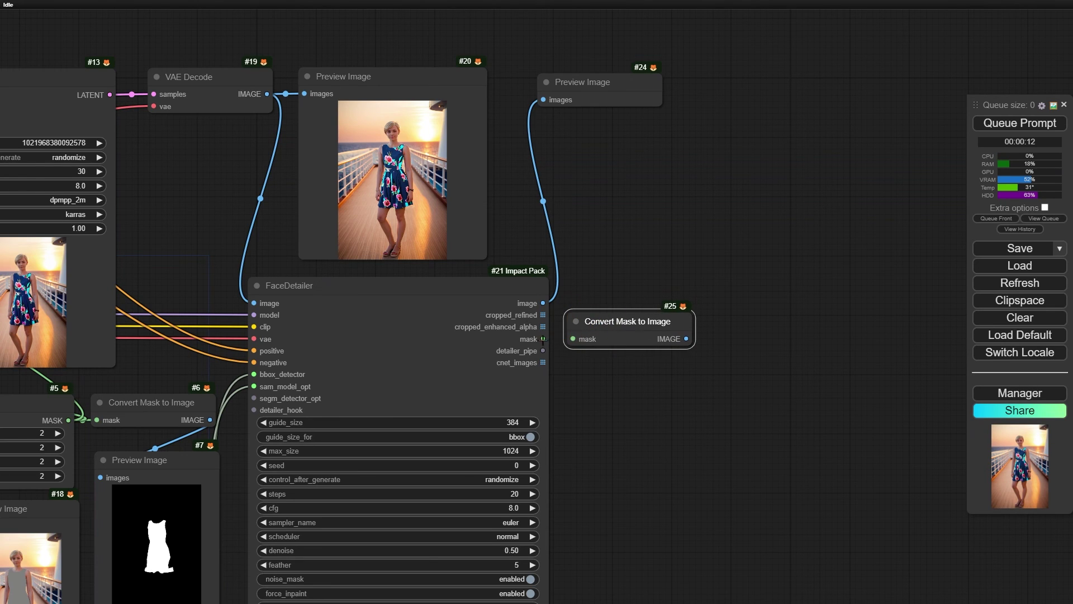
pyautogui.moveTo(543, 339); pyautogui.dragTo(573, 339)
pyautogui.moveTo(686, 339); pyautogui.dragTo(763, 328)
pyautogui.click(743, 385)
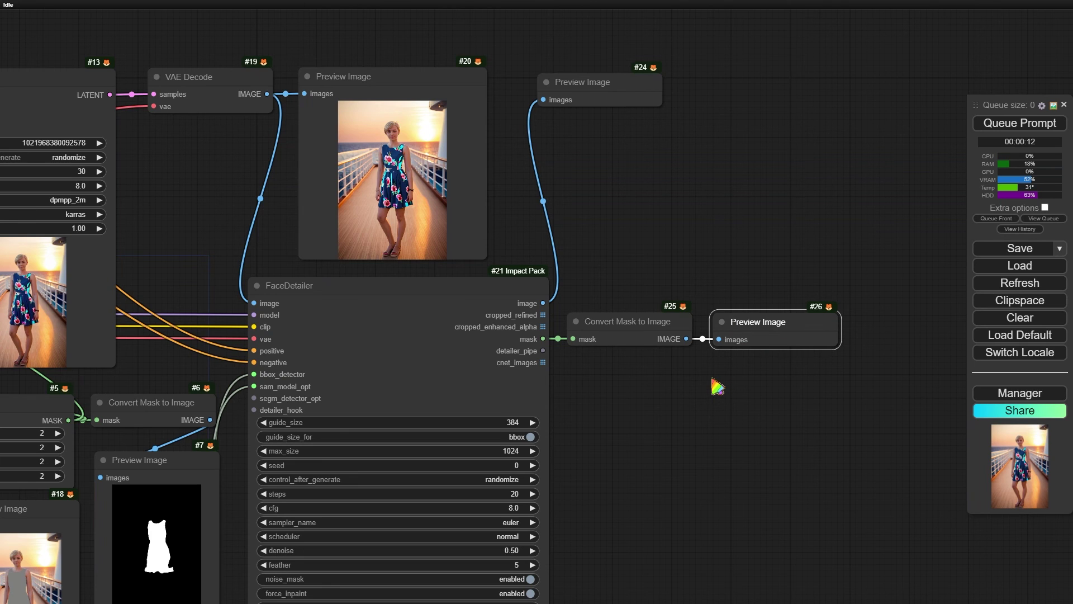
pyautogui.click(1023, 122)
# Enlarge Preview Images #20 and #24 and place them side by side.
pyautogui.scroll(-3, 709, 339)
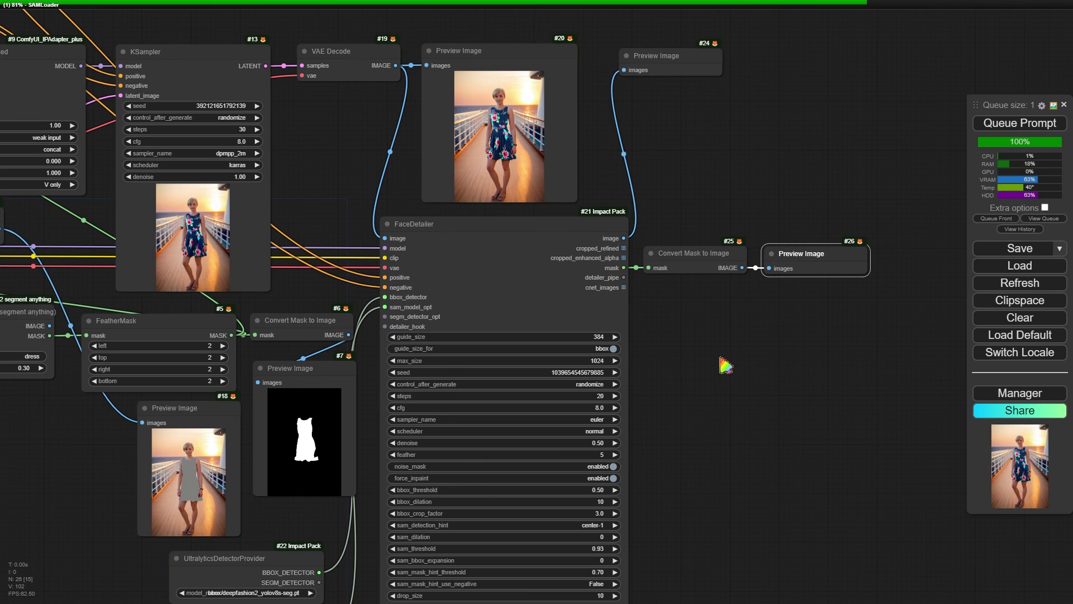
pyautogui.moveTo(725, 366); pyautogui.dragTo(568, 508)
pyautogui.scroll(3, 682, 448)
pyautogui.click(477, 213)
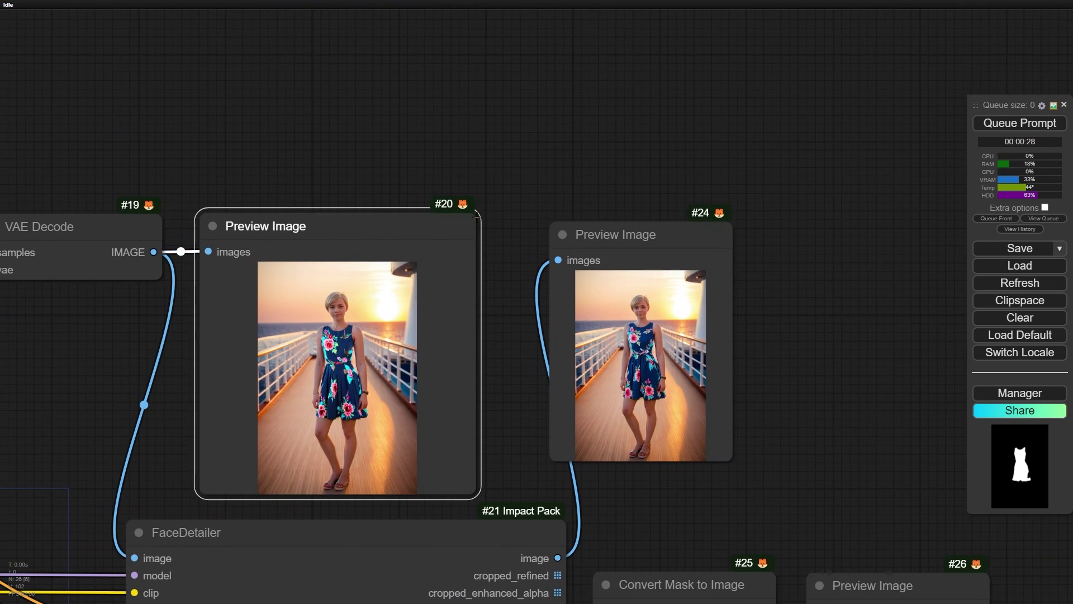
pyautogui.moveTo(477, 212); pyautogui.dragTo(488, 35)
pyautogui.moveTo(488, 321); pyautogui.dragTo(586, 489)
pyautogui.moveTo(654, 236); pyautogui.dragTo(721, 47)
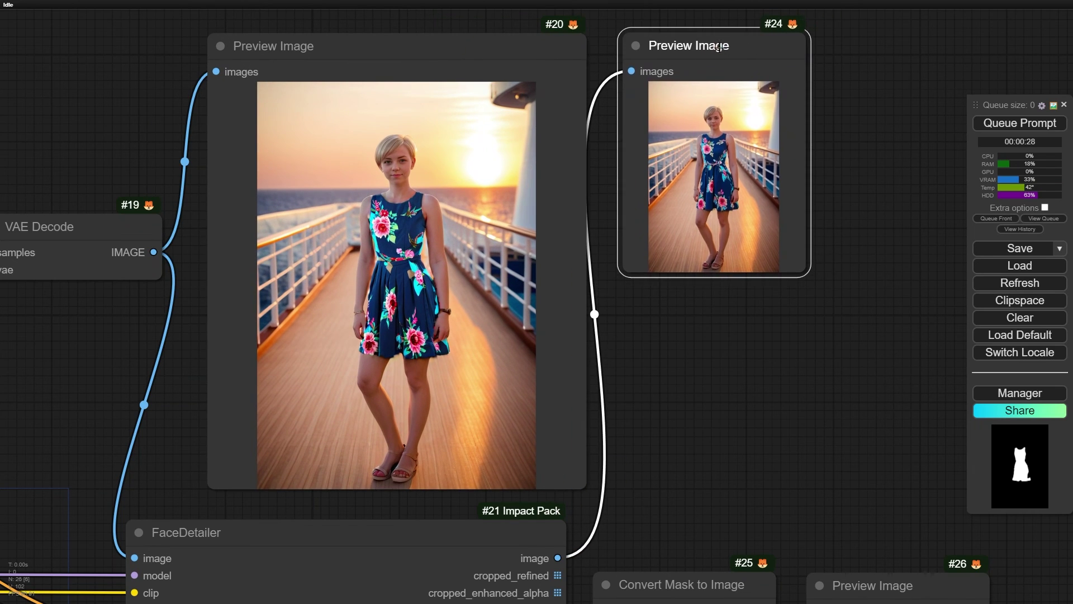
pyautogui.moveTo(809, 276); pyautogui.dragTo(967, 494)
pyautogui.moveTo(894, 525); pyautogui.dragTo(768, 527)
pyautogui.moveTo(615, 47); pyautogui.dragTo(574, 48)
pyautogui.moveTo(798, 494); pyautogui.dragTo(799, 491)
pyautogui.click(802, 495)
pyautogui.scroll(2, 886, 443)
pyautogui.moveTo(977, 570); pyautogui.dragTo(1006, 575)
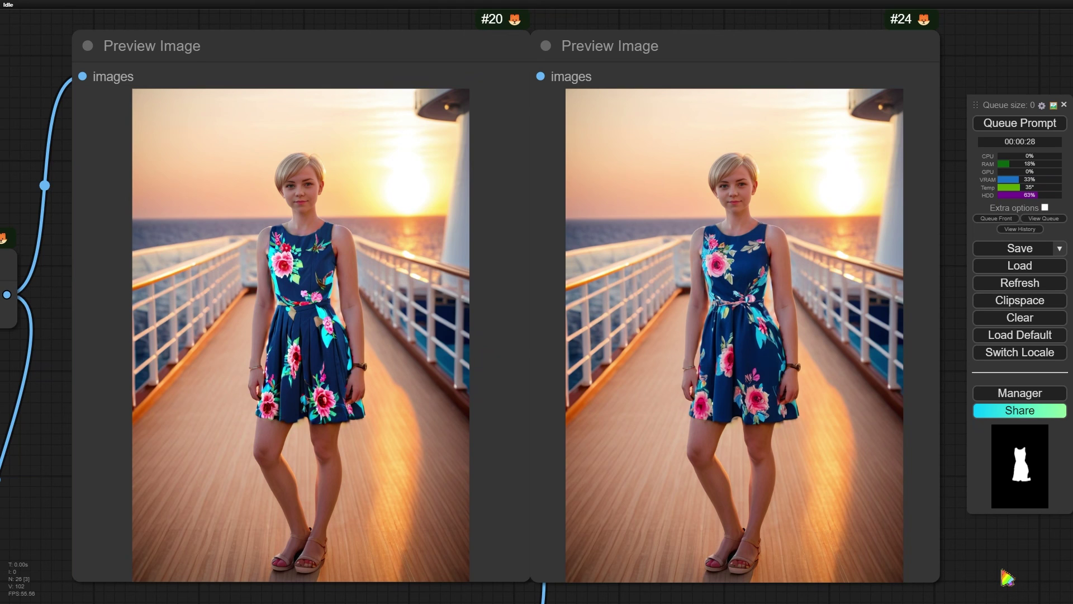
# Inspect the mask preview and FaceDetailer's denoise value, then return to the comparison.
pyautogui.scroll(-4, 1004, 576)
pyautogui.scroll(-3, 1000, 573)
pyautogui.moveTo(1000, 573); pyautogui.dragTo(908, 338)
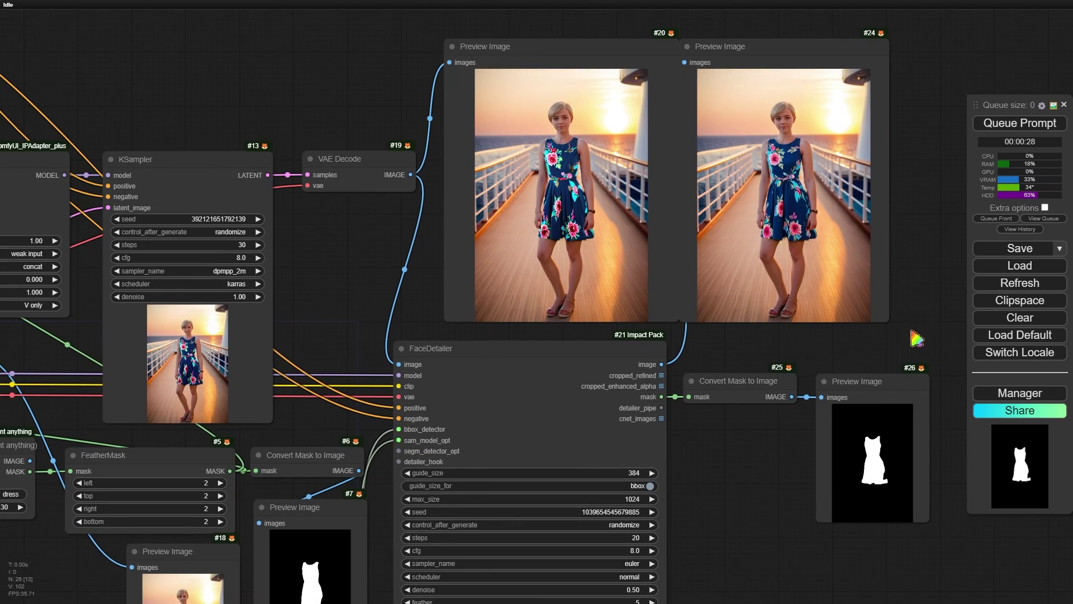
pyautogui.moveTo(762, 555); pyautogui.dragTo(740, 288)
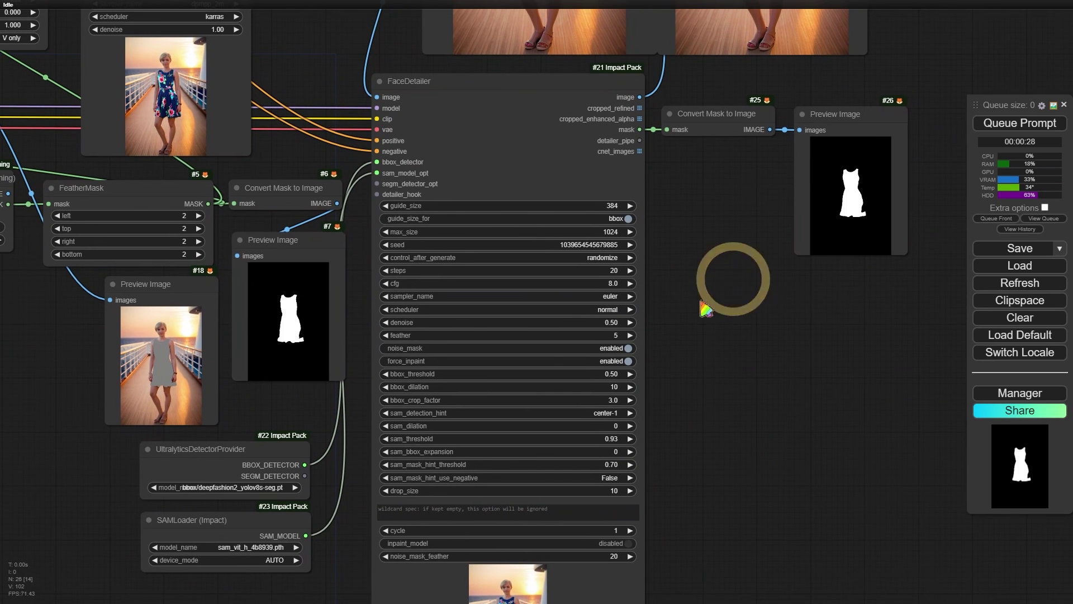
pyautogui.click(603, 322)
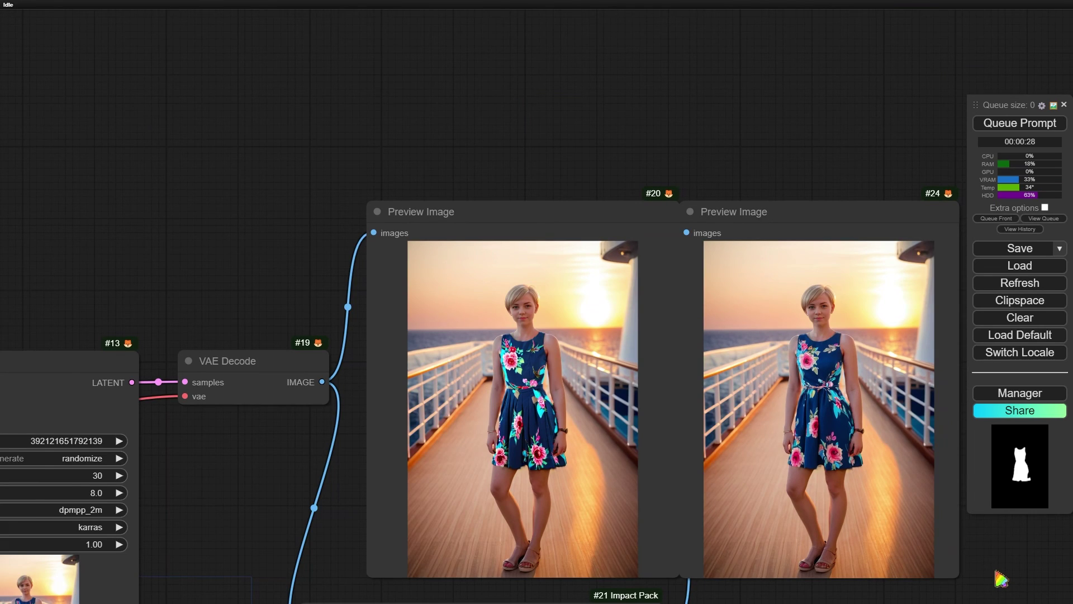
pyautogui.scroll(-3, 1001, 578)
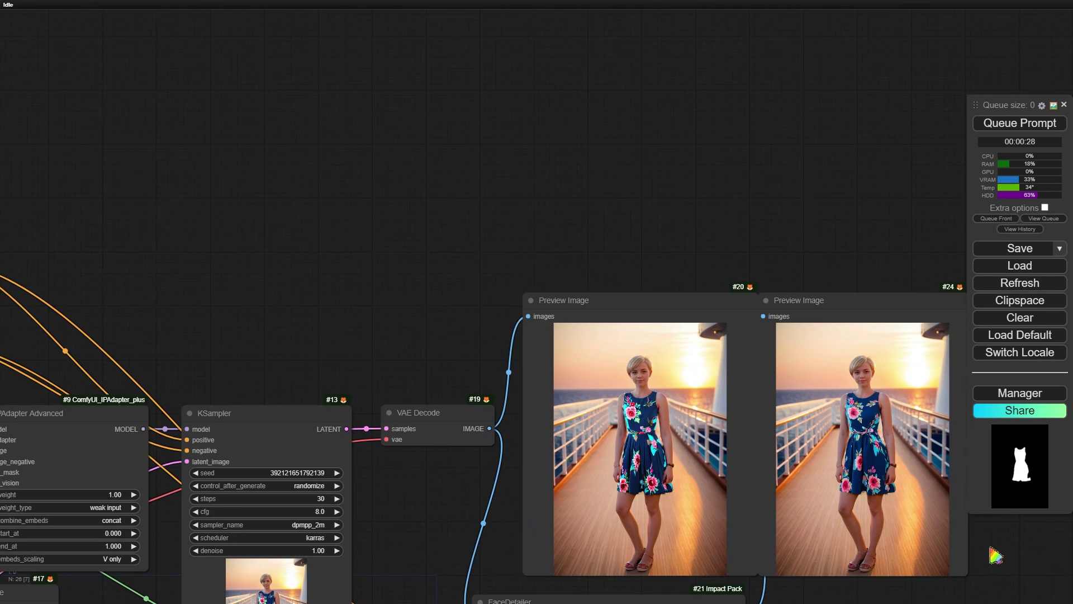
pyautogui.moveTo(989, 542); pyautogui.dragTo(915, 315)
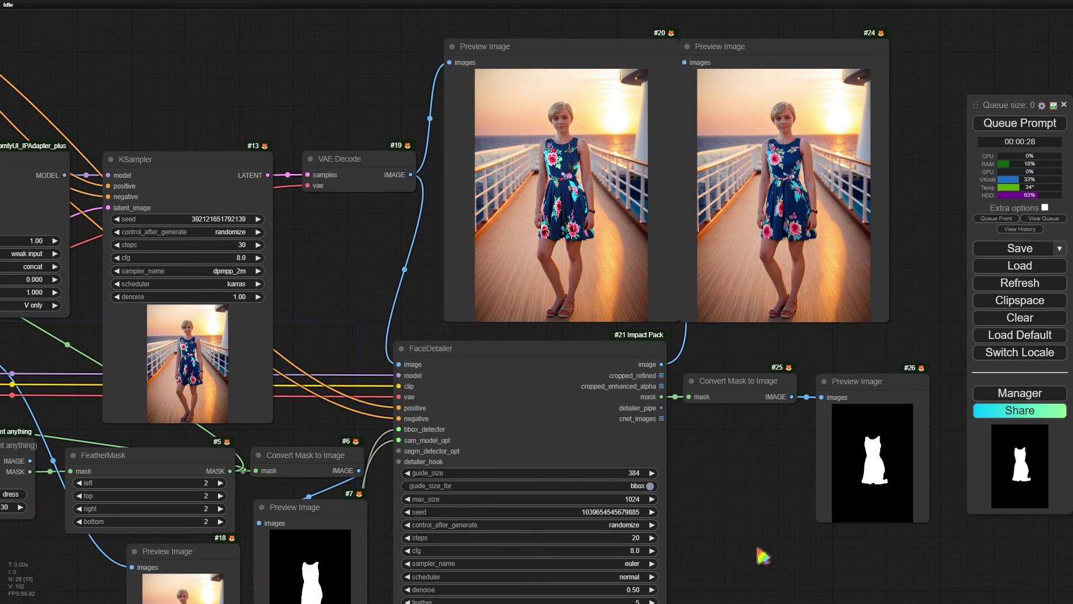